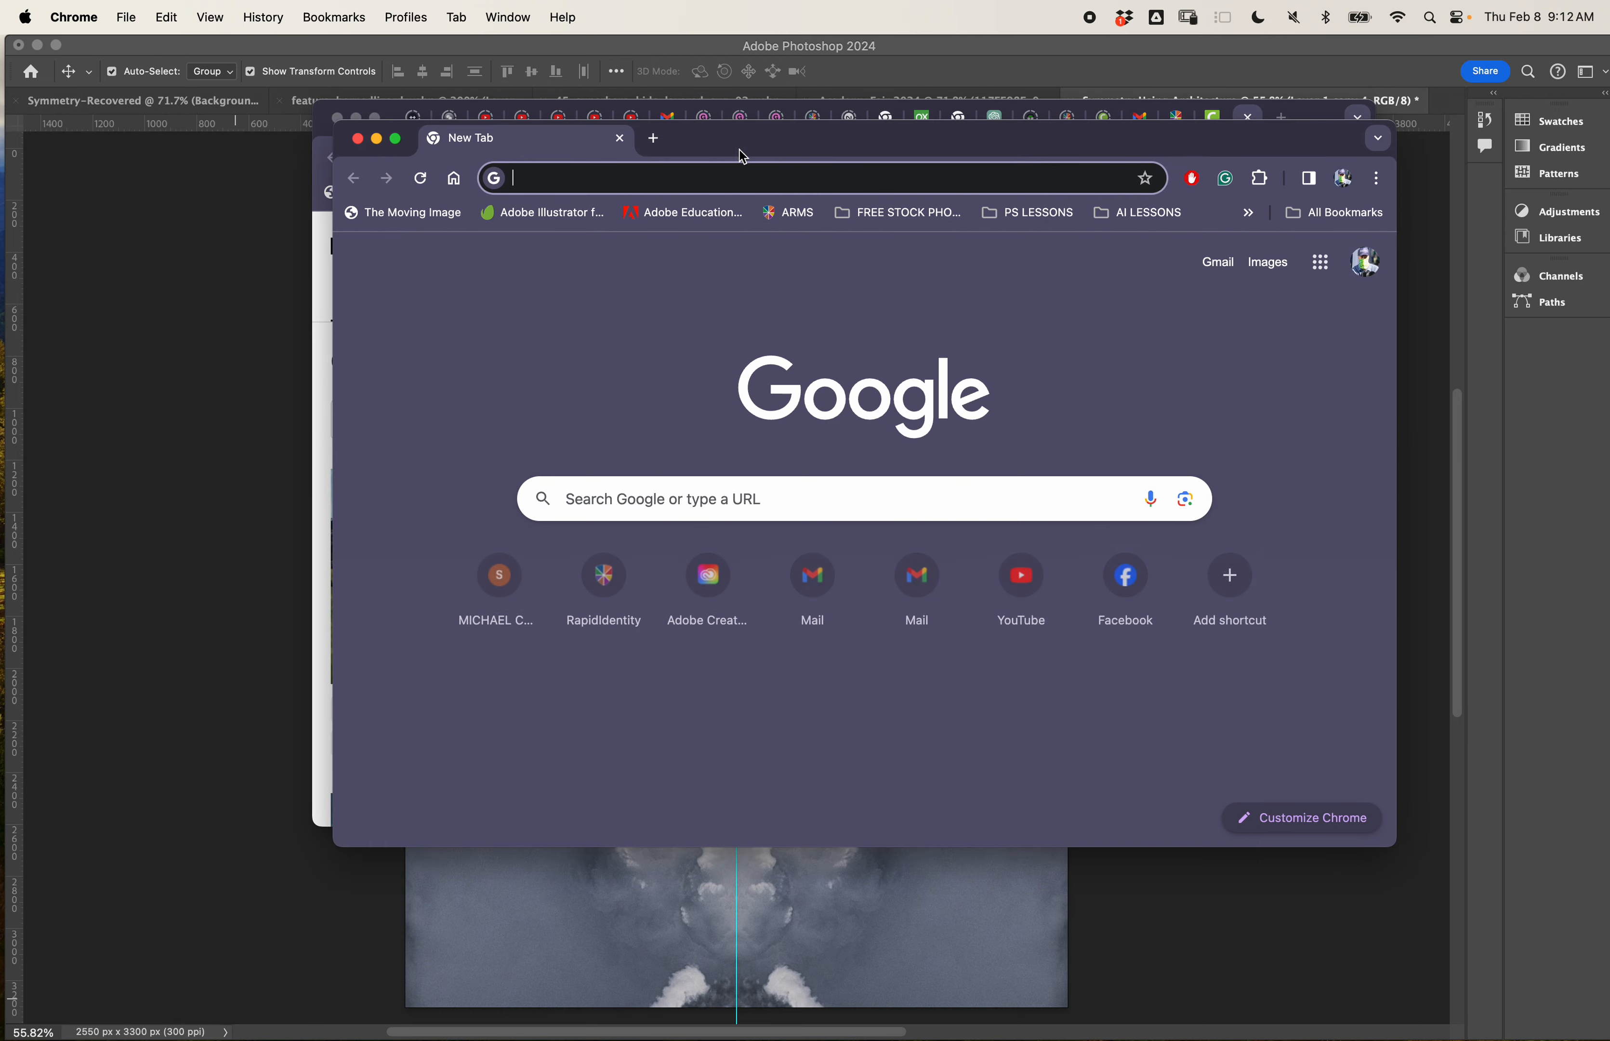
Open pixabay.com and search its images for "clouds".
{"action": "type", "text": "p"}
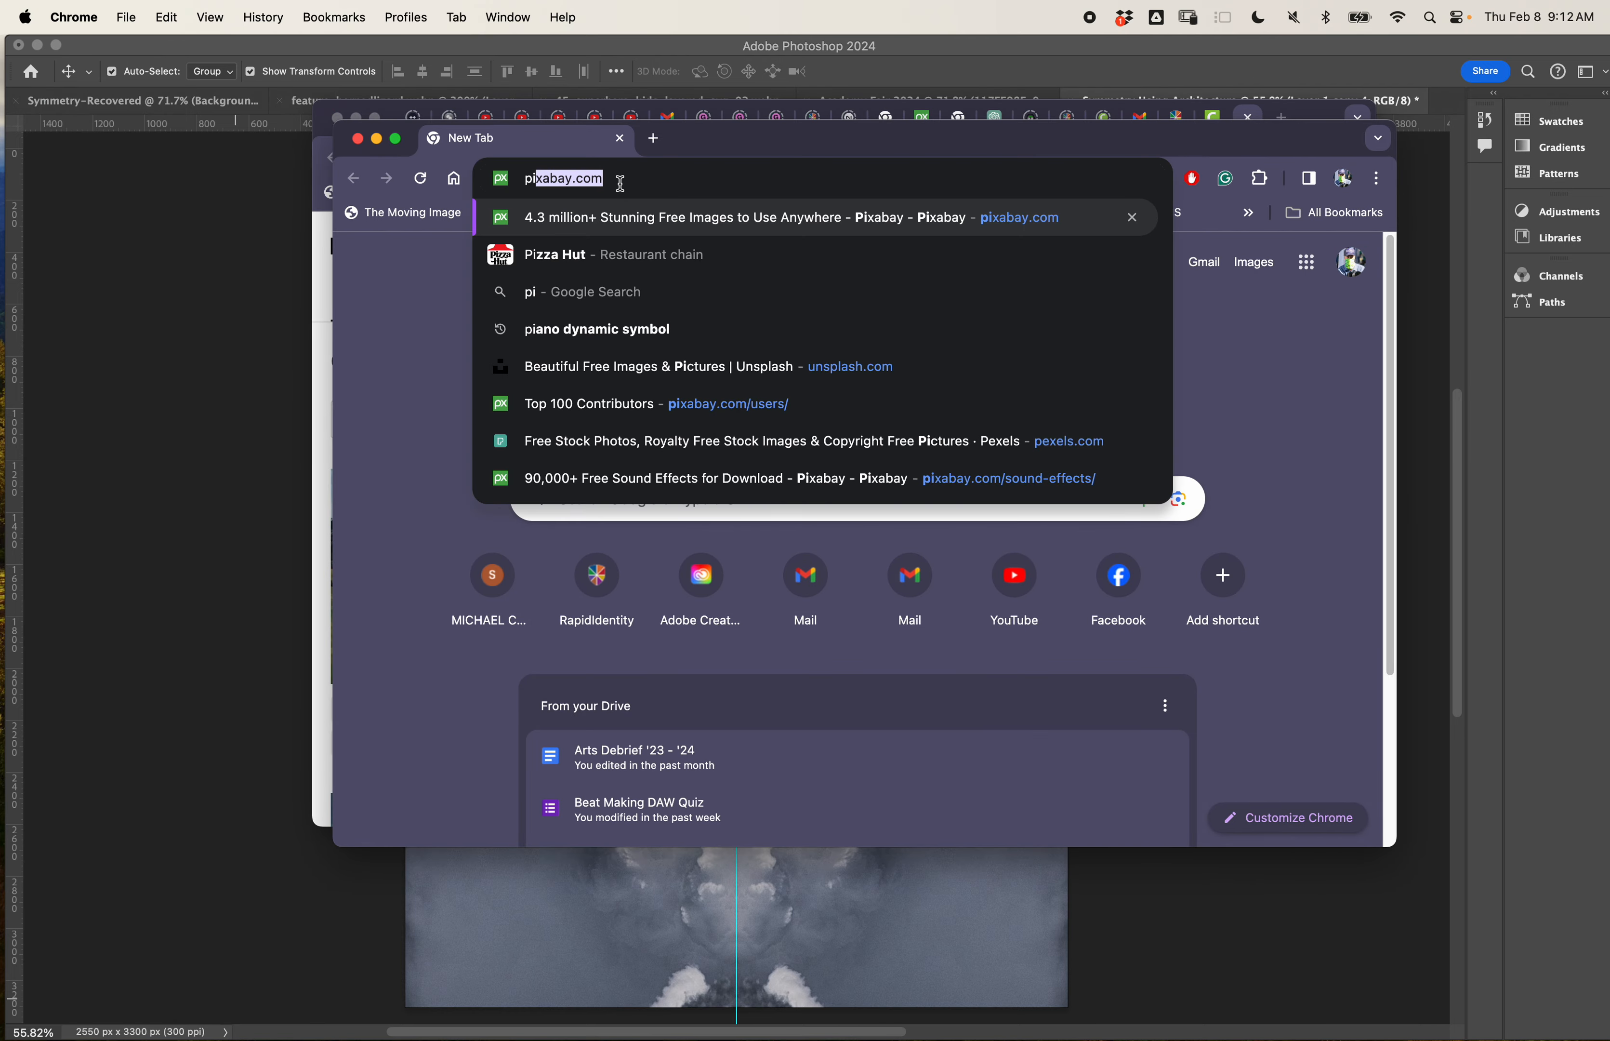
{"action": "type", "text": "ixabay"}
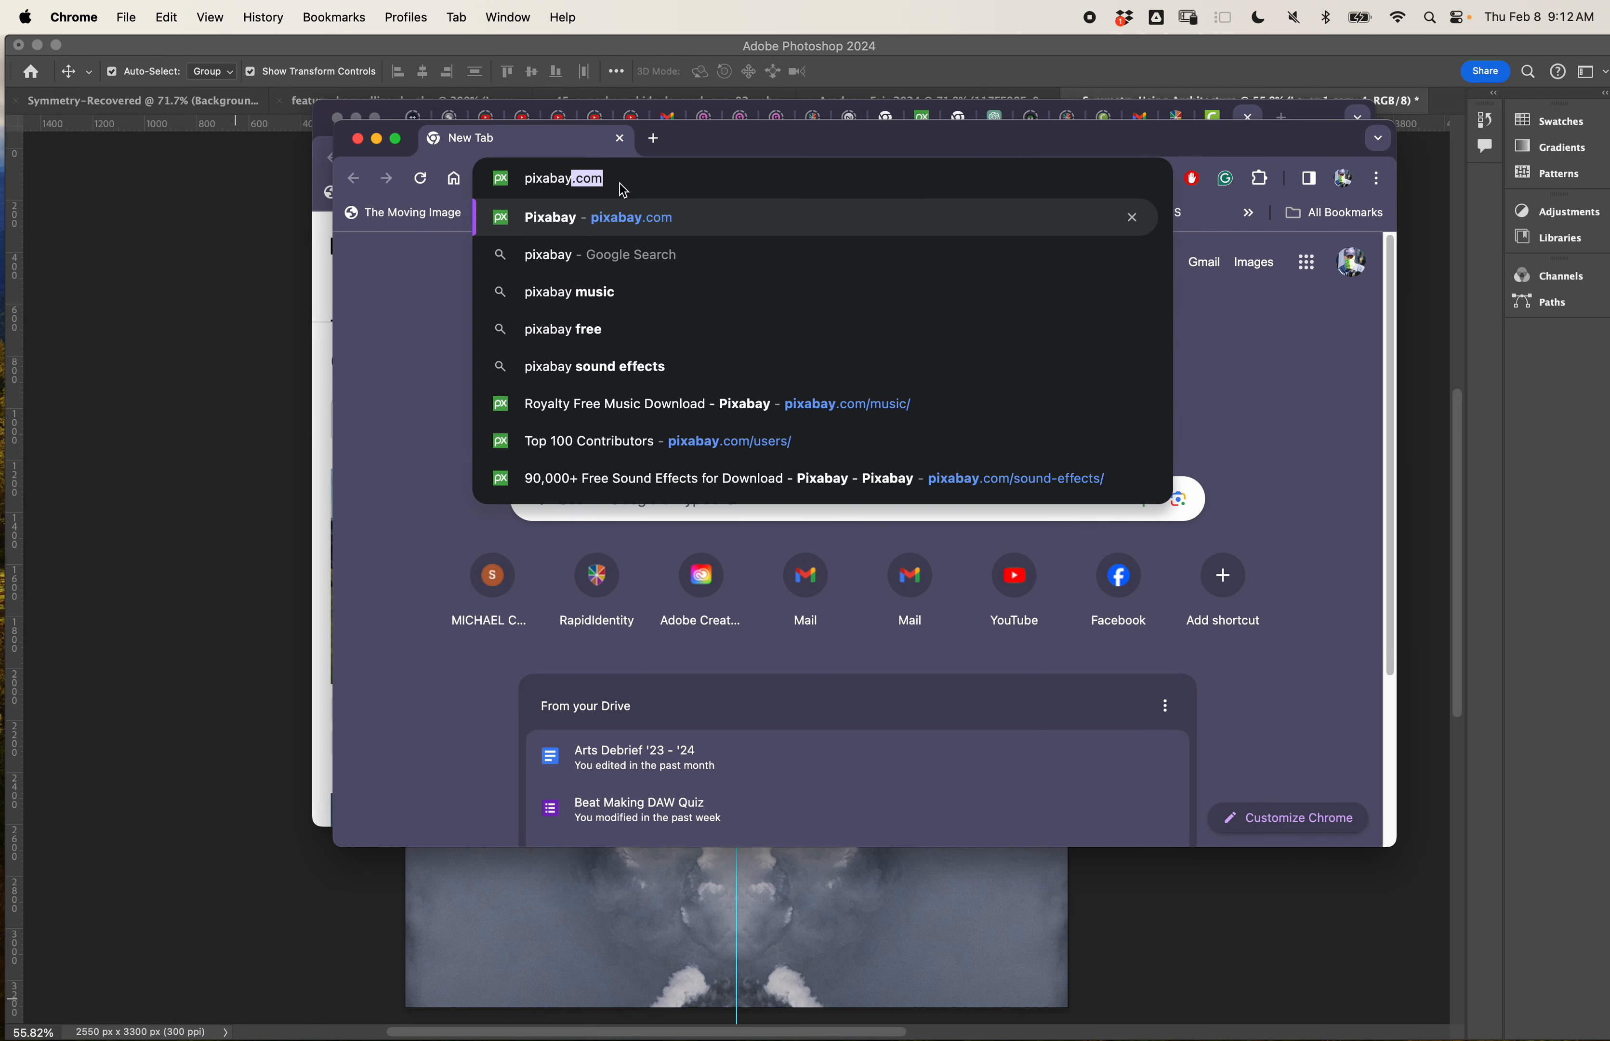
{"action": "key", "text": "Return"}
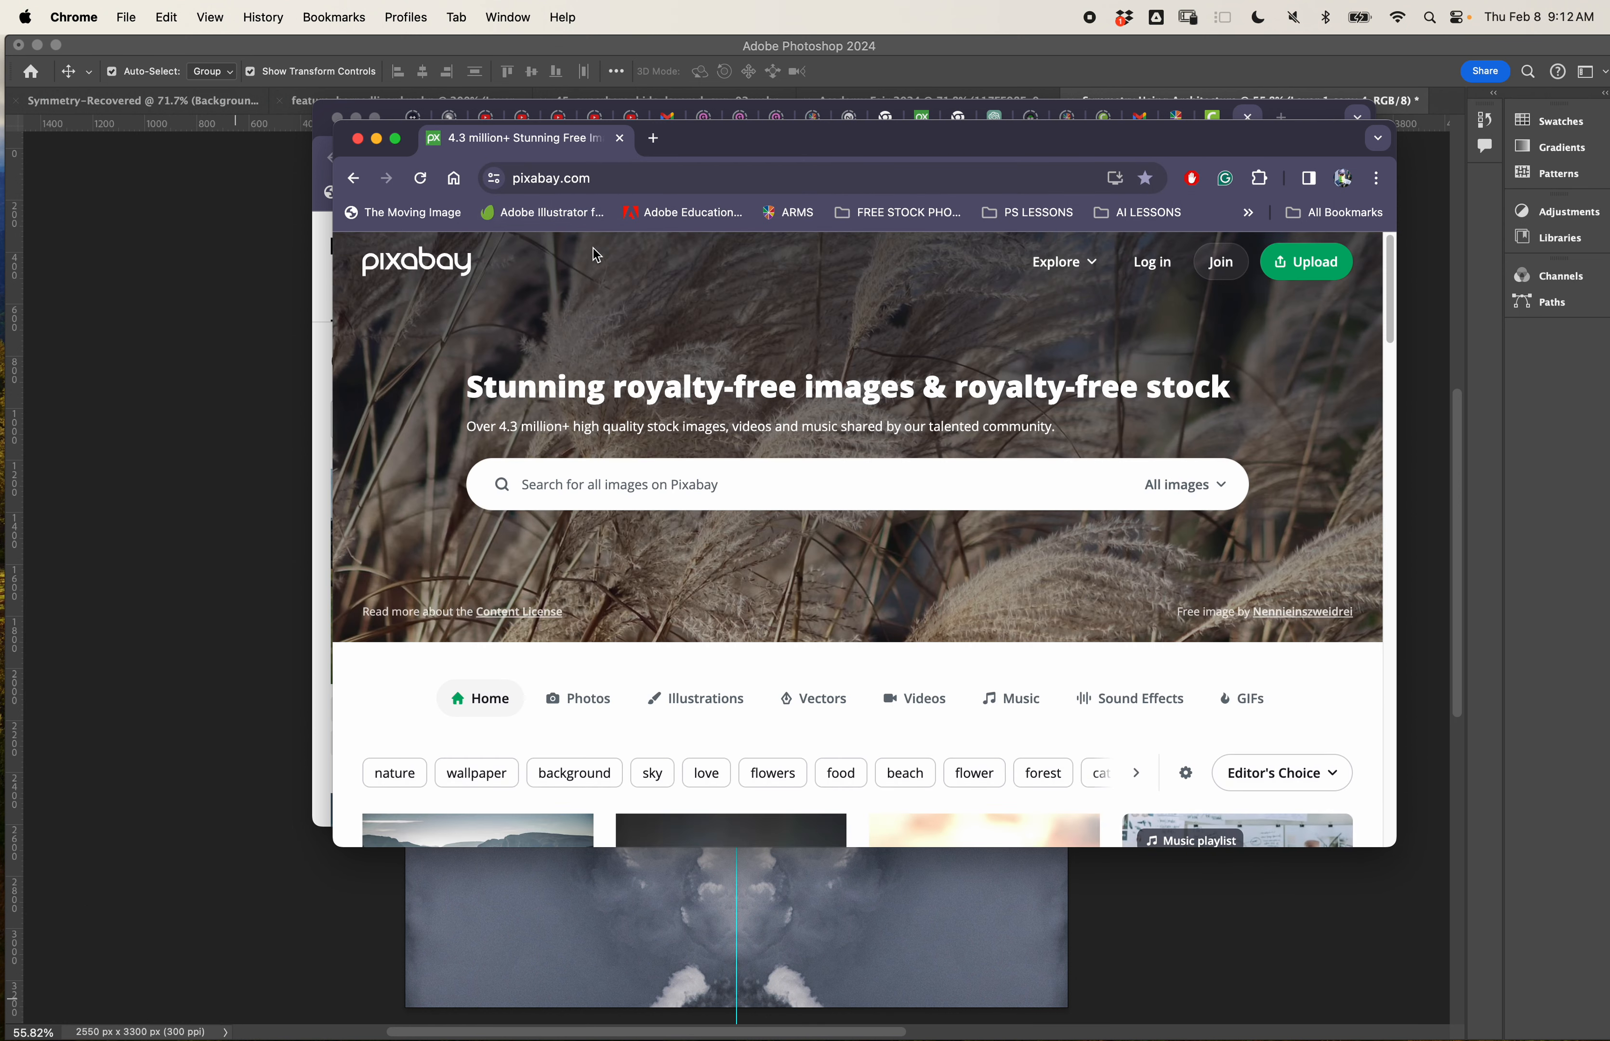
{"action": "left_click", "coordinate": [626, 488]}
{"action": "type", "text": "clouds"}
{"action": "key", "text": "Return"}
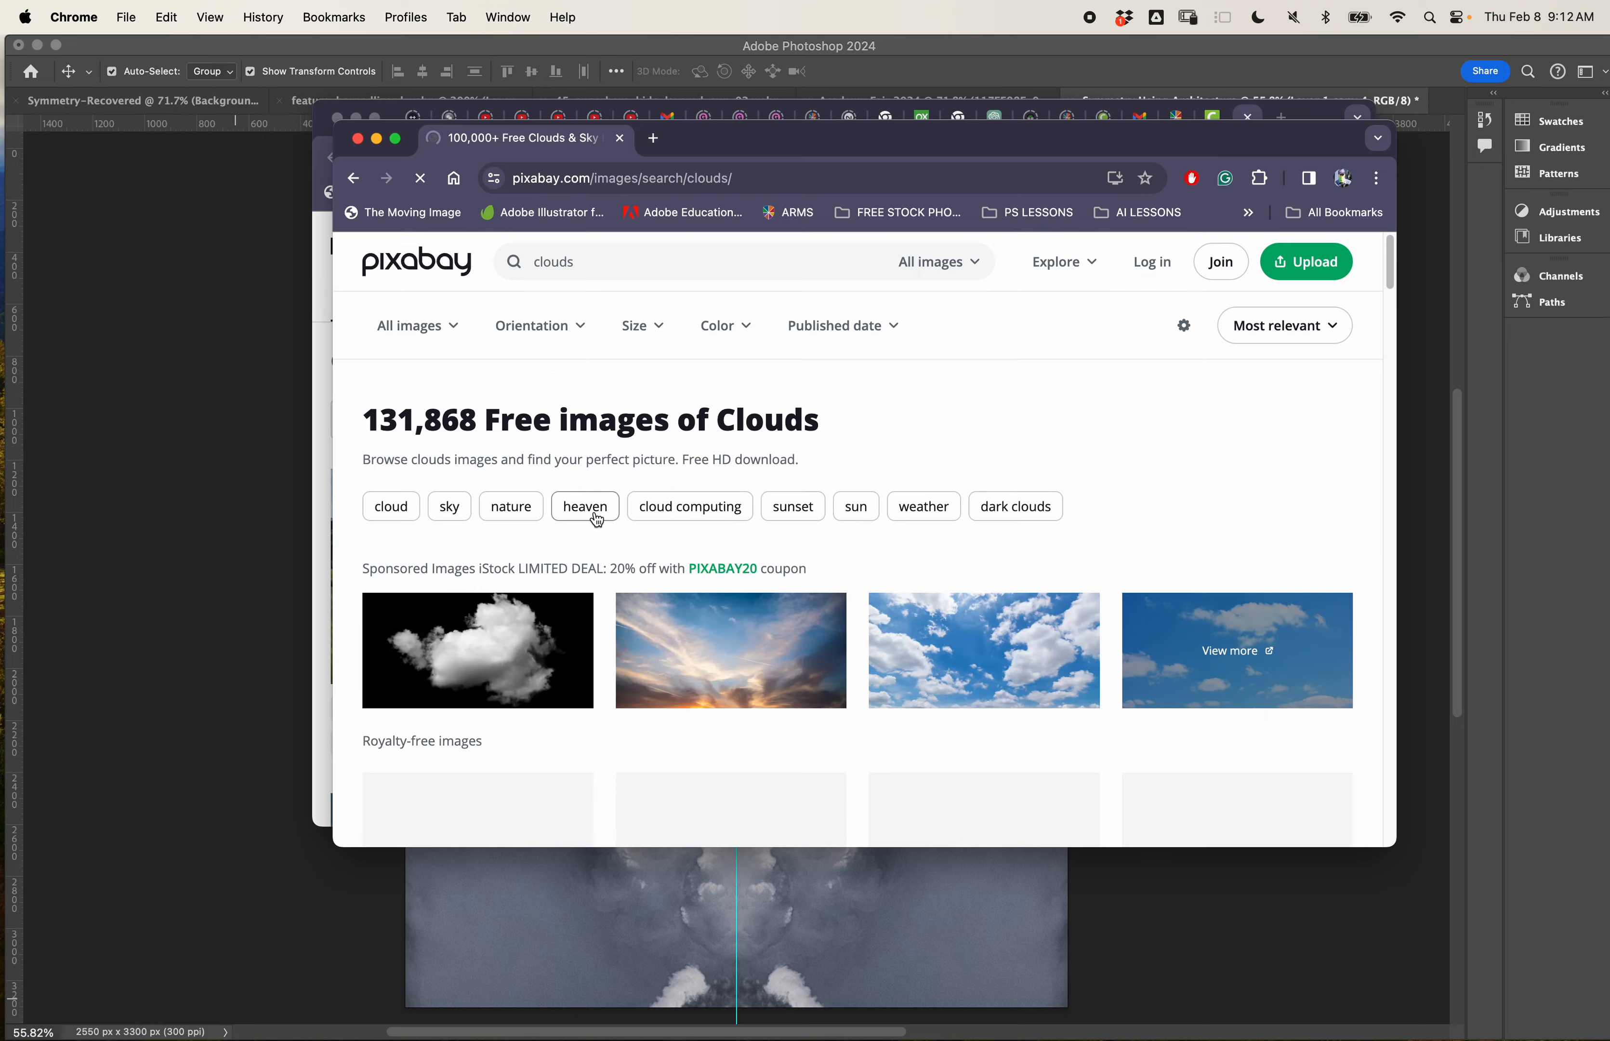
Browse the Pixabay results for a cloud photo suitable as a background.
{"action": "scroll", "coordinate": [719, 546], "scroll_direction": "down", "scroll_amount": 8}
{"action": "scroll", "coordinate": [722, 554], "scroll_direction": "down", "scroll_amount": 10}
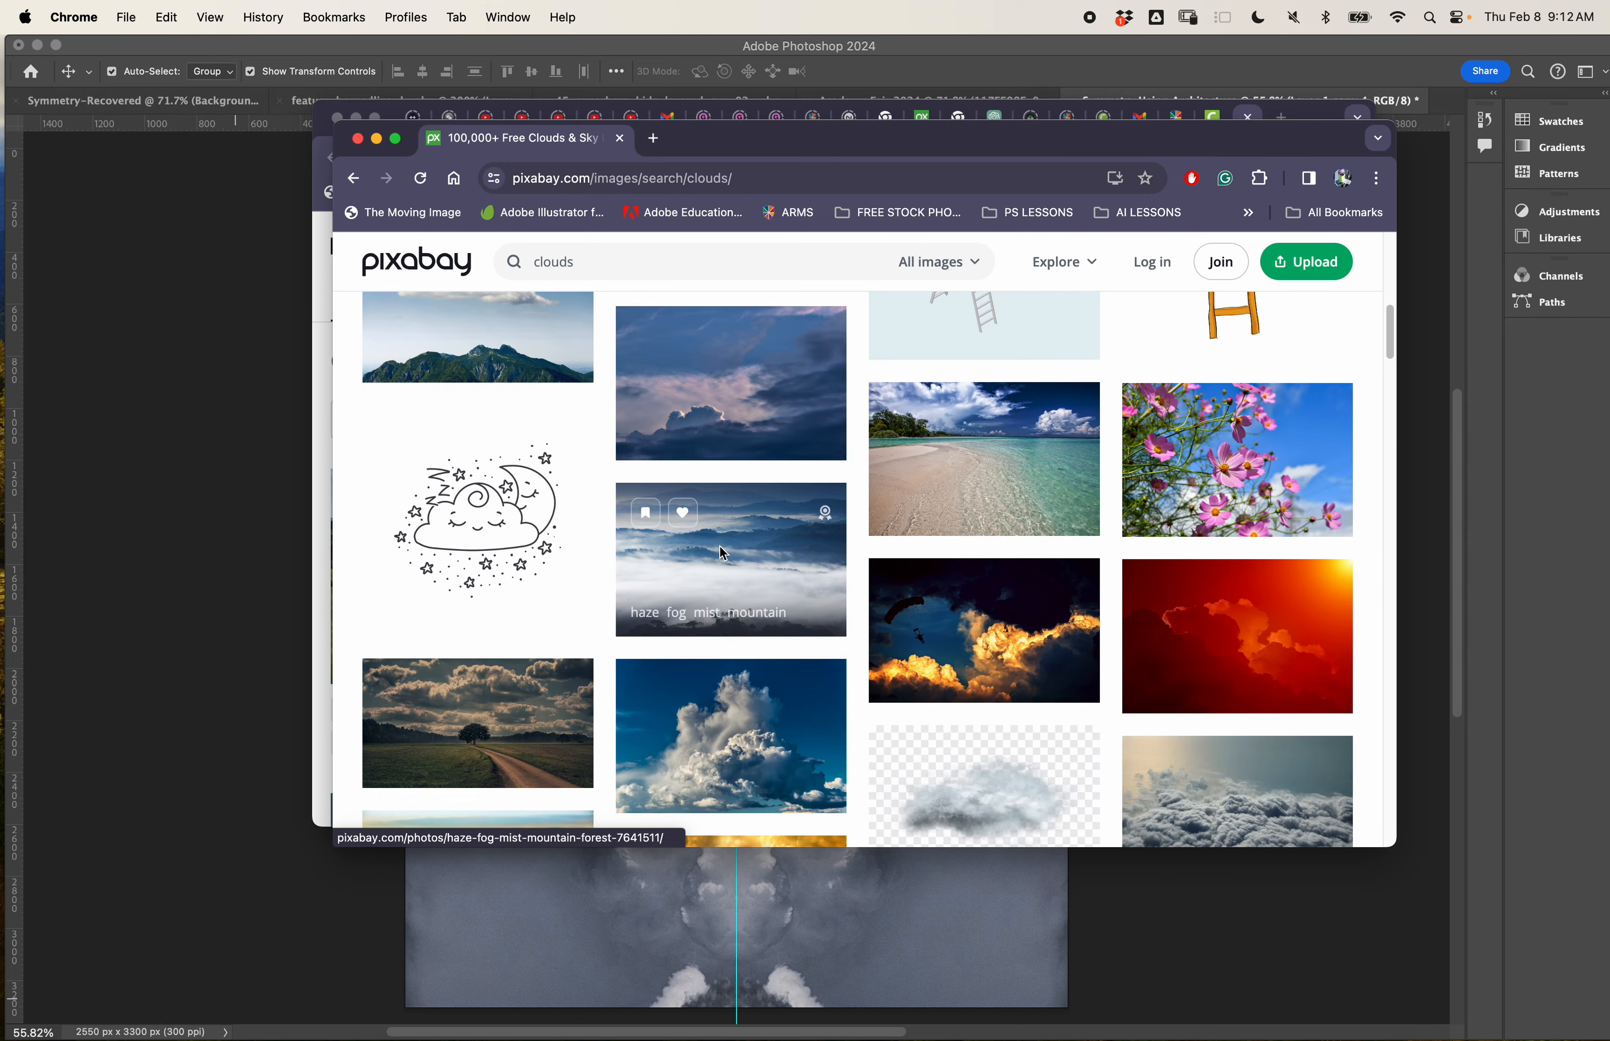
{"action": "scroll", "coordinate": [722, 554], "scroll_direction": "down", "scroll_amount": 6}
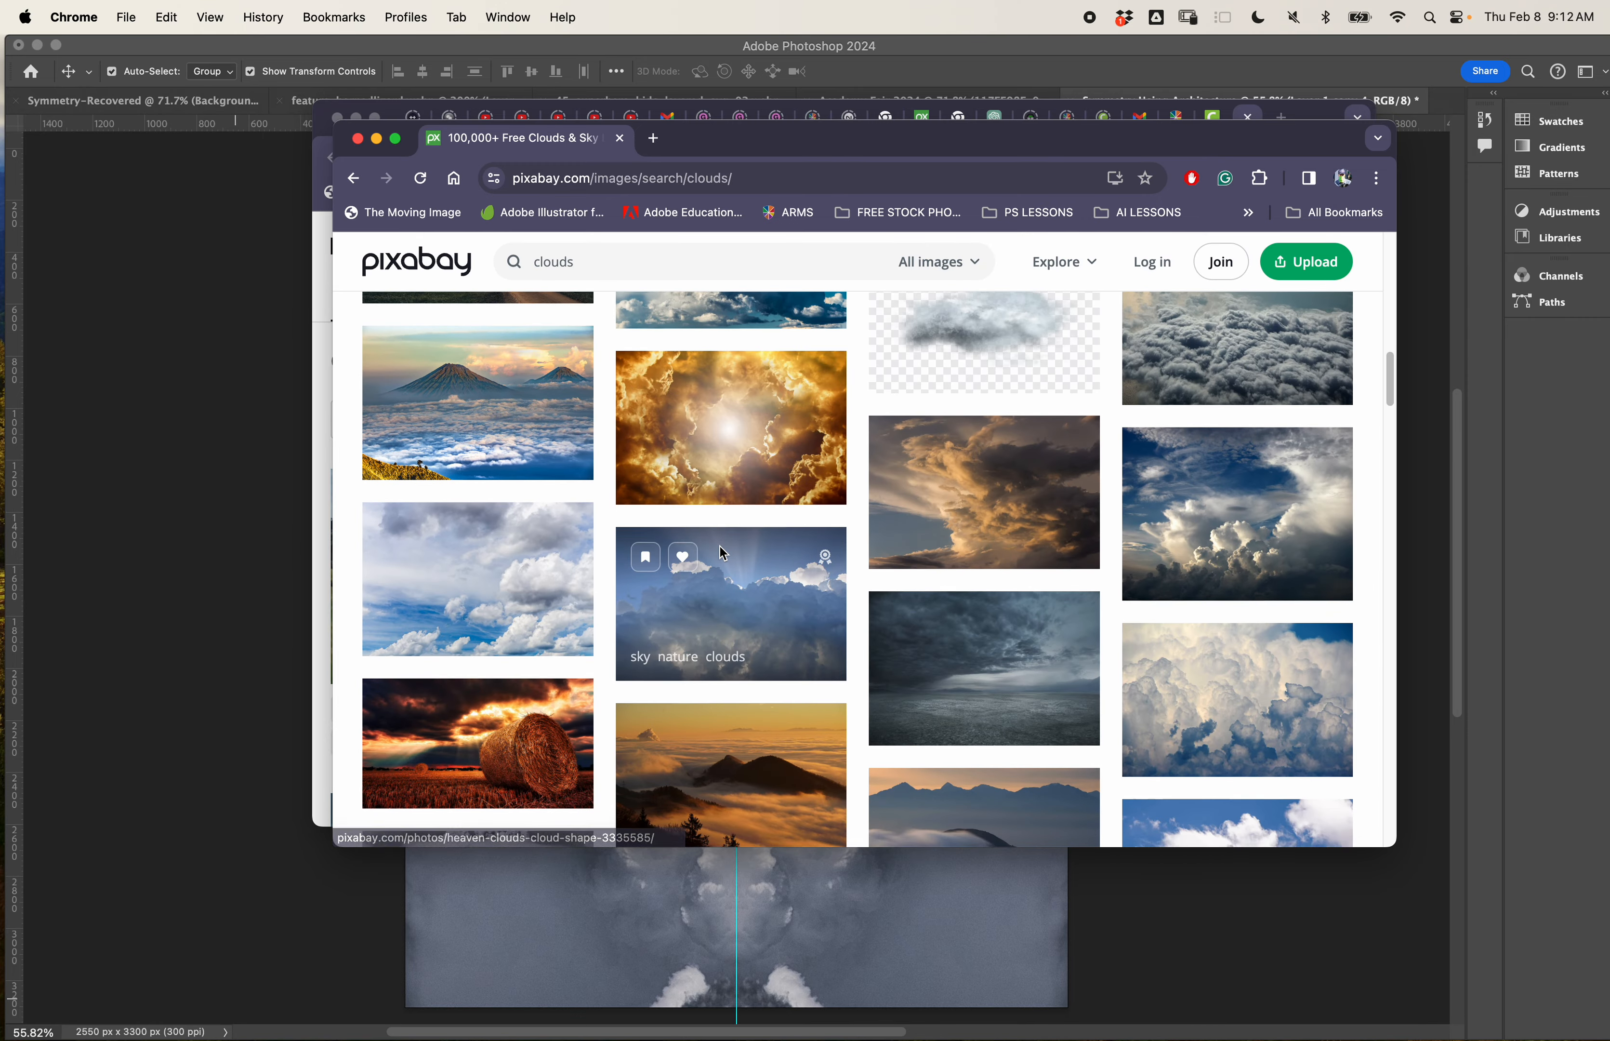
{"action": "scroll", "coordinate": [778, 482], "scroll_direction": "down", "scroll_amount": 10}
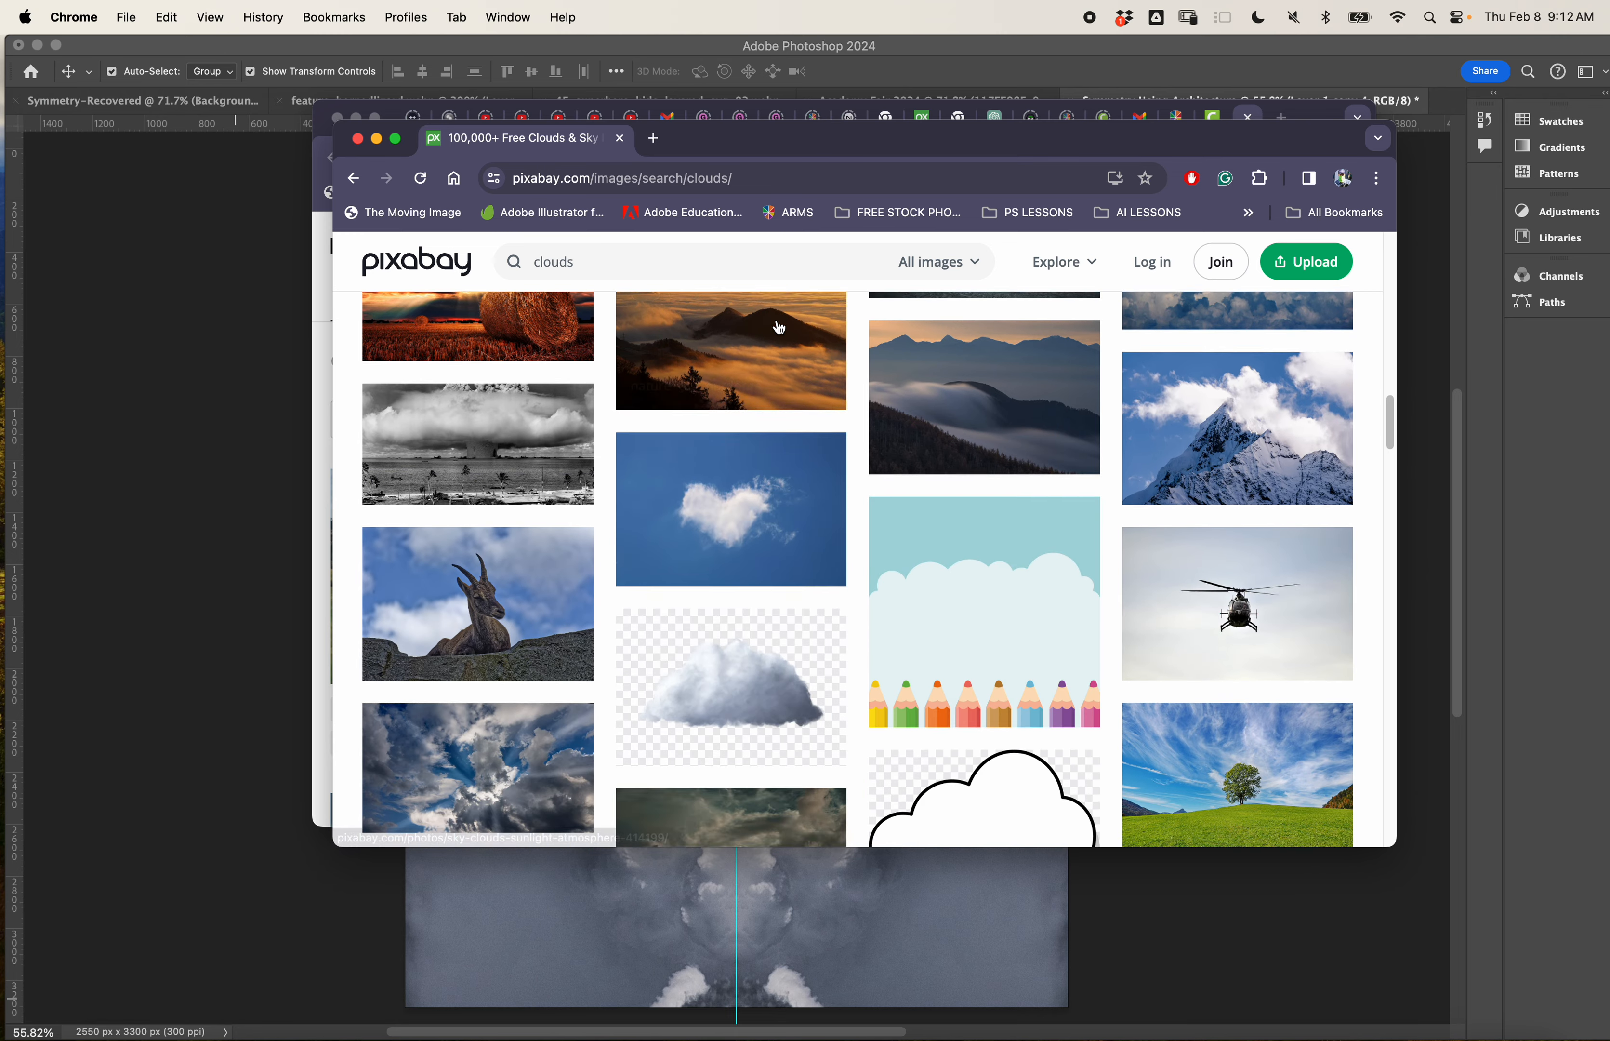
{"action": "scroll", "coordinate": [561, 654], "scroll_direction": "down", "scroll_amount": 3}
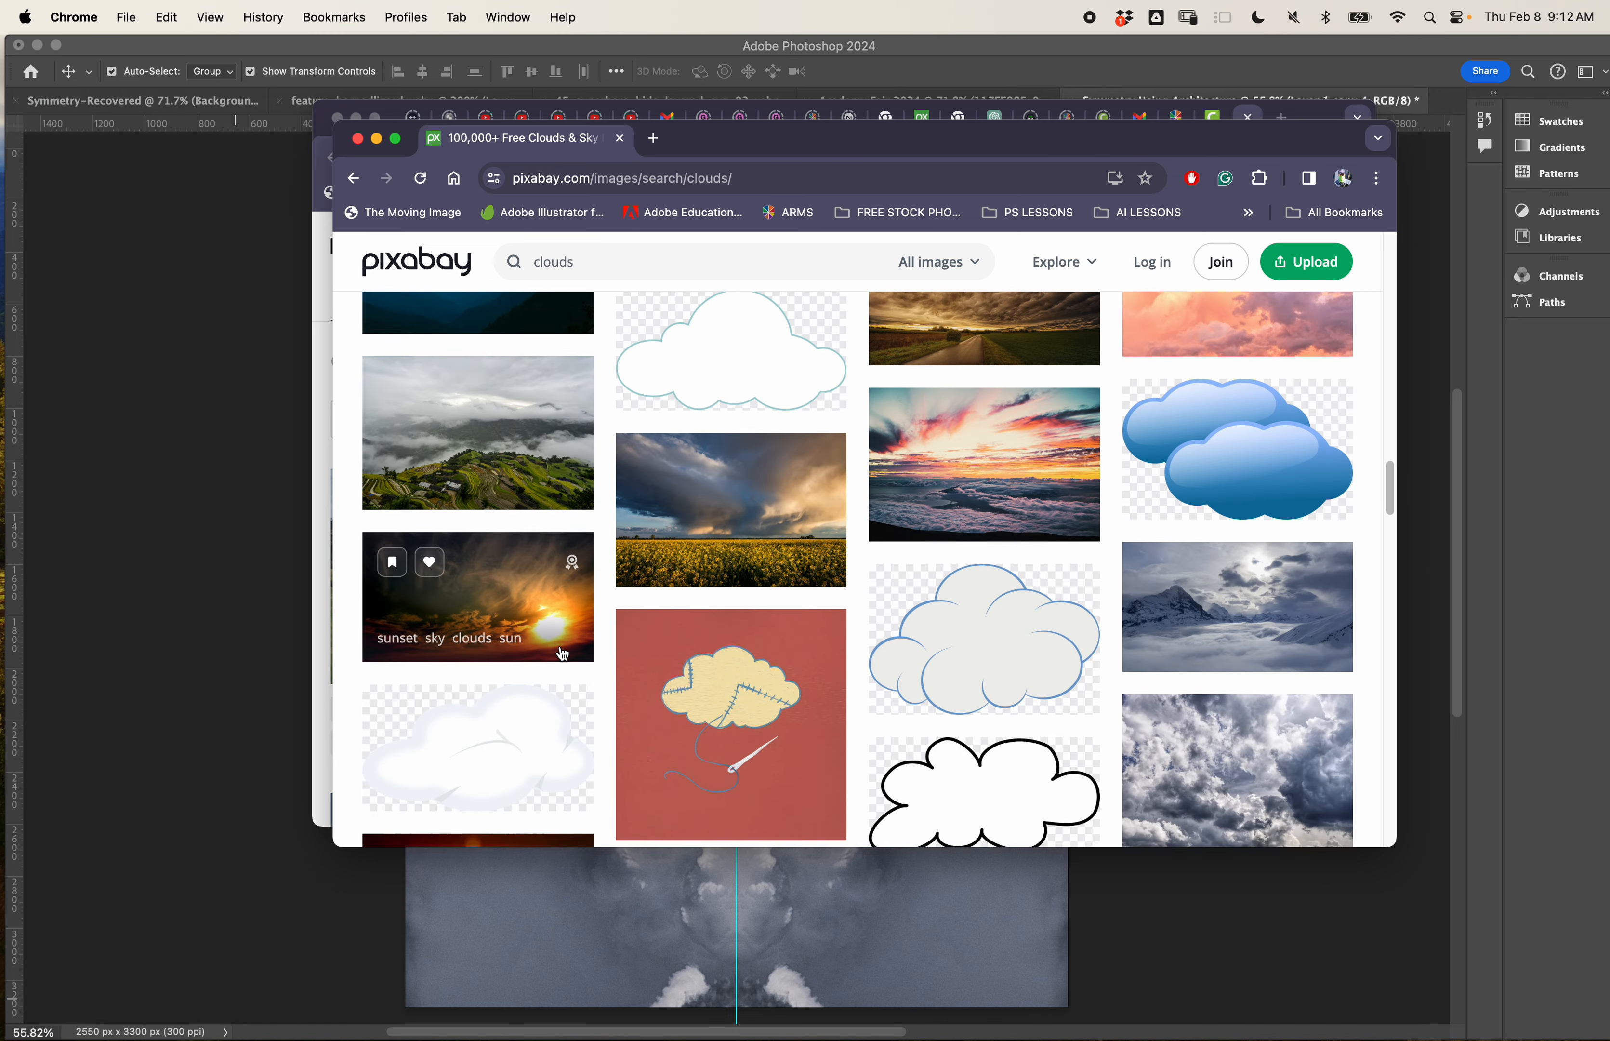
{"action": "scroll", "coordinate": [666, 495], "scroll_direction": "down", "scroll_amount": 2}
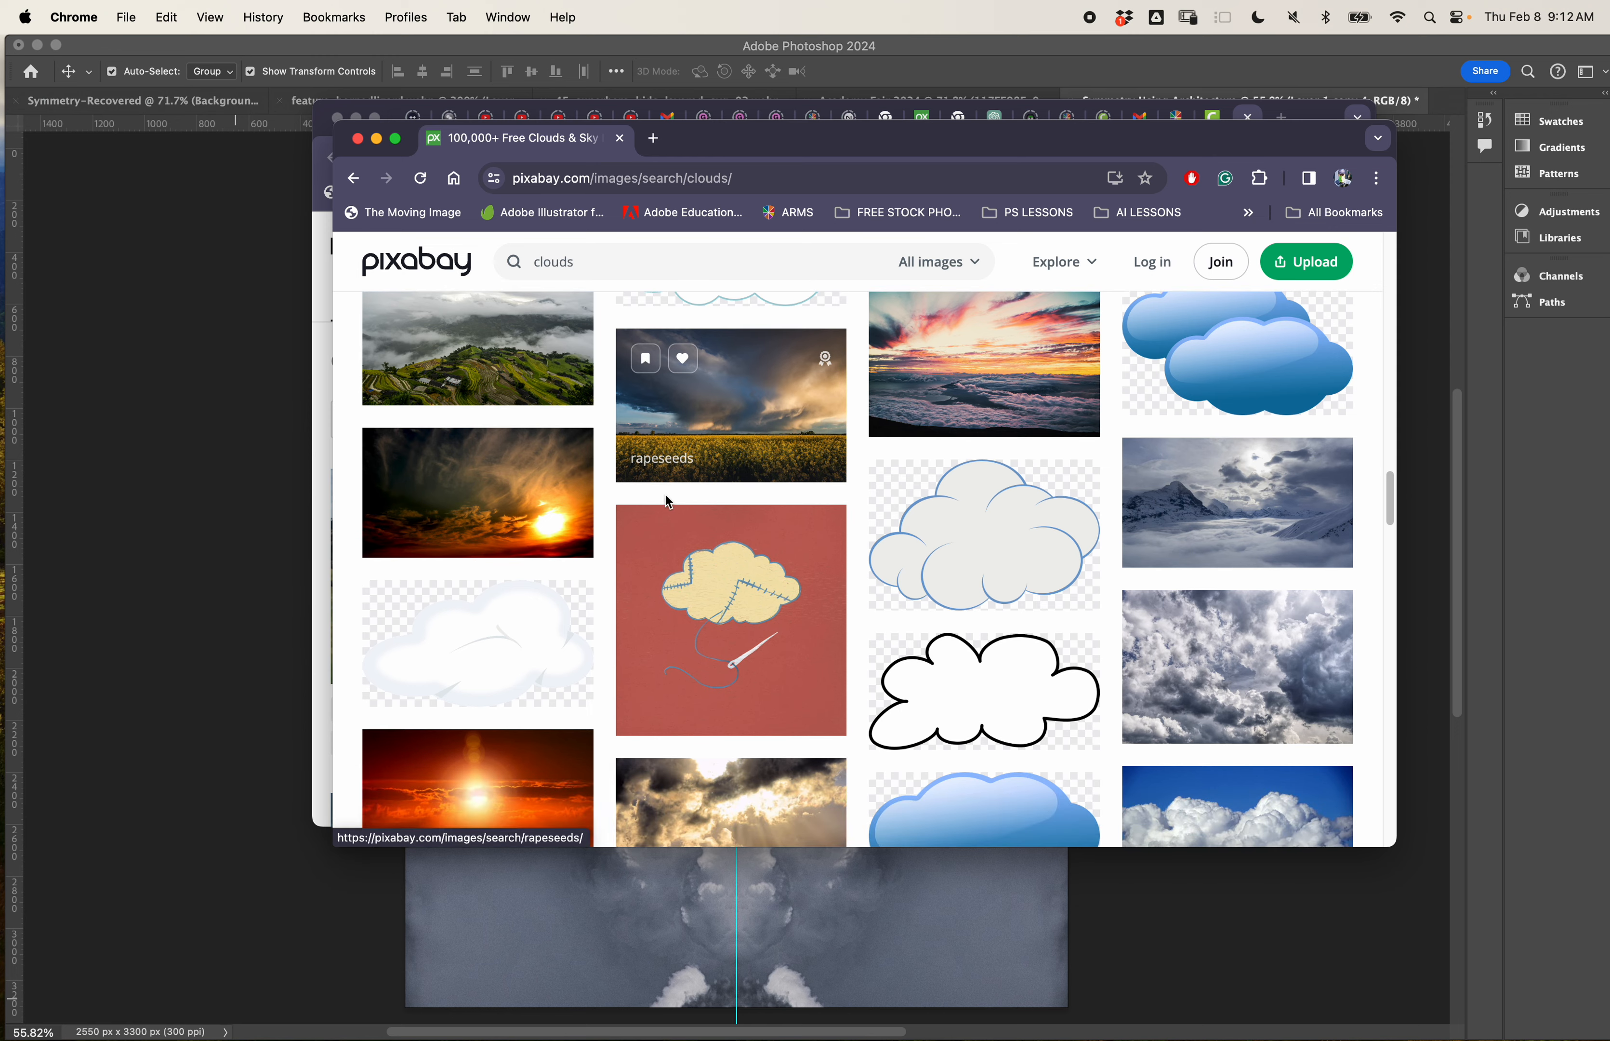
{"action": "scroll", "coordinate": [840, 455], "scroll_direction": "down", "scroll_amount": 6}
{"action": "scroll", "coordinate": [843, 463], "scroll_direction": "down", "scroll_amount": 7}
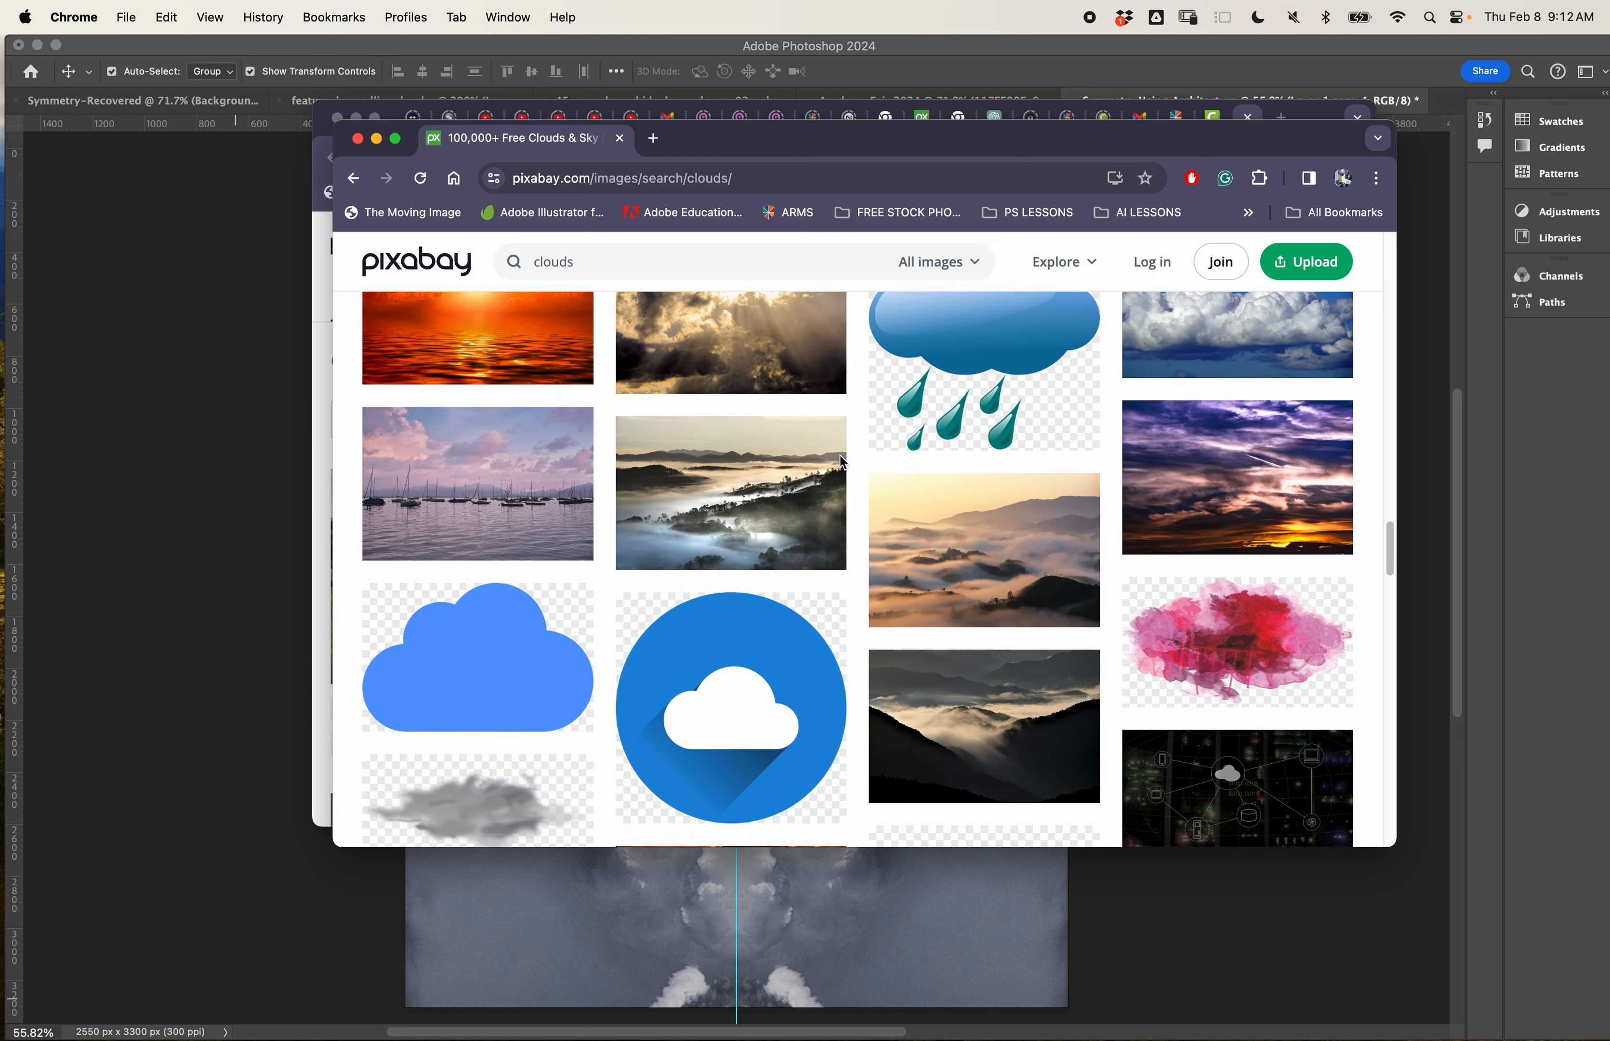
{"action": "scroll", "coordinate": [841, 462], "scroll_direction": "down", "scroll_amount": 10}
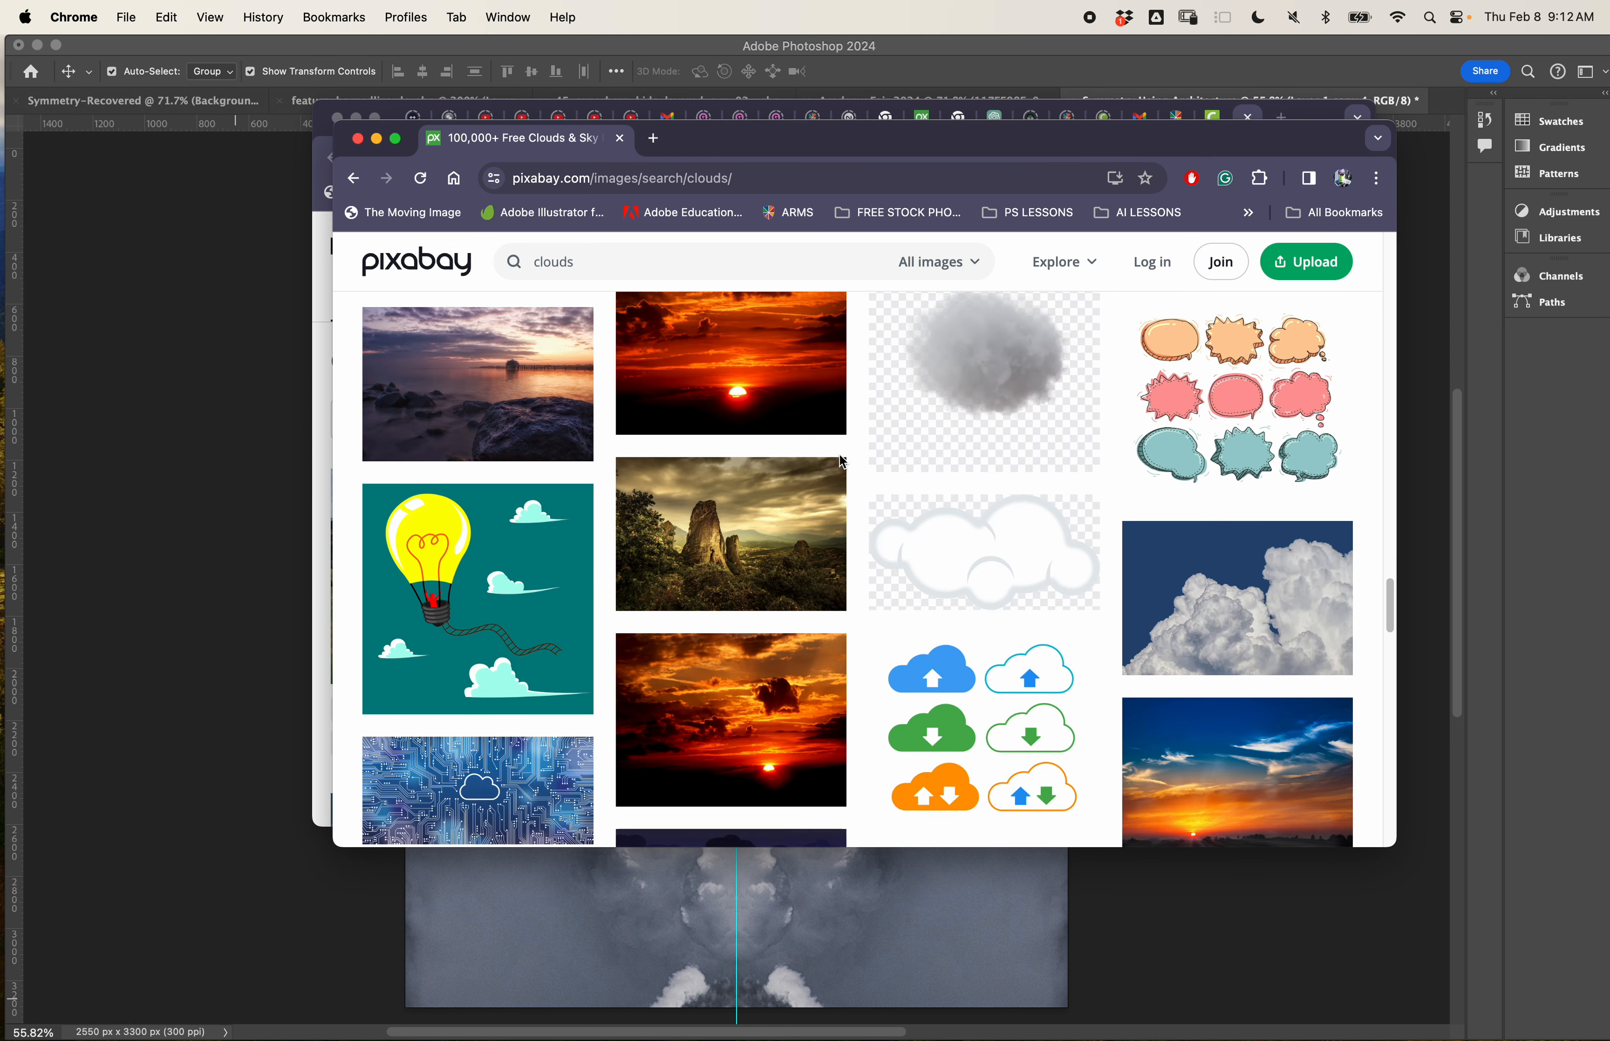
{"action": "scroll", "coordinate": [841, 462], "scroll_direction": "down", "scroll_amount": 8}
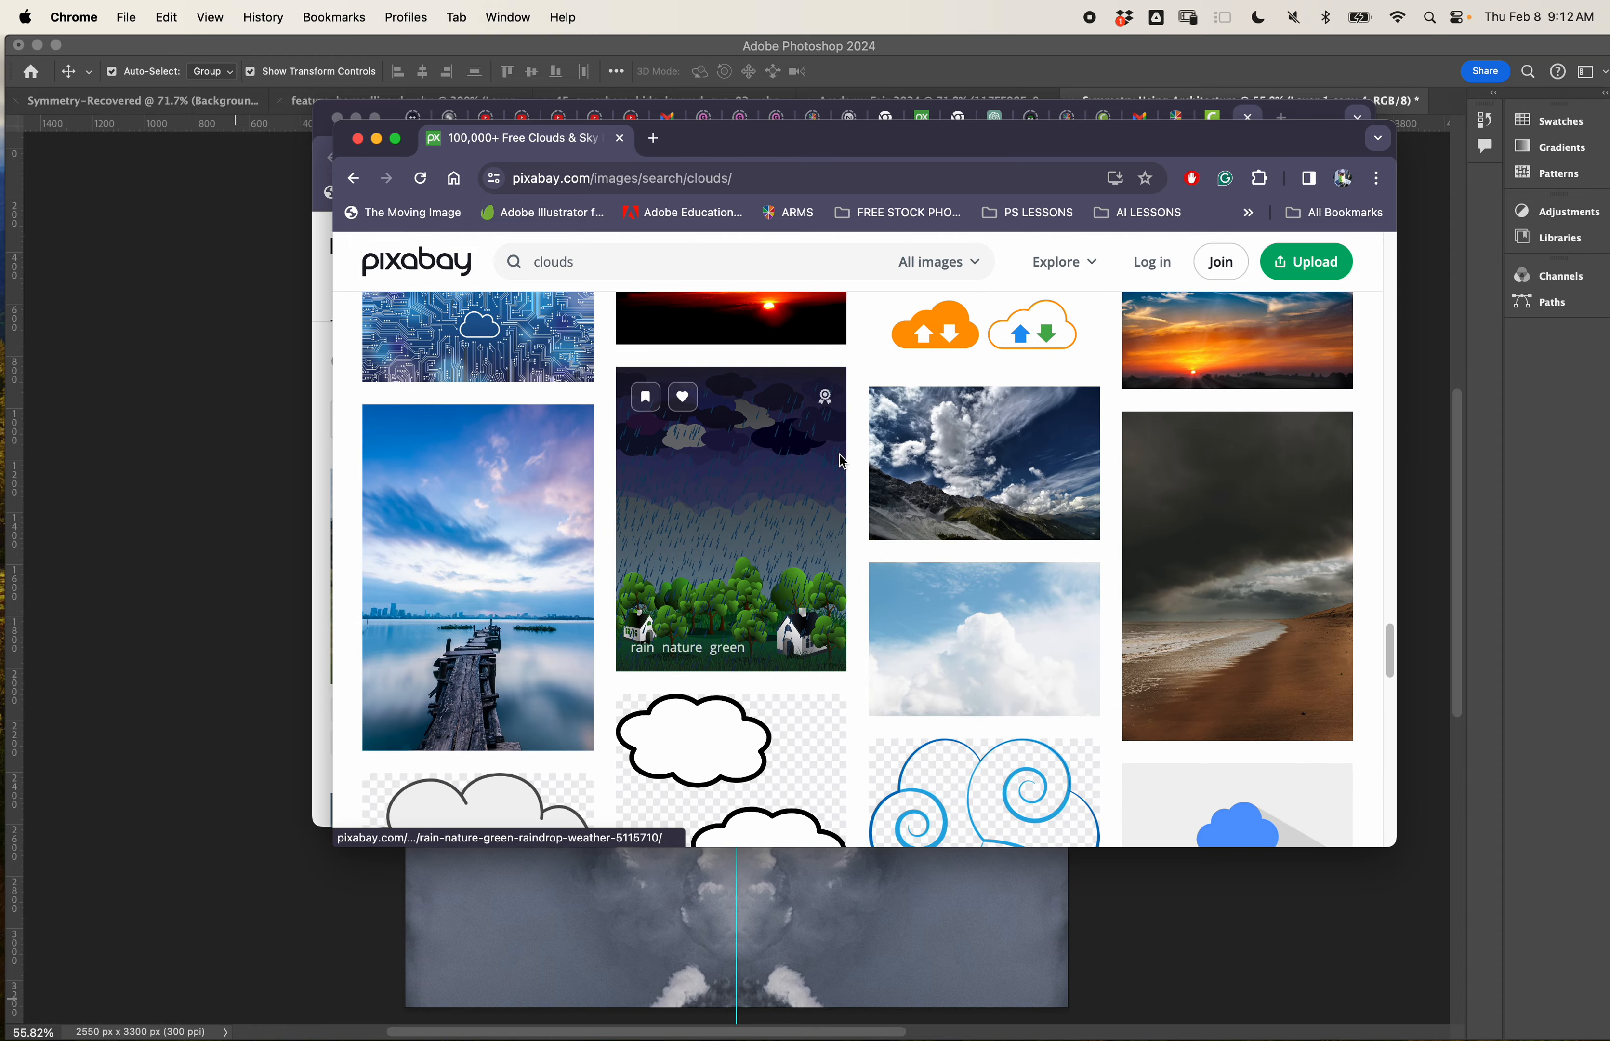
{"action": "scroll", "coordinate": [841, 463], "scroll_direction": "down", "scroll_amount": 10}
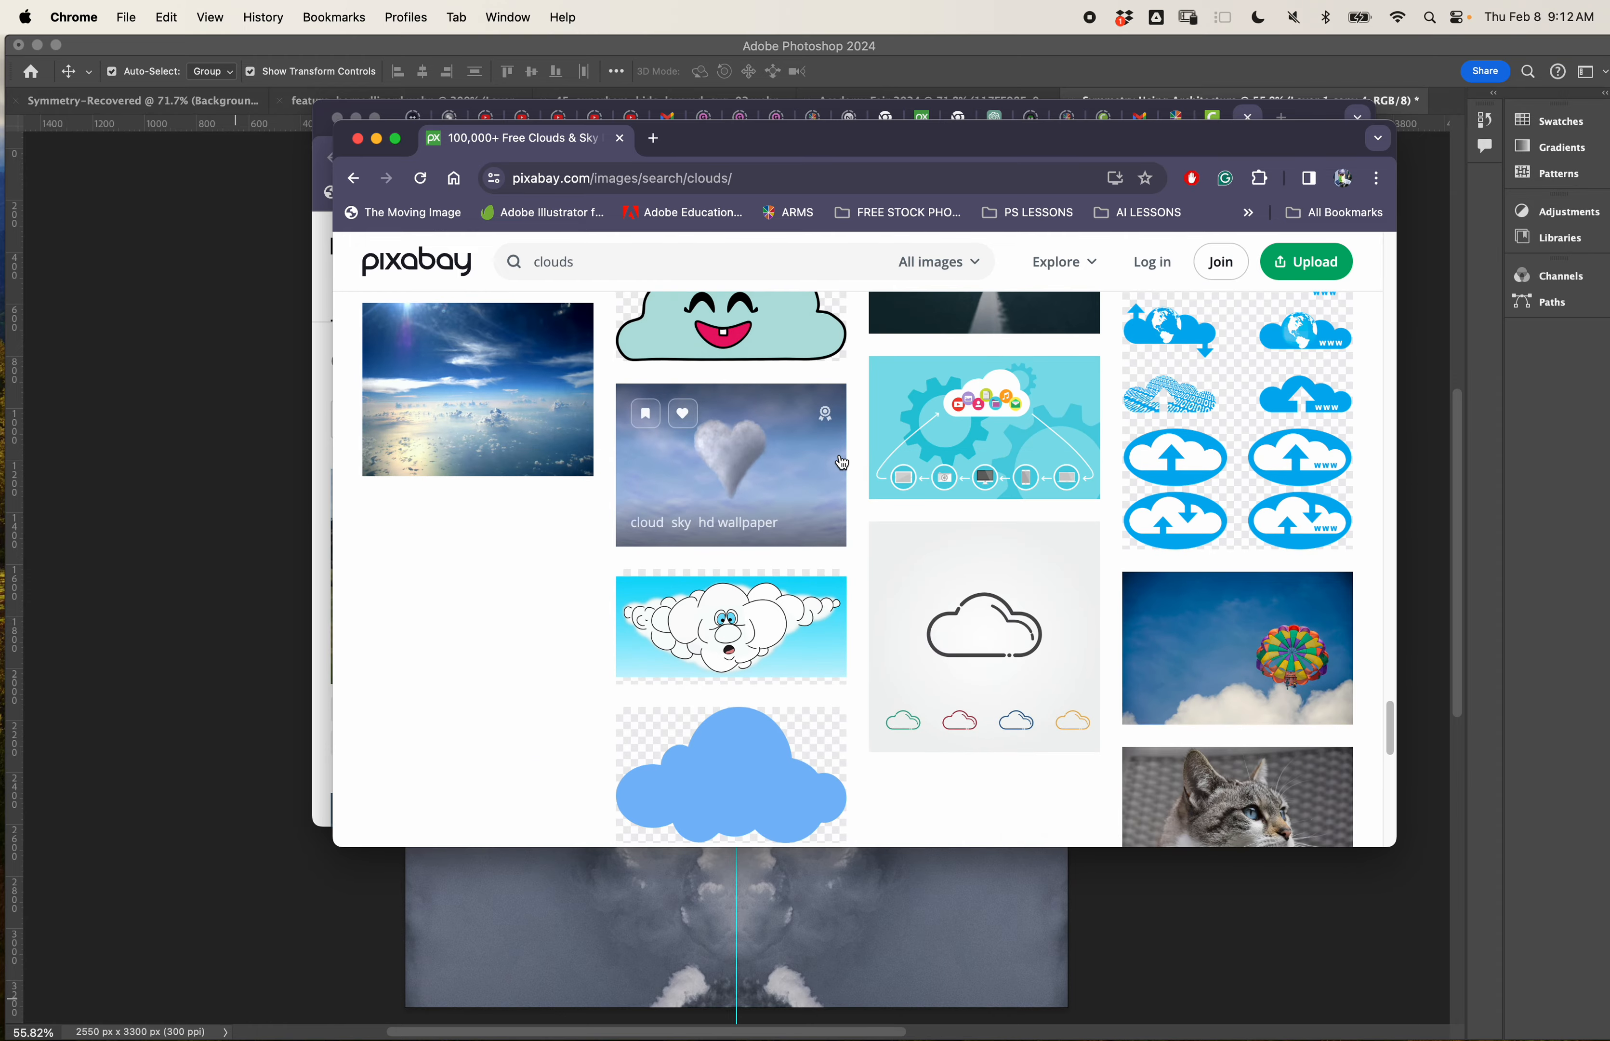
{"action": "scroll", "coordinate": [841, 463], "scroll_direction": "down", "scroll_amount": 10}
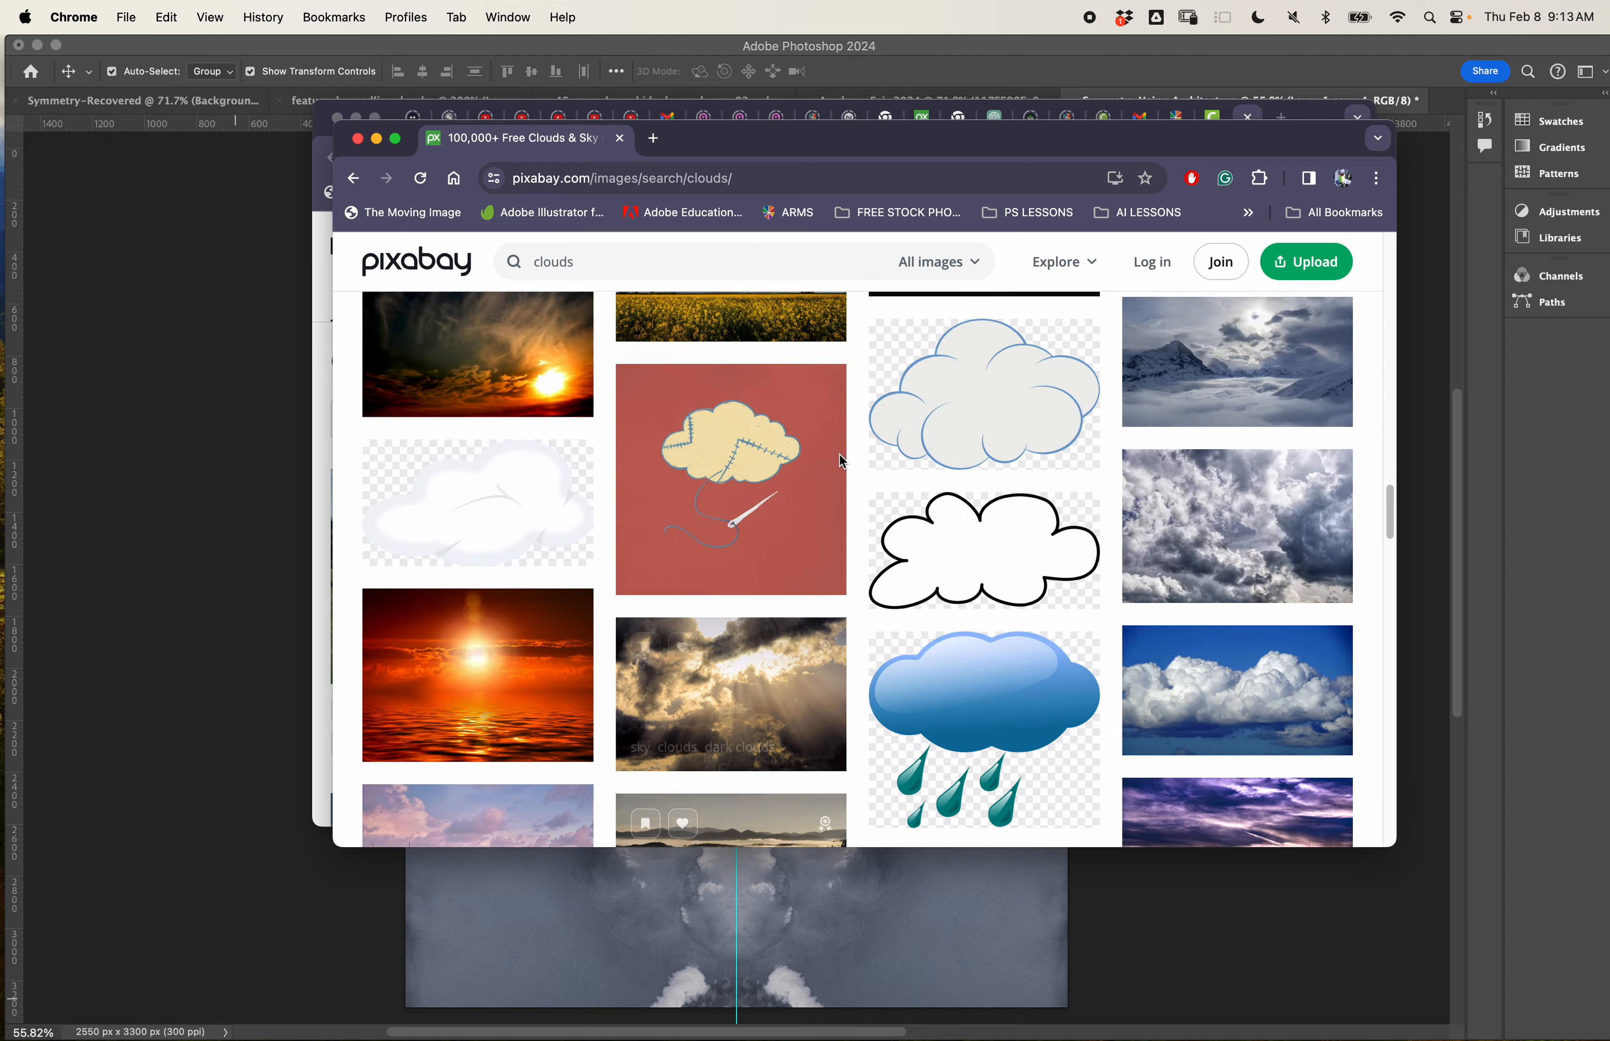
{"action": "scroll", "coordinate": [840, 456], "scroll_direction": "up", "scroll_amount": 6}
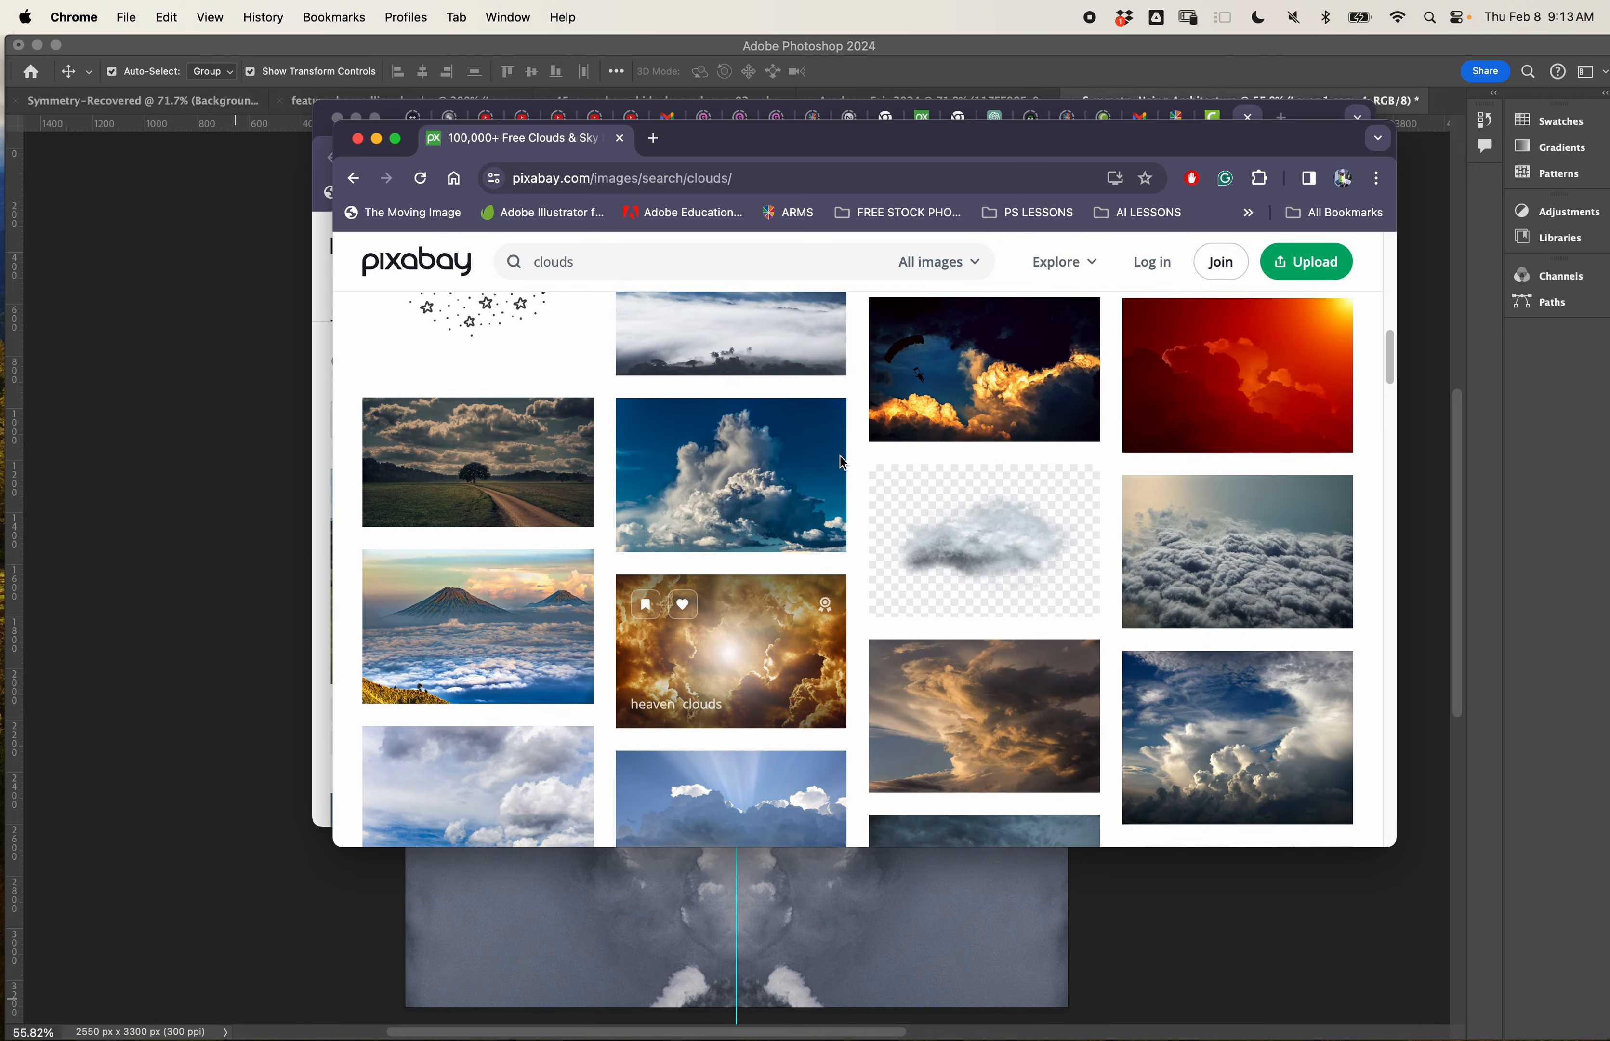
{"action": "scroll", "coordinate": [840, 456], "scroll_direction": "down", "scroll_amount": 2}
{"action": "scroll", "coordinate": [840, 455], "scroll_direction": "down", "scroll_amount": 5}
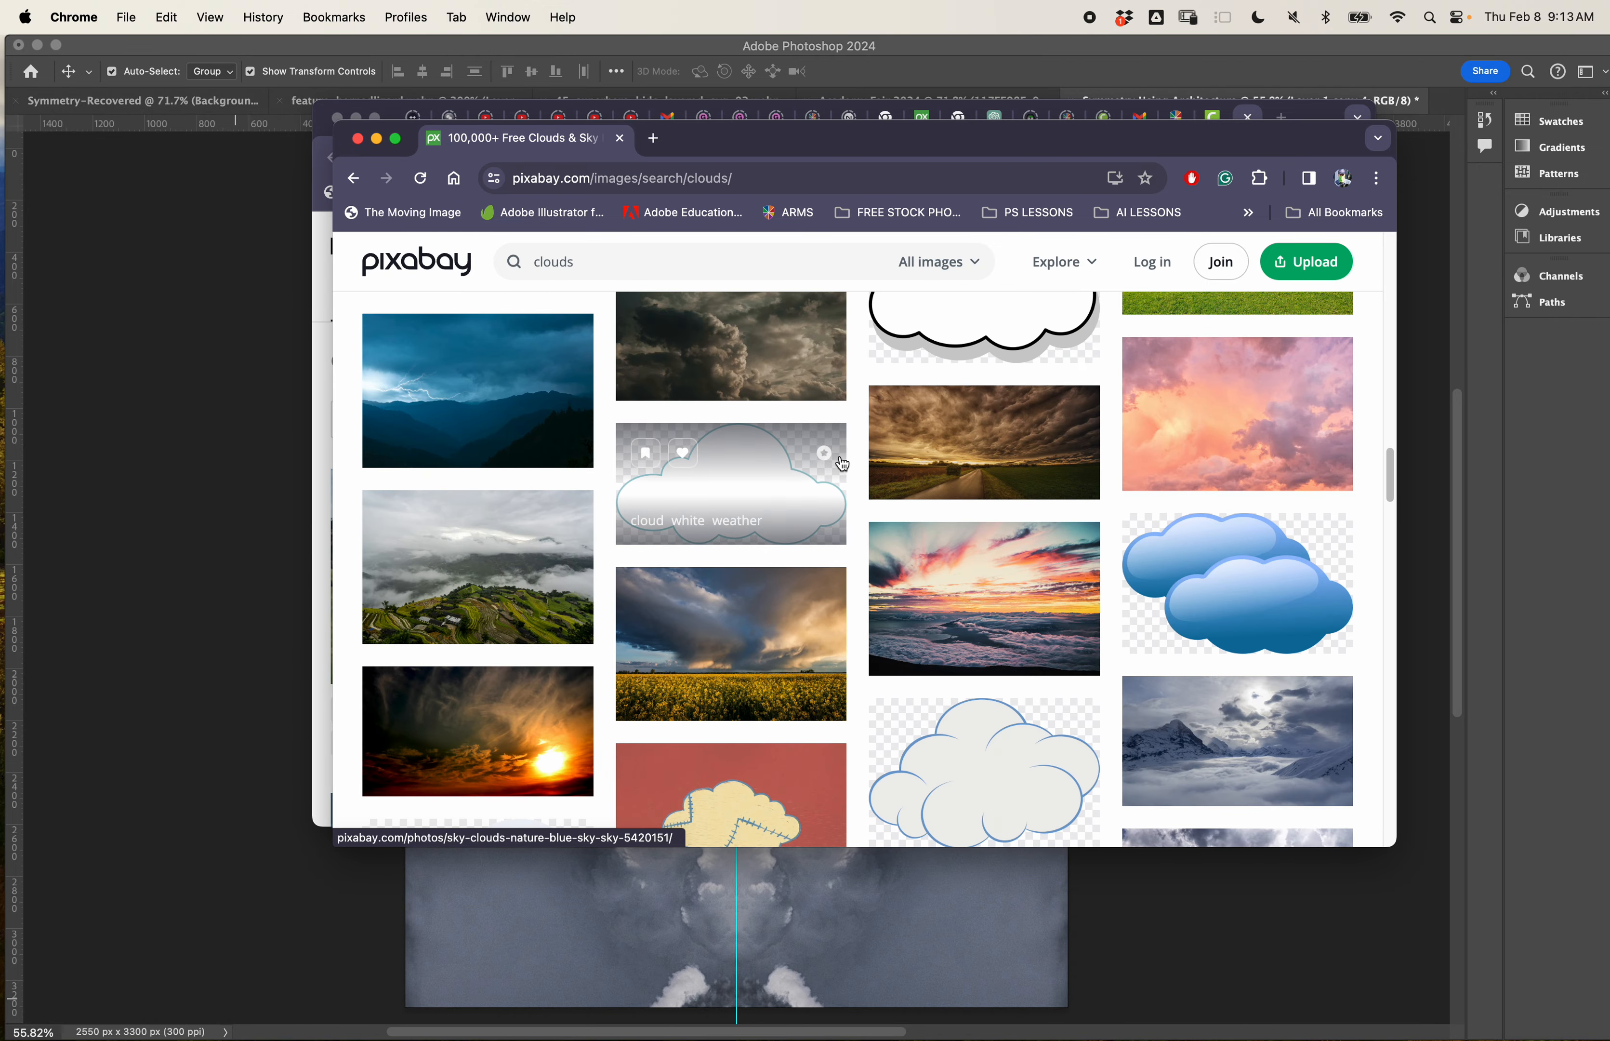
Switch to the Unsplash clouds results and open the portrait photo of a white cloud bank under a teal-blue sky.
{"action": "left_click_drag", "start_coordinate": [879, 138], "coordinate": [764, 411]}
{"action": "left_click", "coordinate": [831, 304]}
{"action": "scroll", "coordinate": [832, 409], "scroll_direction": "down", "scroll_amount": 5}
{"action": "scroll", "coordinate": [832, 408], "scroll_direction": "up", "scroll_amount": 1}
{"action": "scroll", "coordinate": [433, 599], "scroll_direction": "down", "scroll_amount": 1}
{"action": "scroll", "coordinate": [433, 596], "scroll_direction": "down", "scroll_amount": 5}
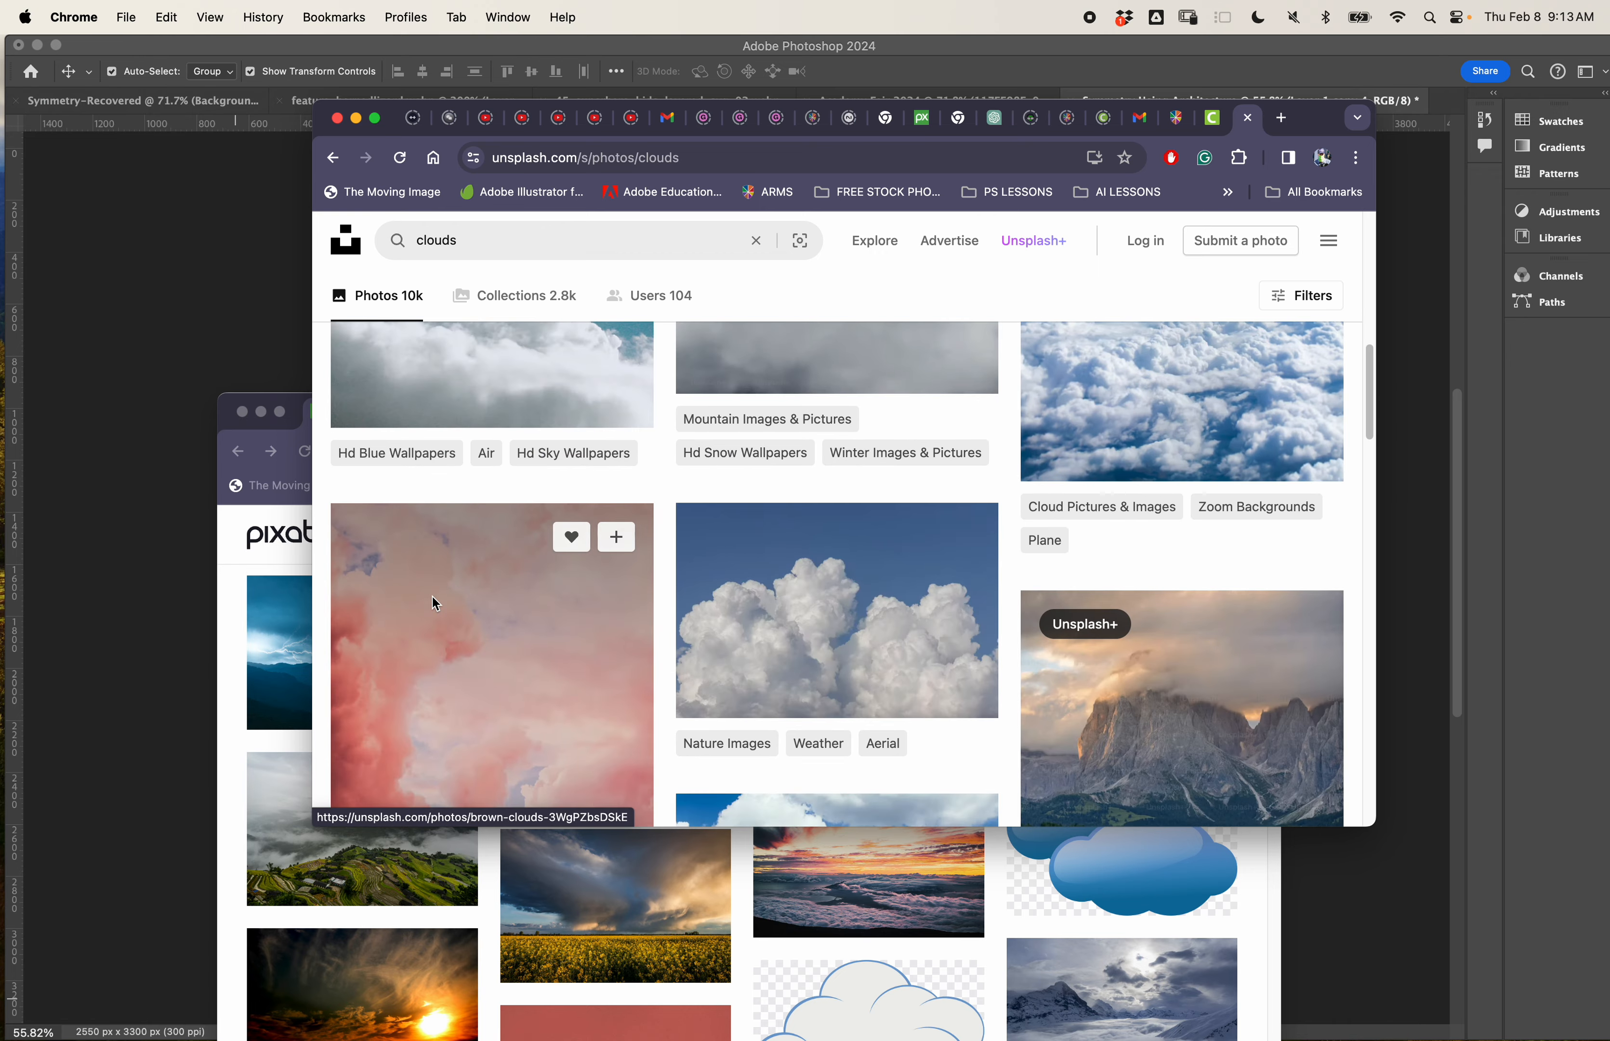
{"action": "scroll", "coordinate": [433, 595], "scroll_direction": "up", "scroll_amount": 3}
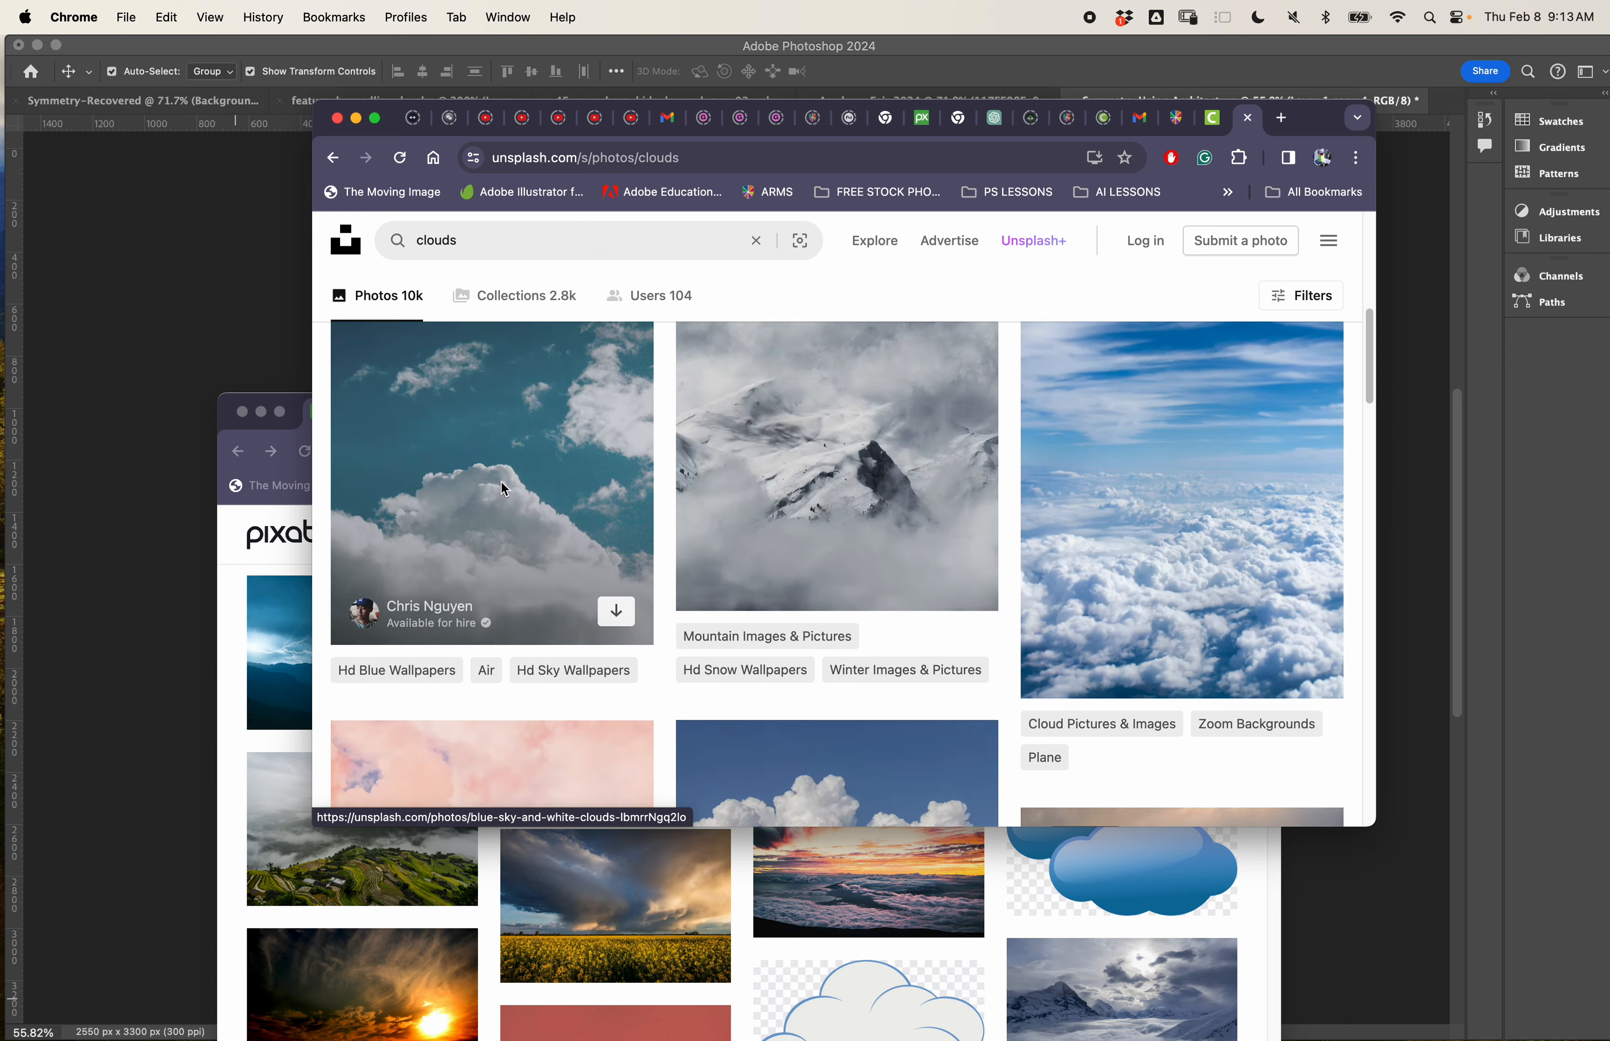
{"action": "left_click", "coordinate": [504, 487]}
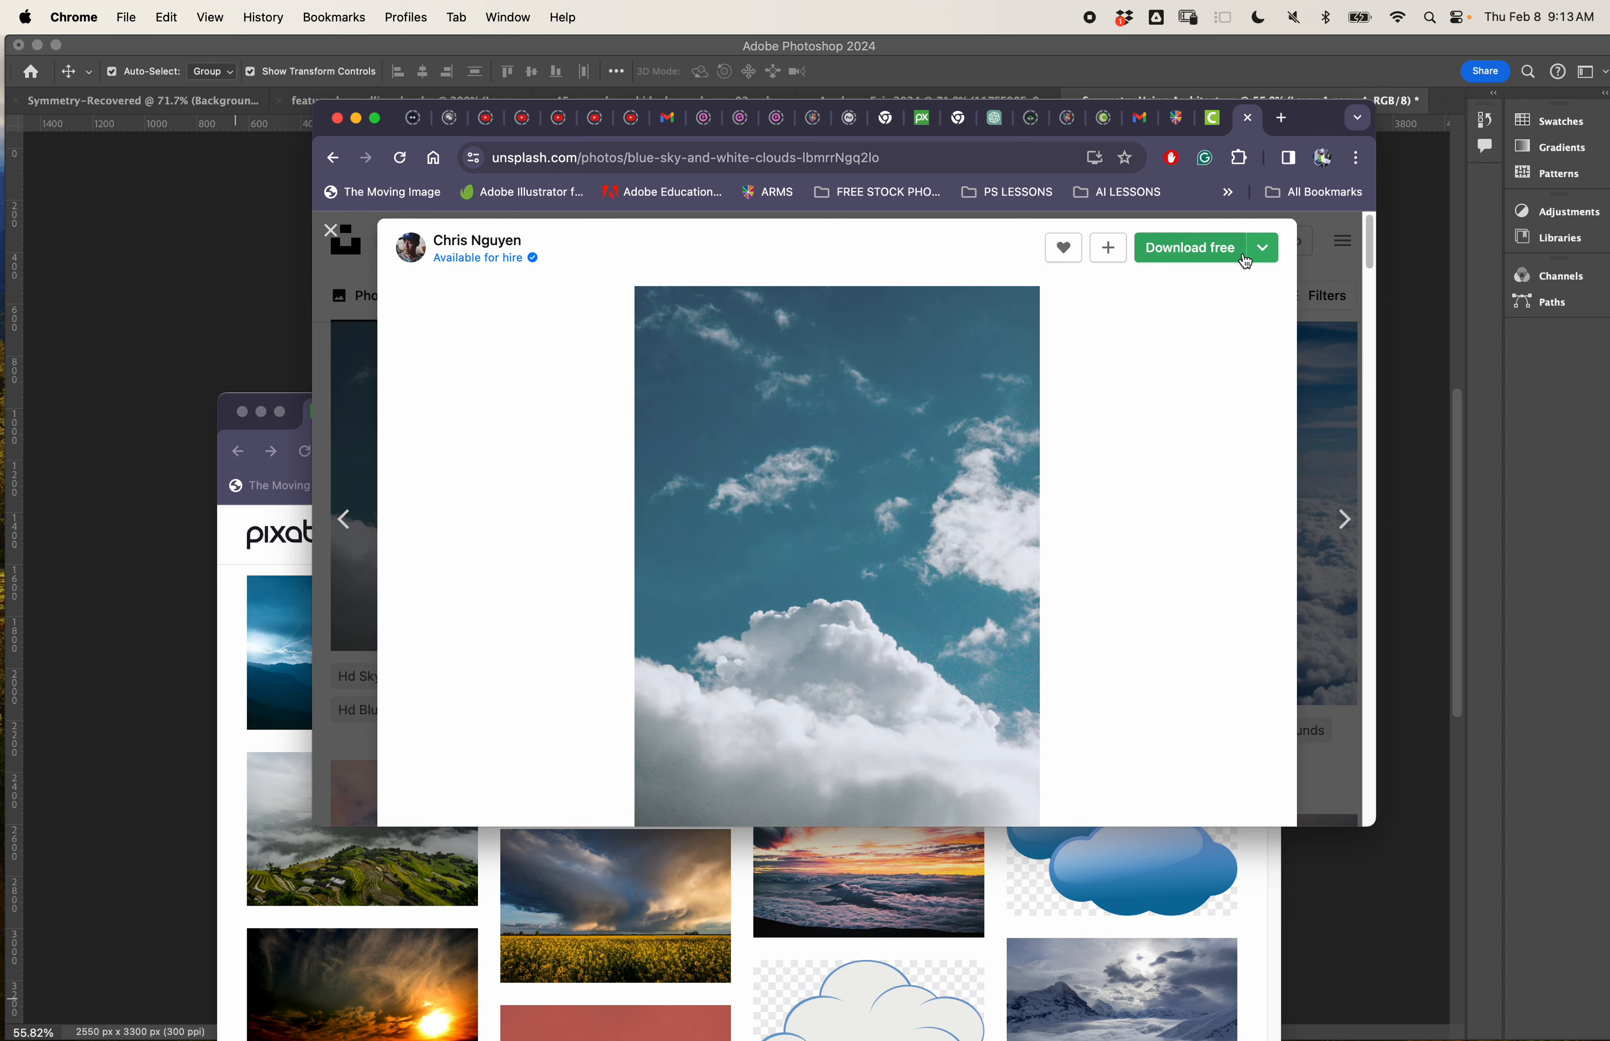
Download the opened cloud photo at Original Size (2268 x 3024) and show the file in Finder.
{"action": "left_click", "coordinate": [1267, 251]}
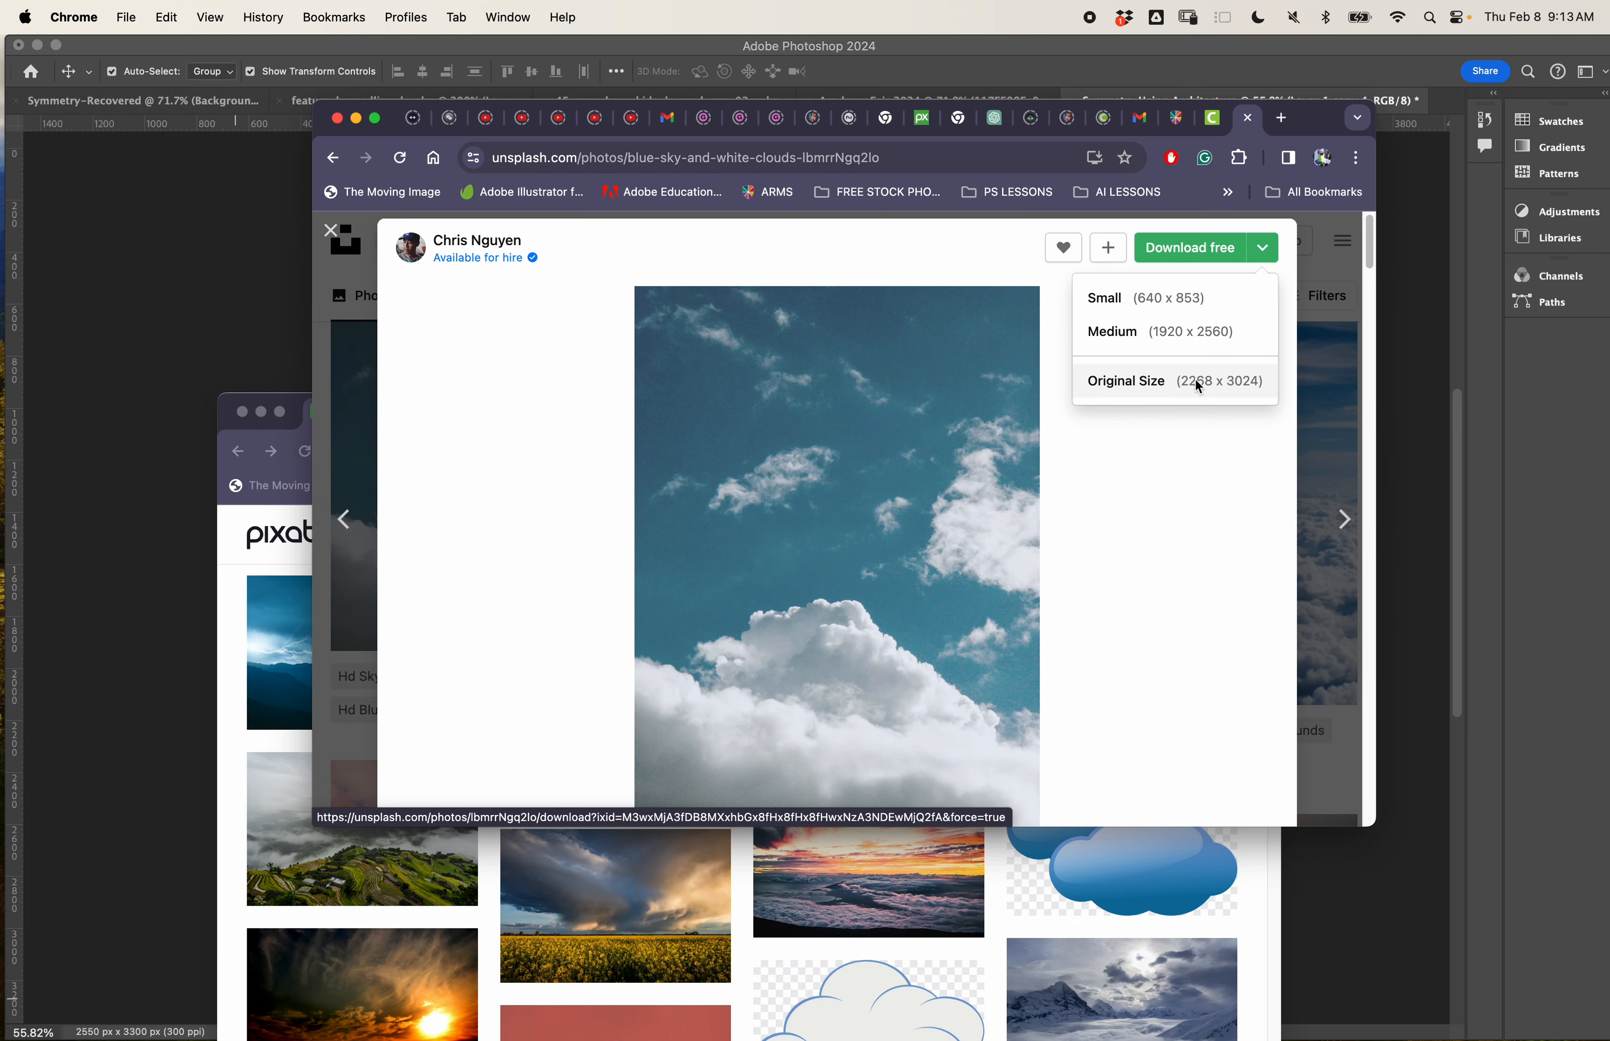
{"action": "left_click", "coordinate": [1151, 383]}
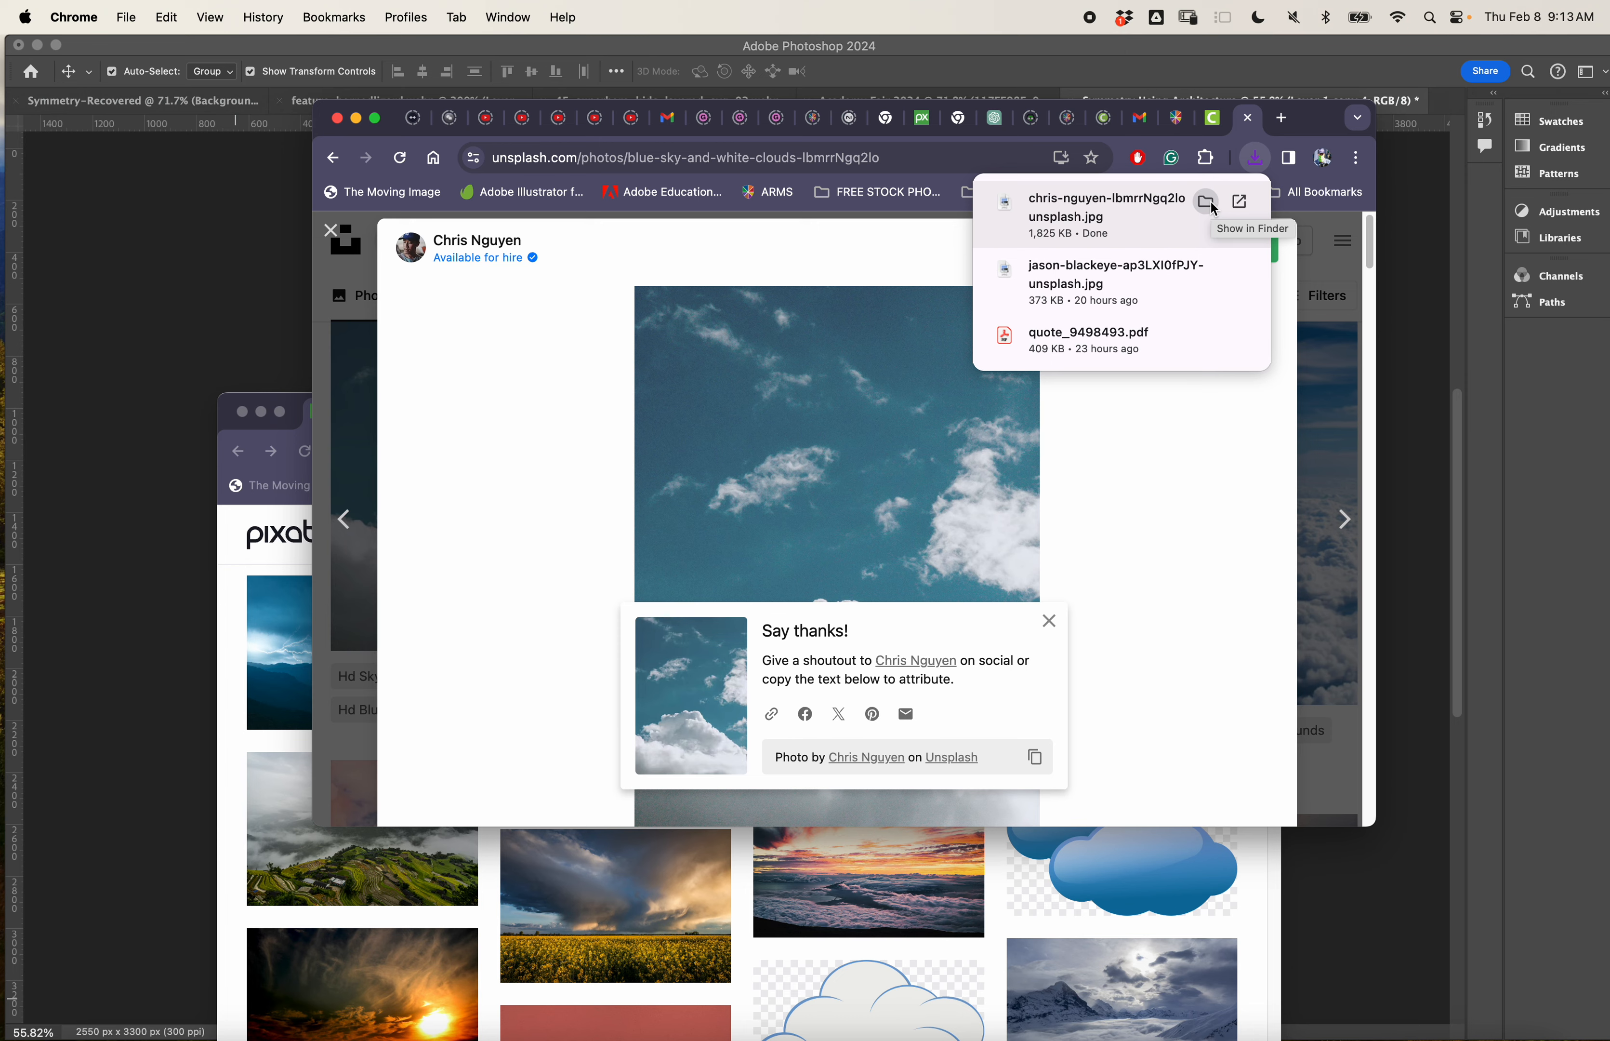
{"action": "left_click", "coordinate": [1211, 200]}
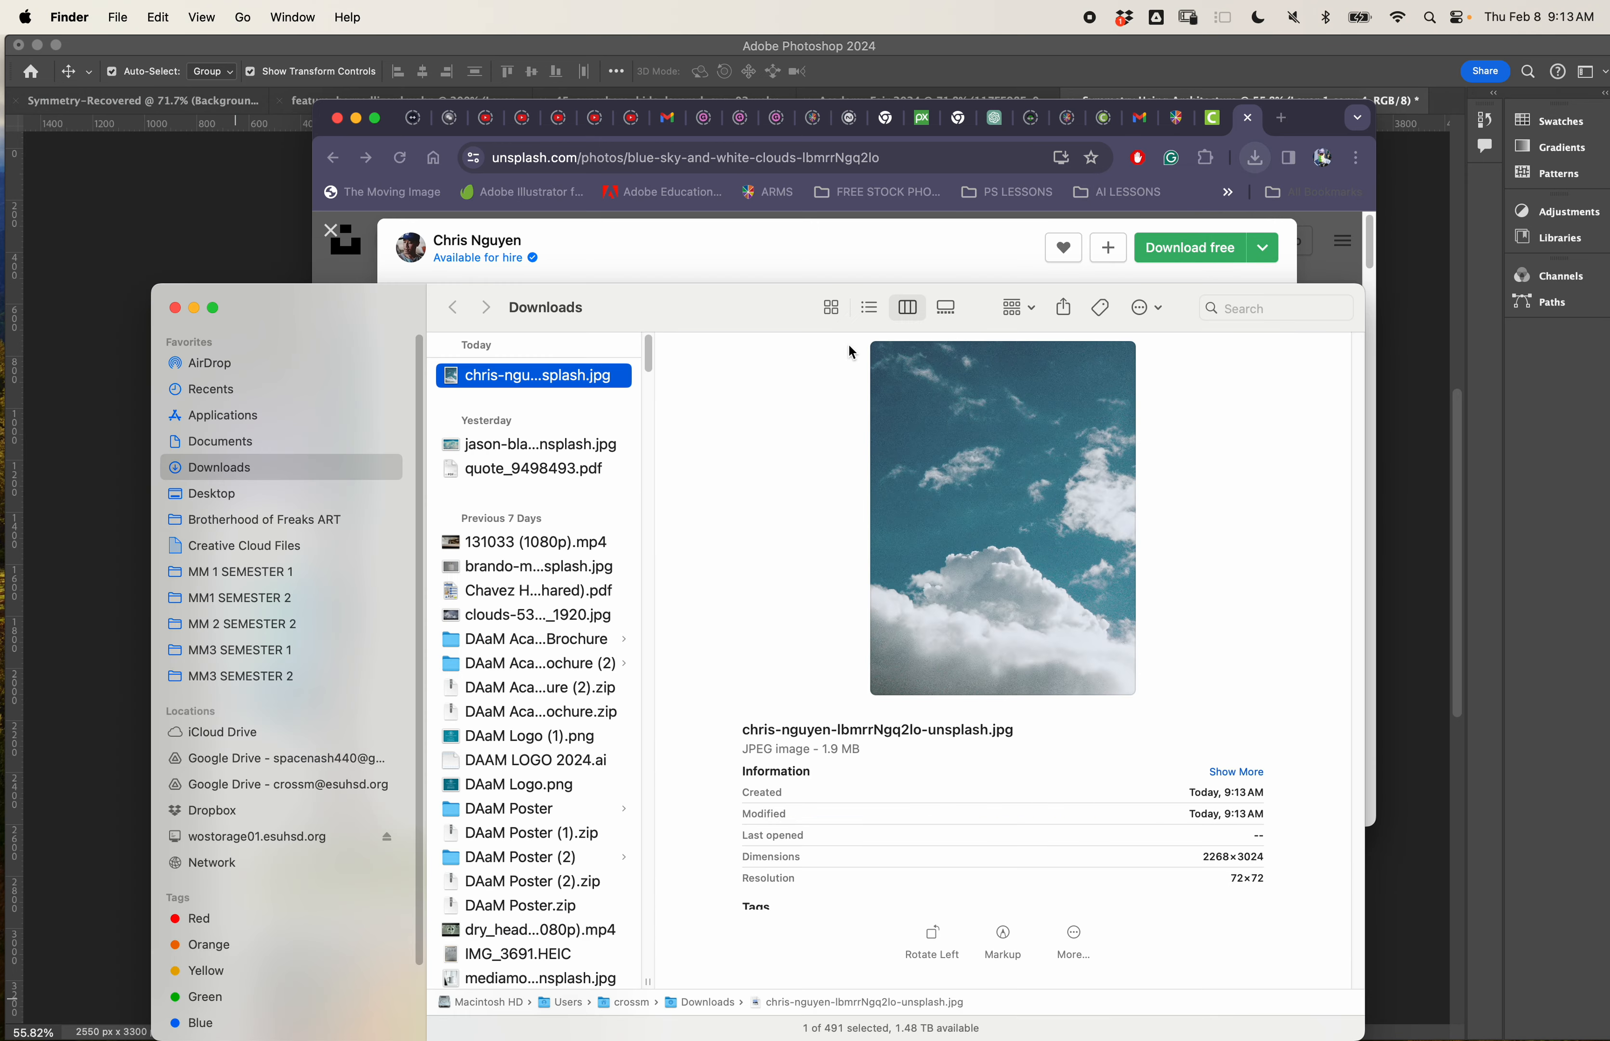
Copy the downloaded cloud photo from Downloads into the 02. Symmetry folder inside MM 2 SEMESTER 2, using a second Finder window.
{"action": "left_click_drag", "start_coordinate": [715, 298], "coordinate": [743, 96]}
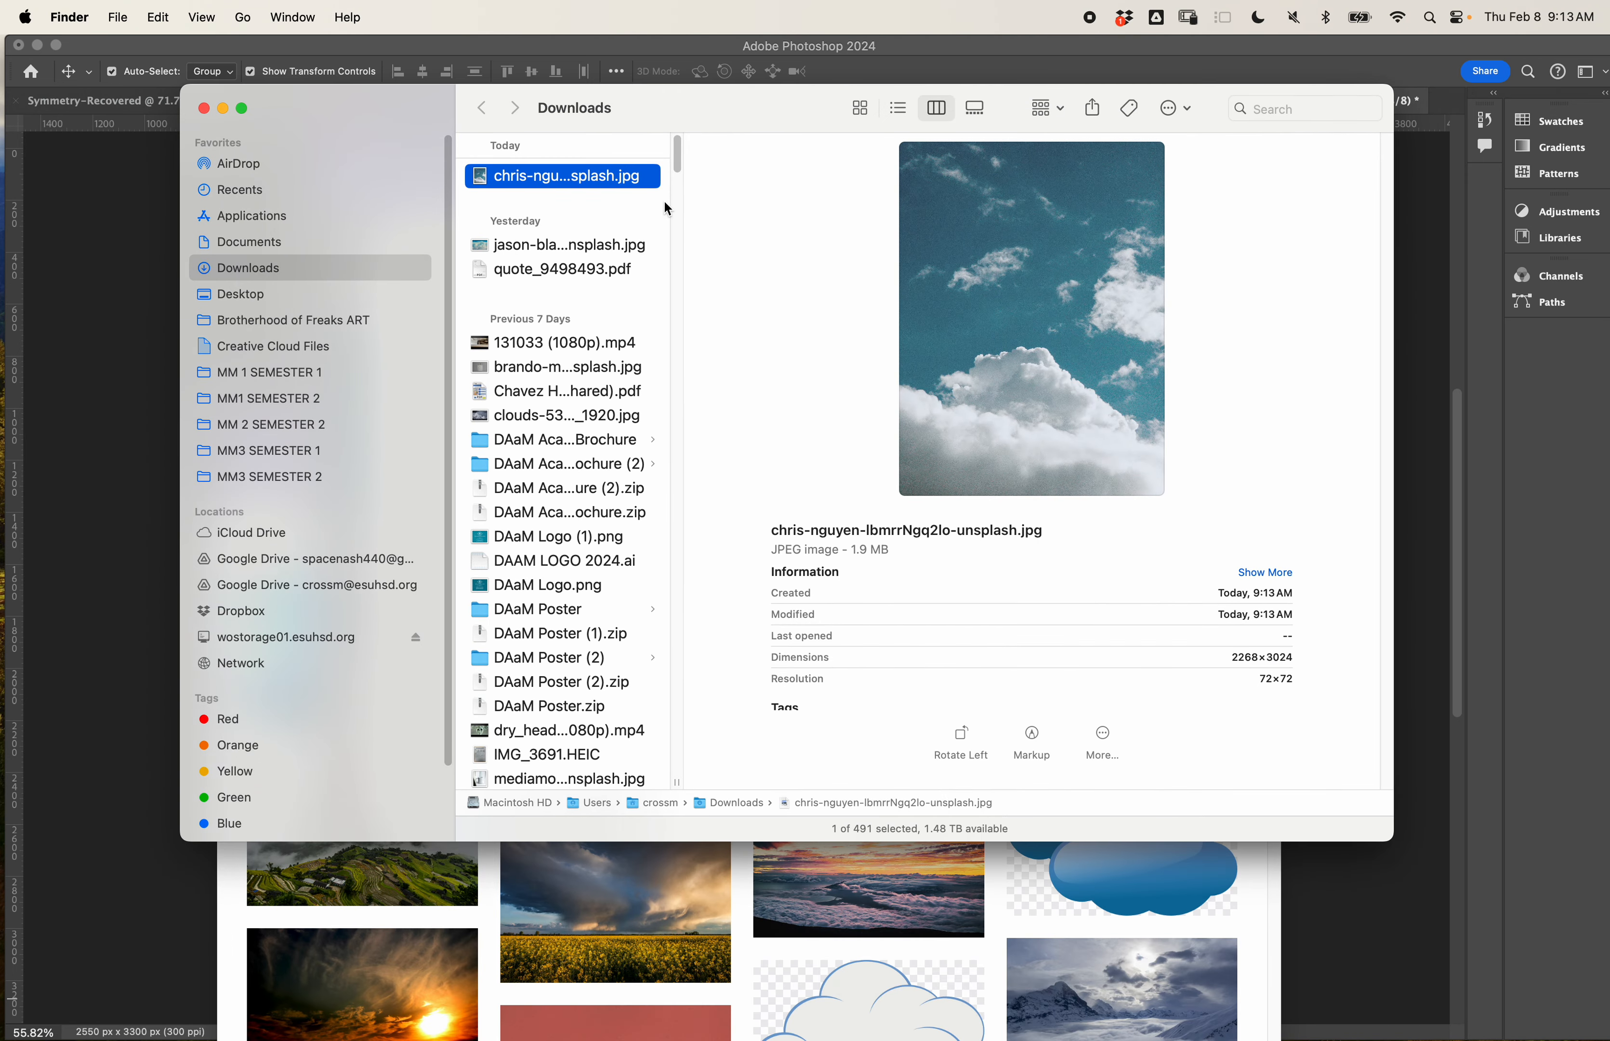
{"action": "left_click_drag", "start_coordinate": [590, 184], "coordinate": [263, 430]}
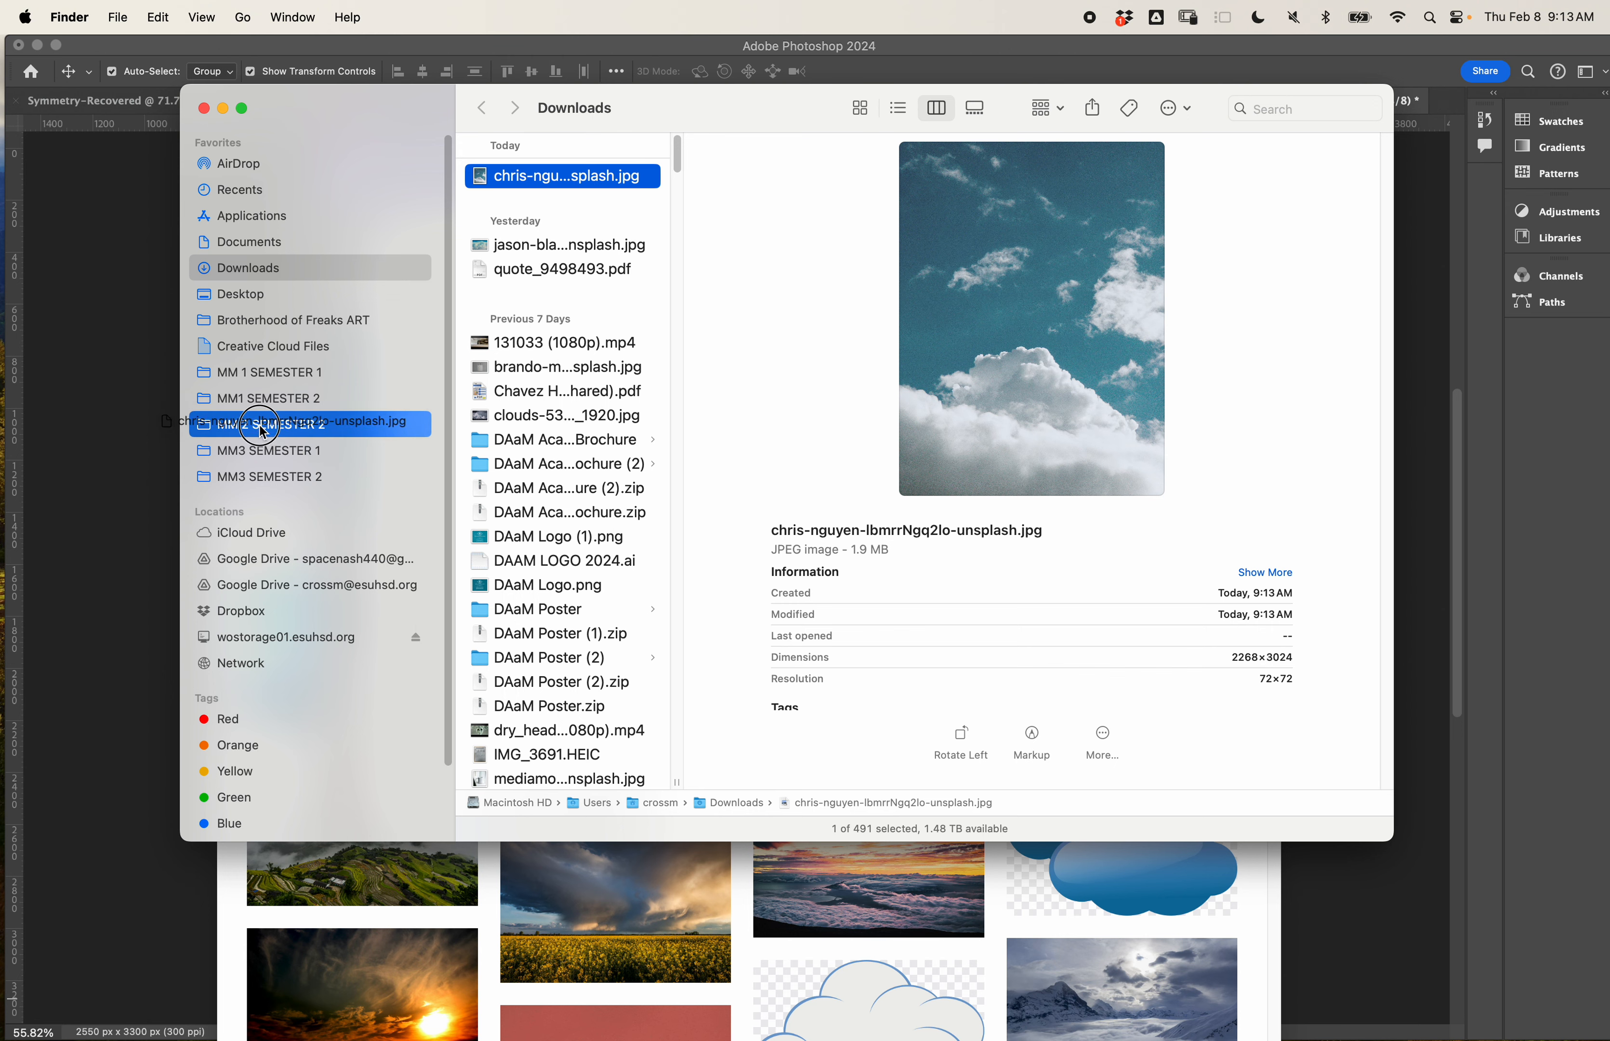
{"action": "left_click_drag", "start_coordinate": [263, 430], "coordinate": [904, 60]}
{"action": "key", "text": "super+n"}
{"action": "left_click", "coordinate": [855, 373]}
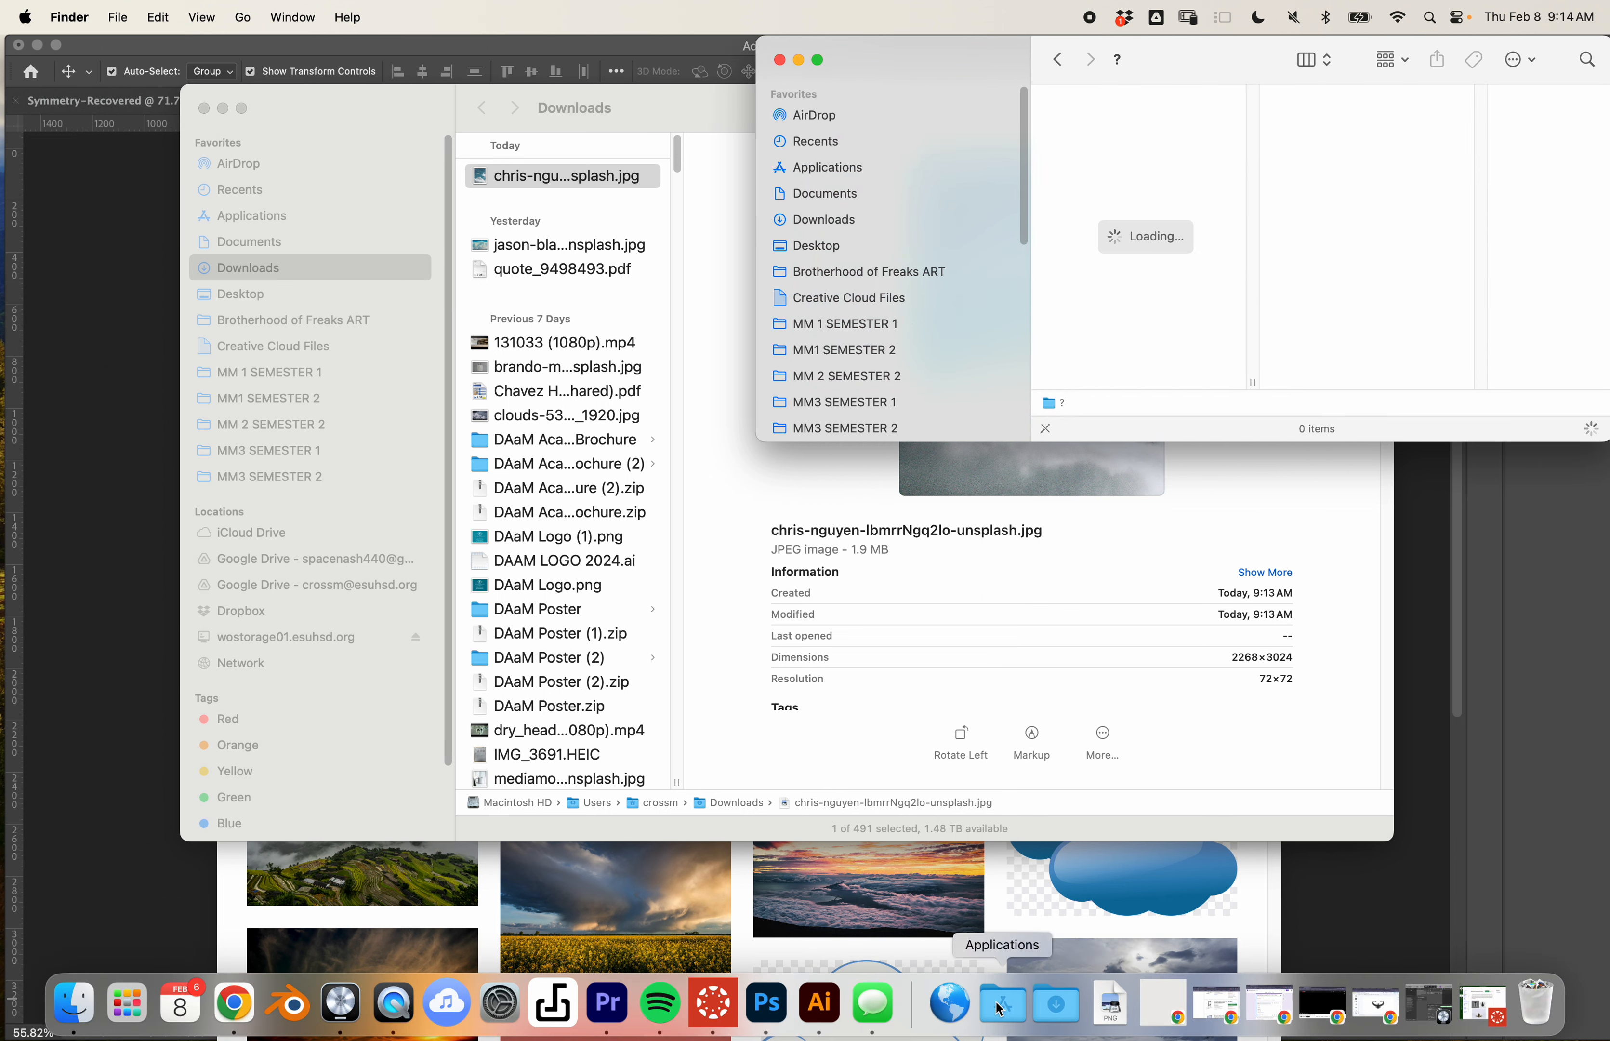
{"action": "left_click", "coordinate": [1054, 1022]}
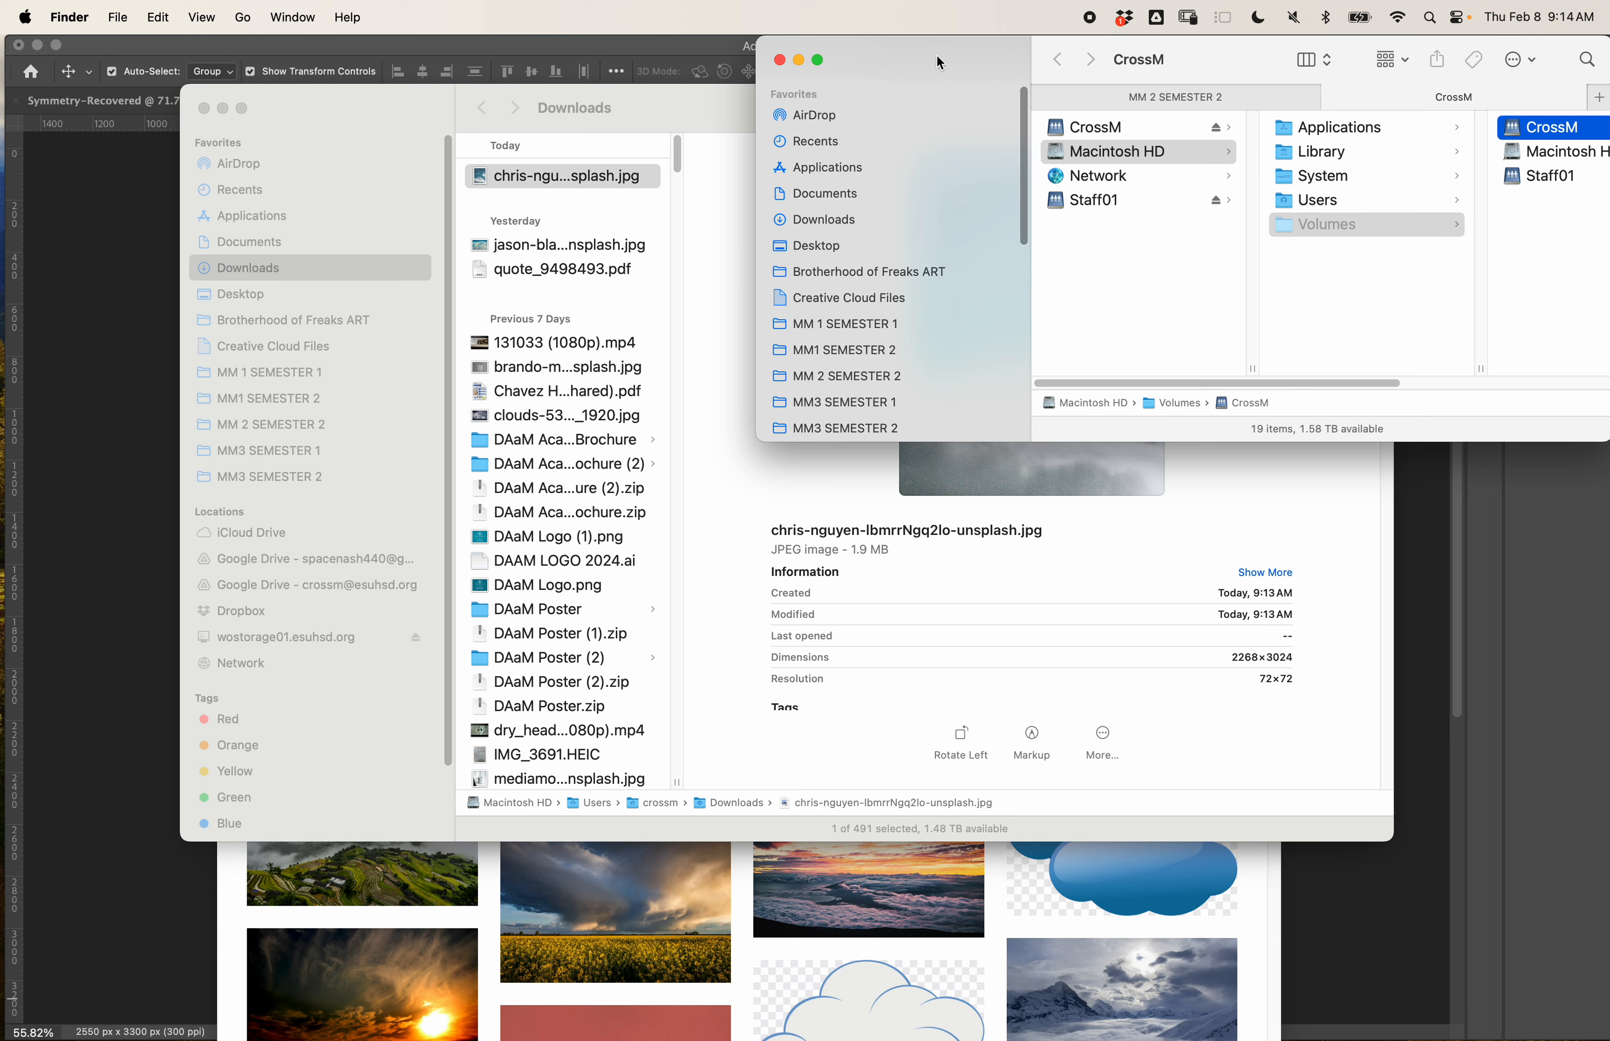
{"action": "left_click_drag", "start_coordinate": [942, 61], "coordinate": [866, 47]}
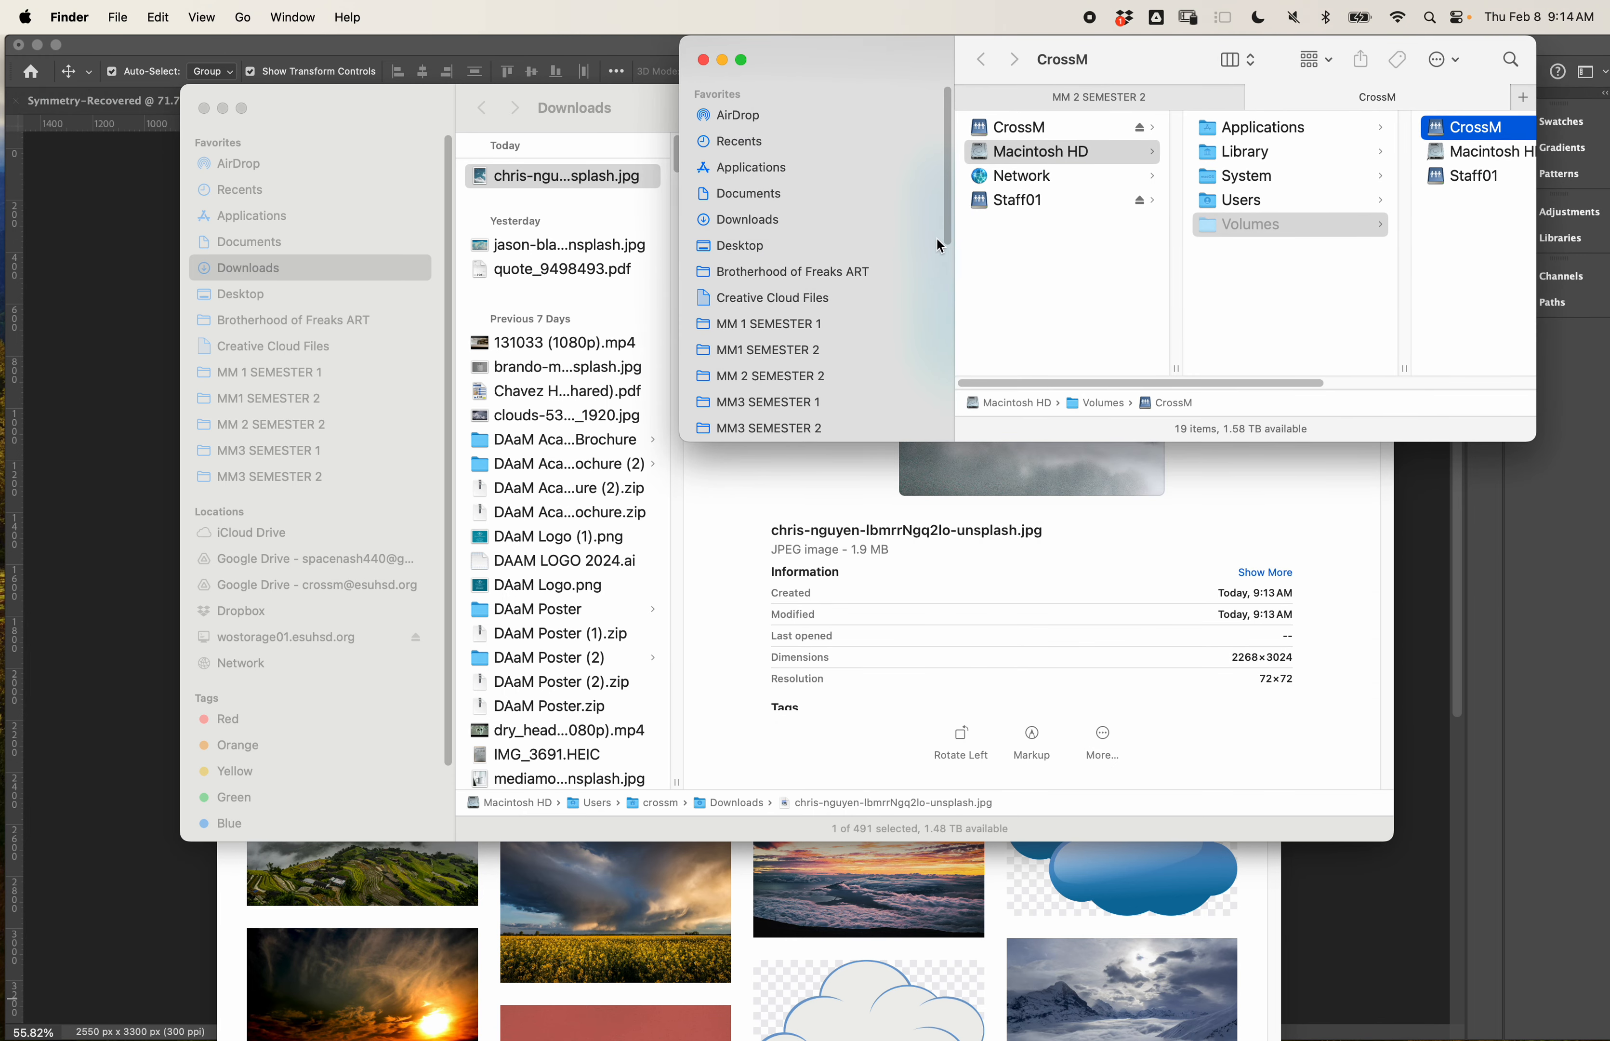
{"action": "left_click", "coordinate": [784, 377]}
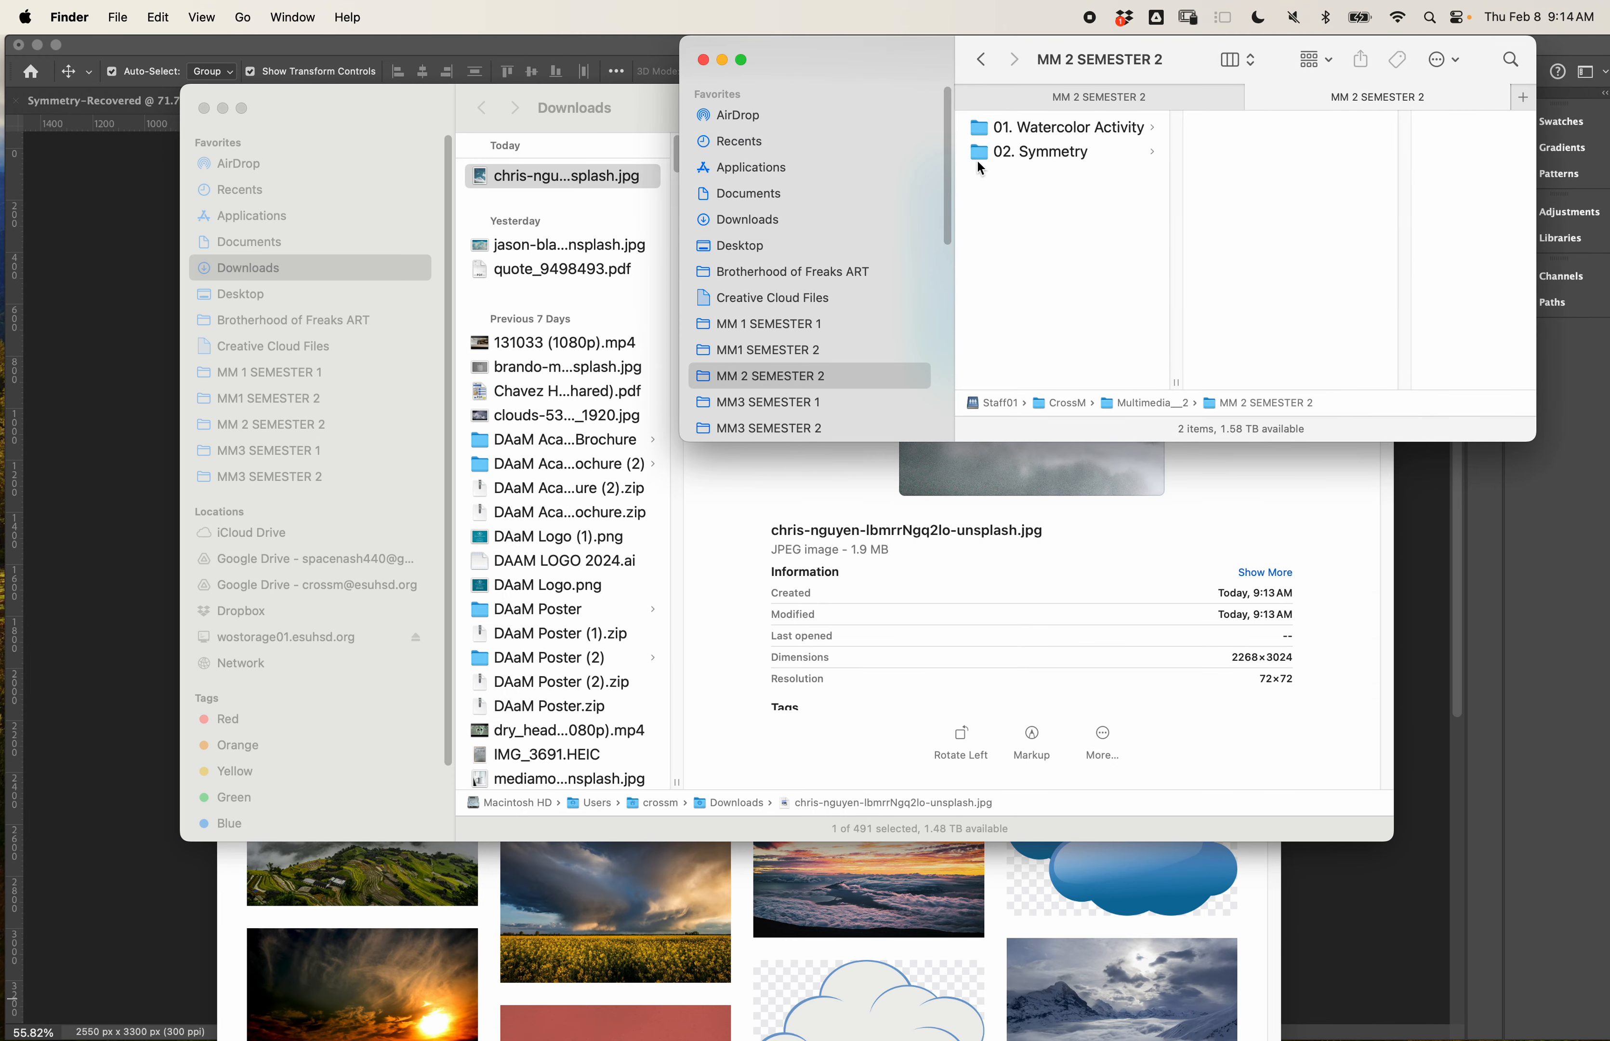
{"action": "left_click", "coordinate": [1082, 153]}
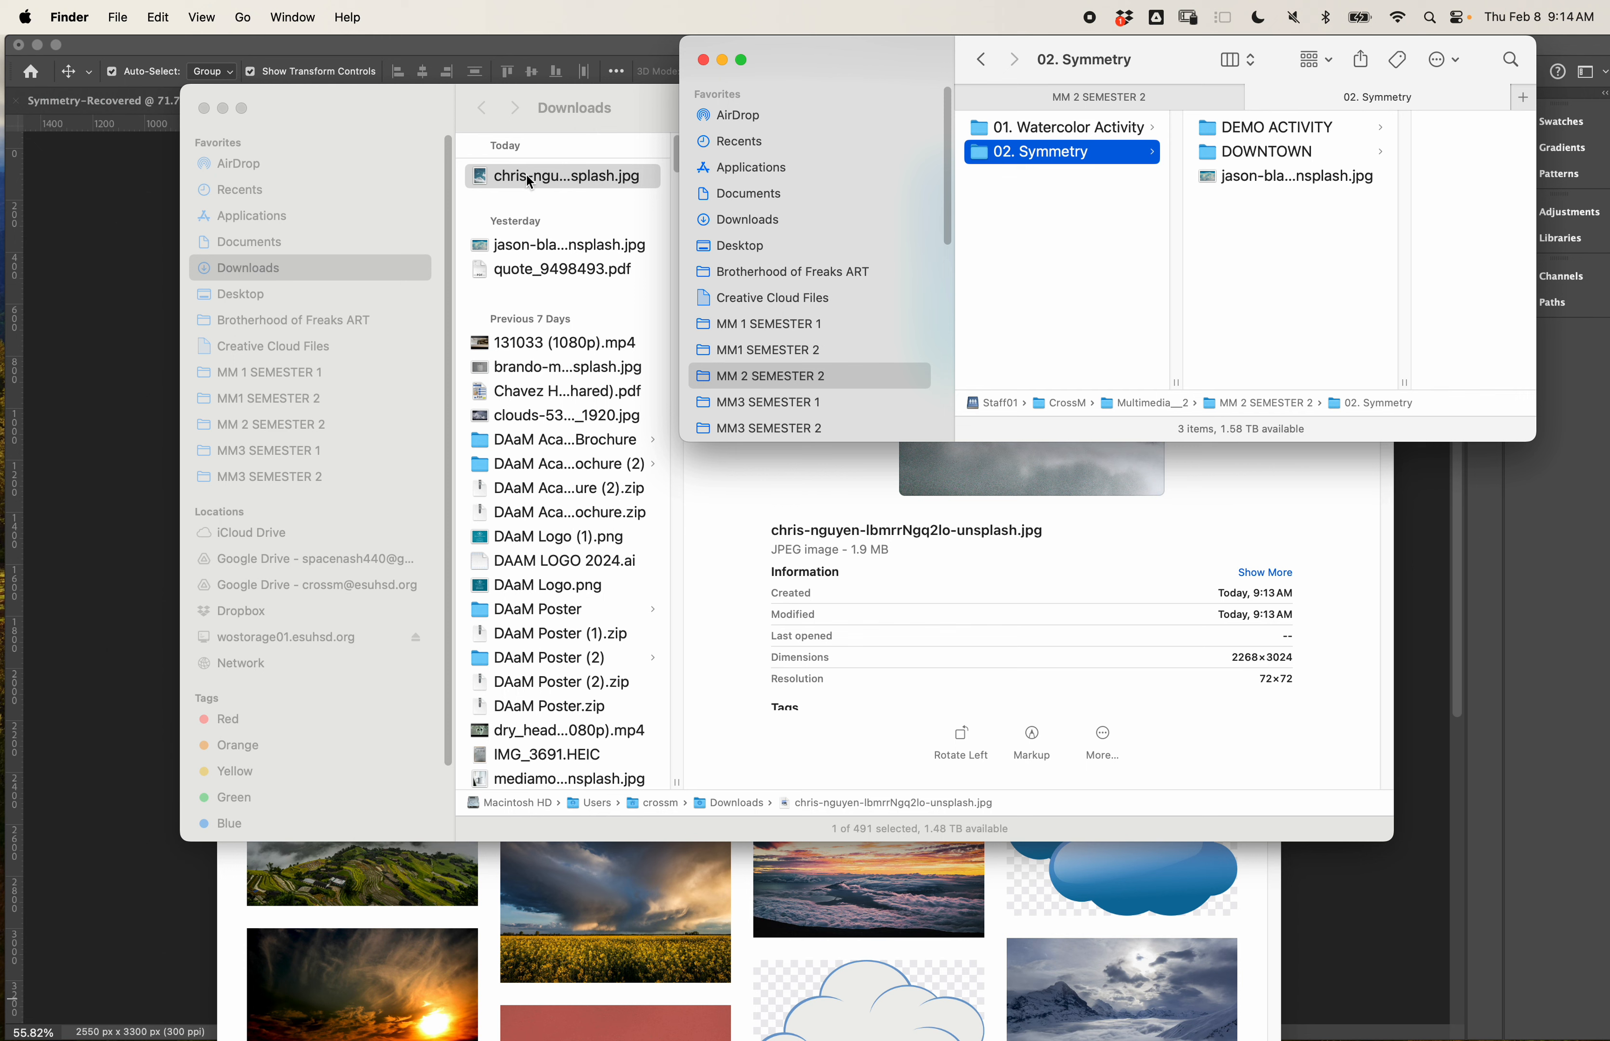
{"action": "left_click_drag", "start_coordinate": [530, 181], "coordinate": [1257, 219]}
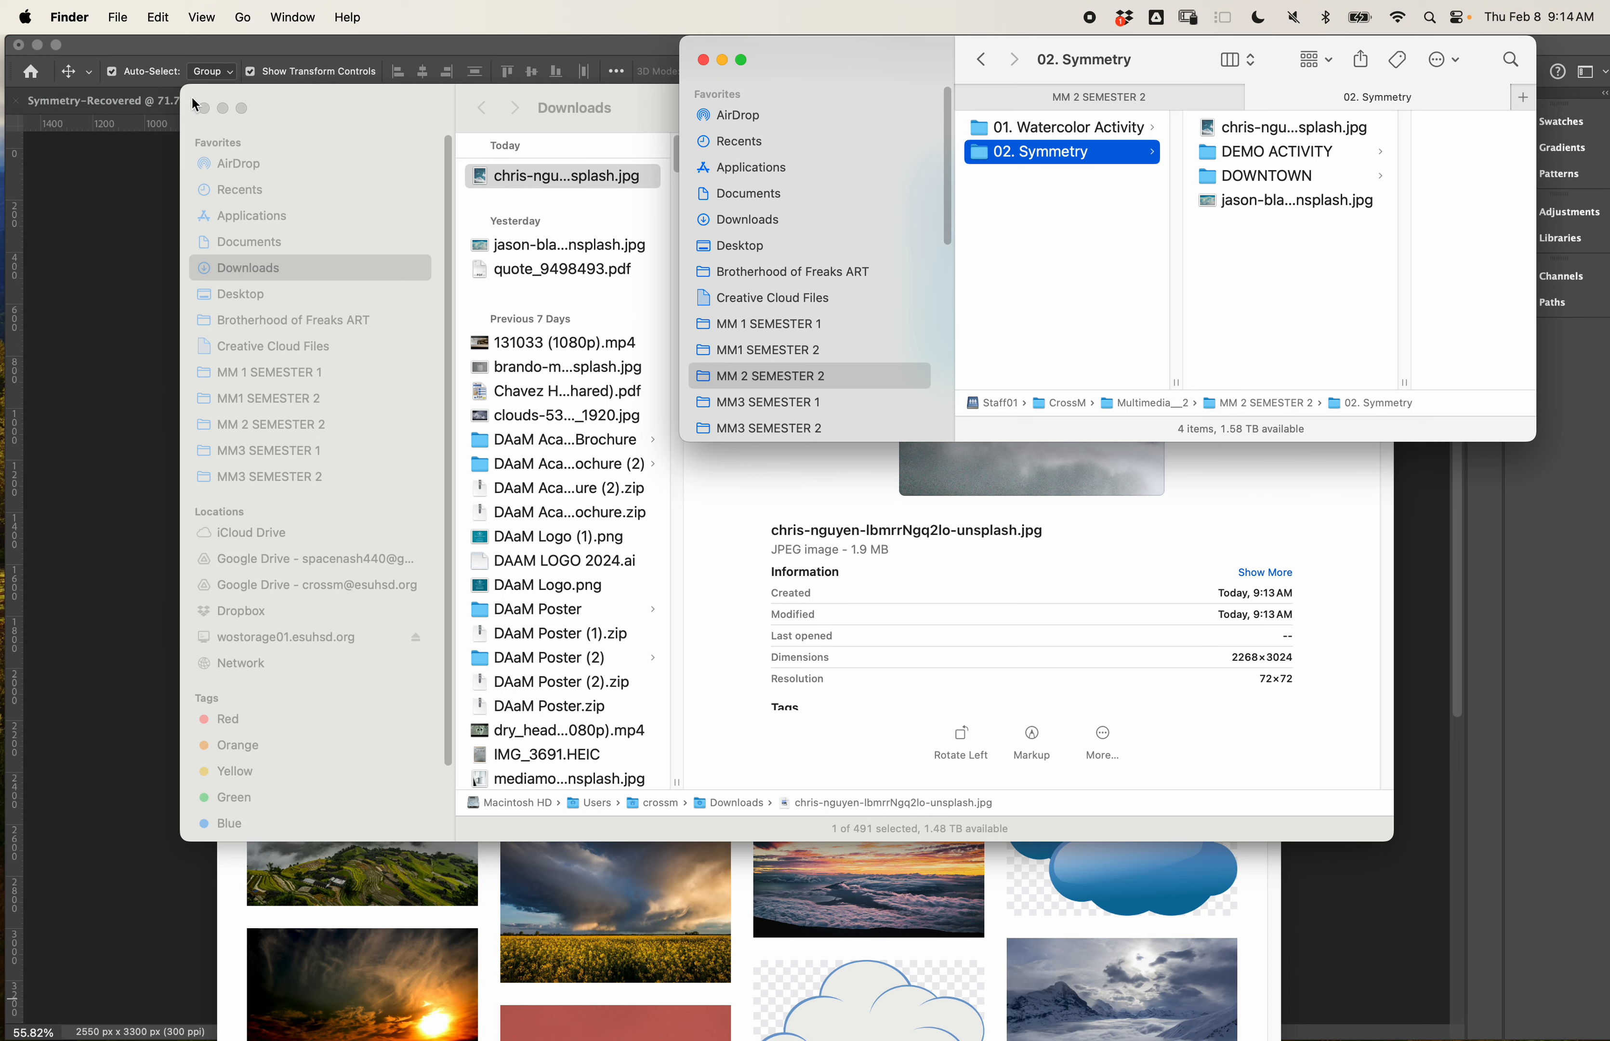
Clear the Downloads and browser windows away and place the cloud photo from the 02. Symmetry folder into the Symmetry Using Architecture document.
{"action": "left_click", "coordinate": [244, 117]}
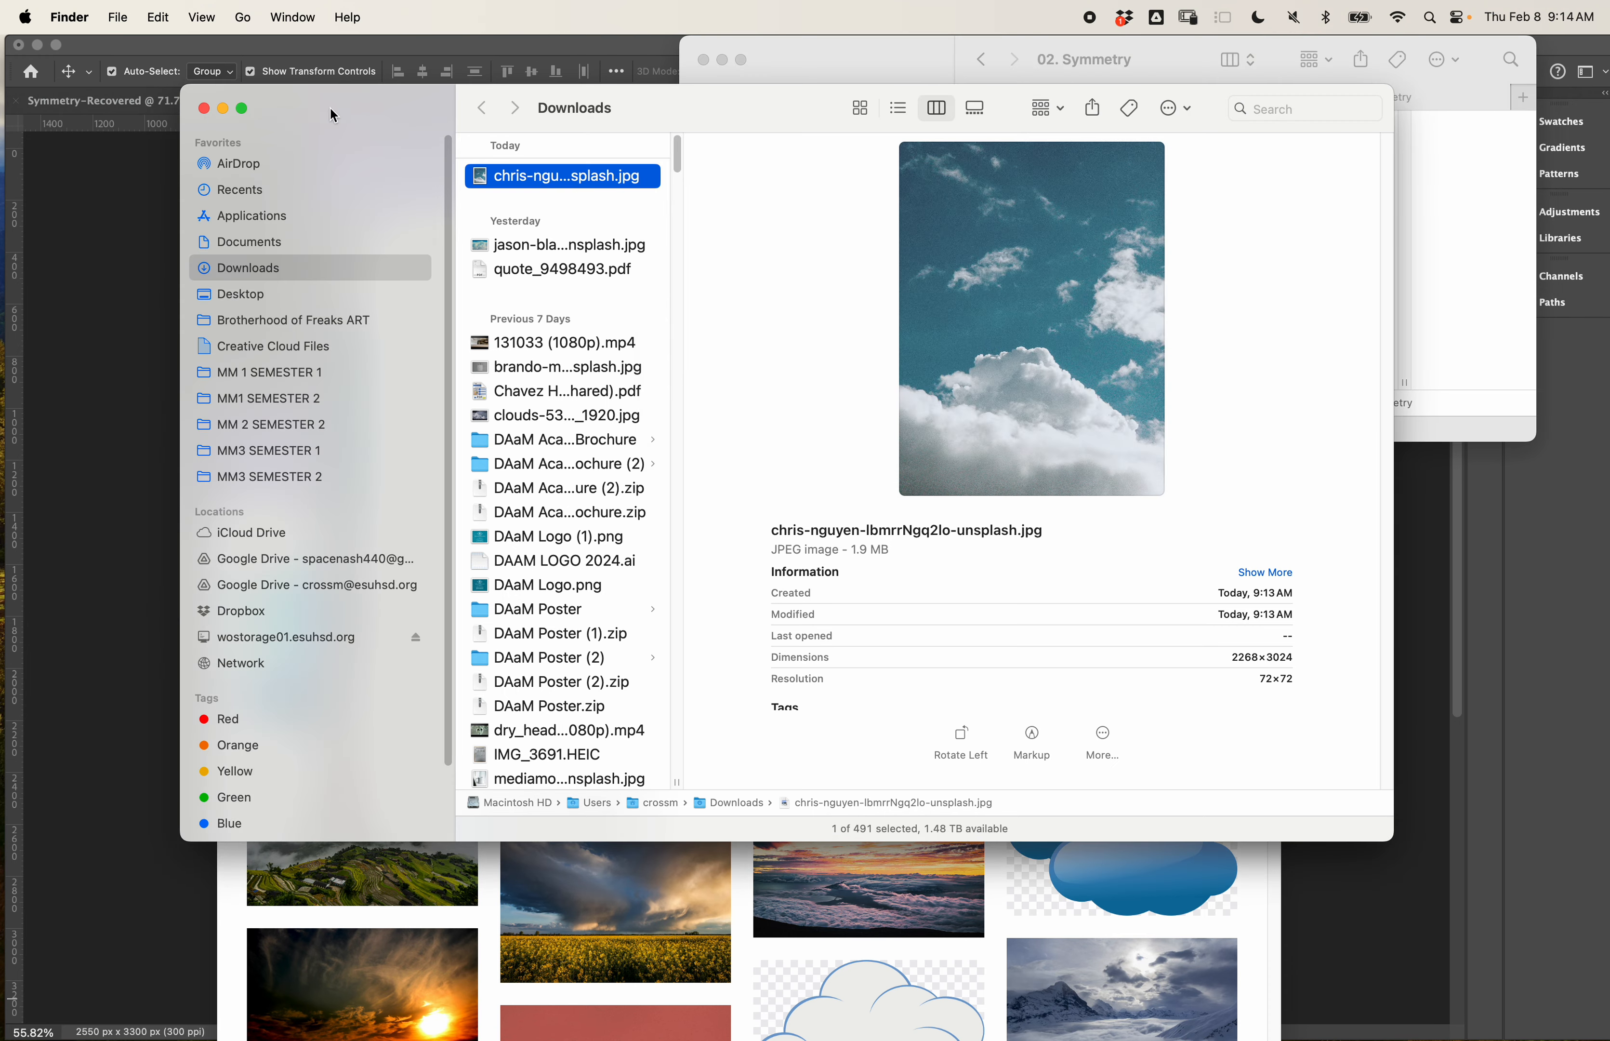
{"action": "left_click", "coordinate": [203, 108]}
{"action": "left_click", "coordinate": [485, 372]}
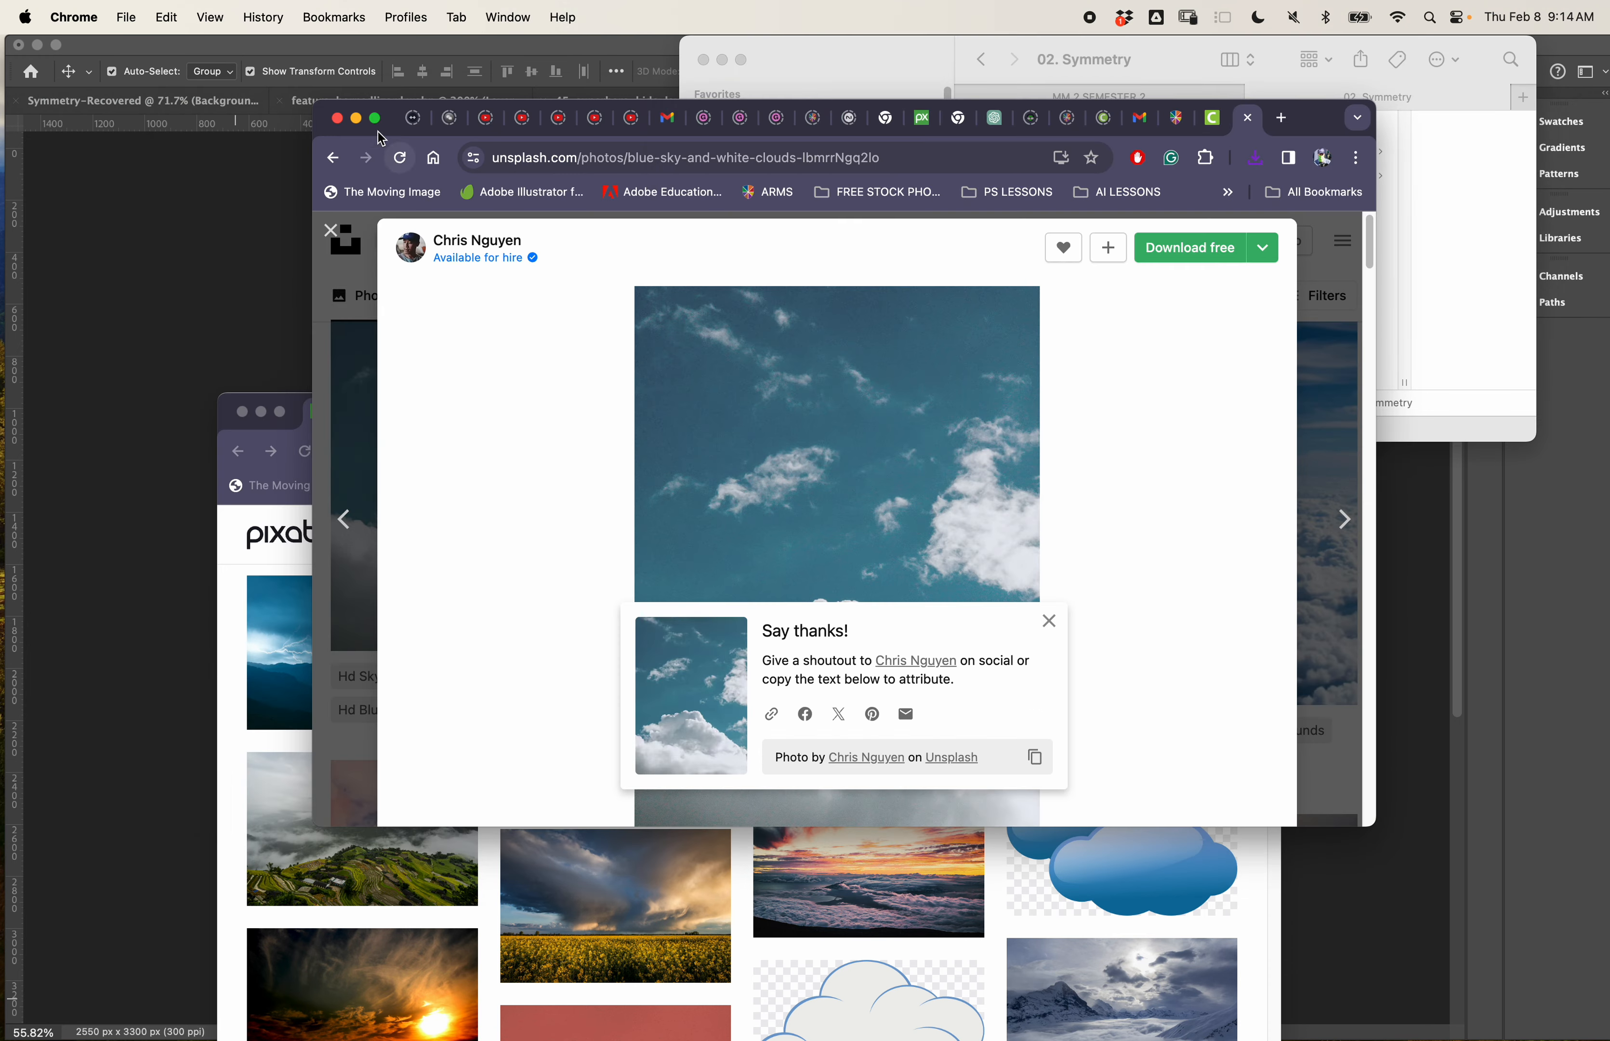
{"action": "left_click", "coordinate": [357, 118]}
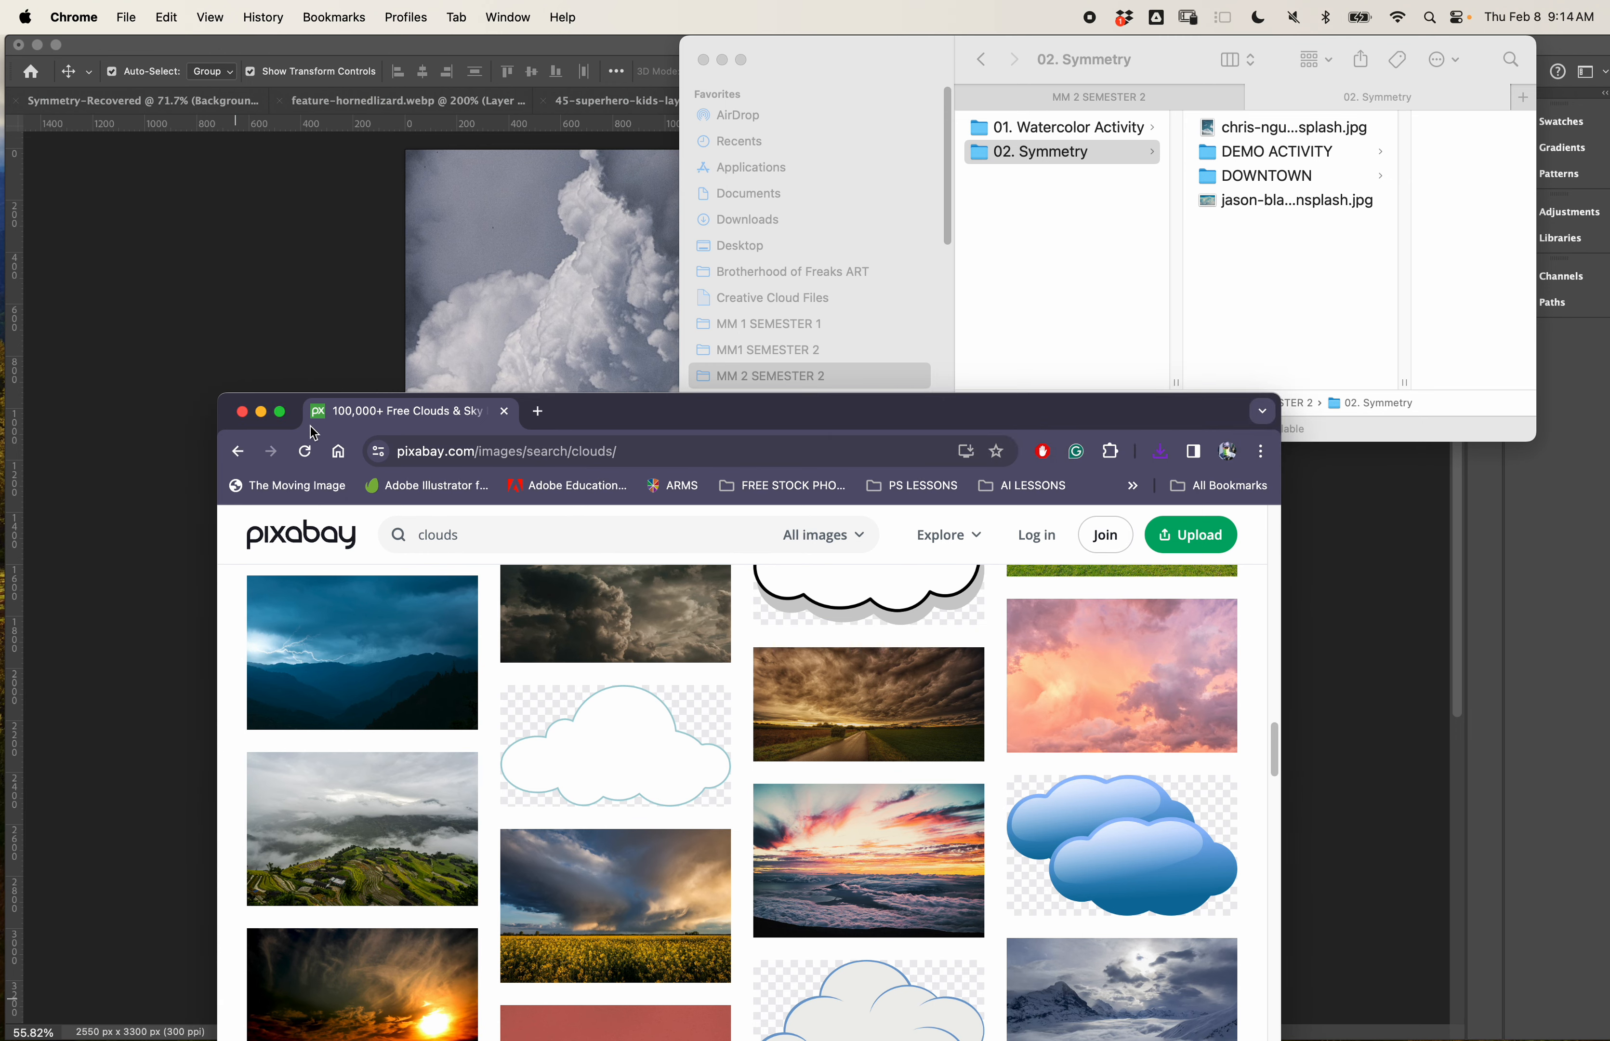
{"action": "left_click", "coordinate": [262, 413]}
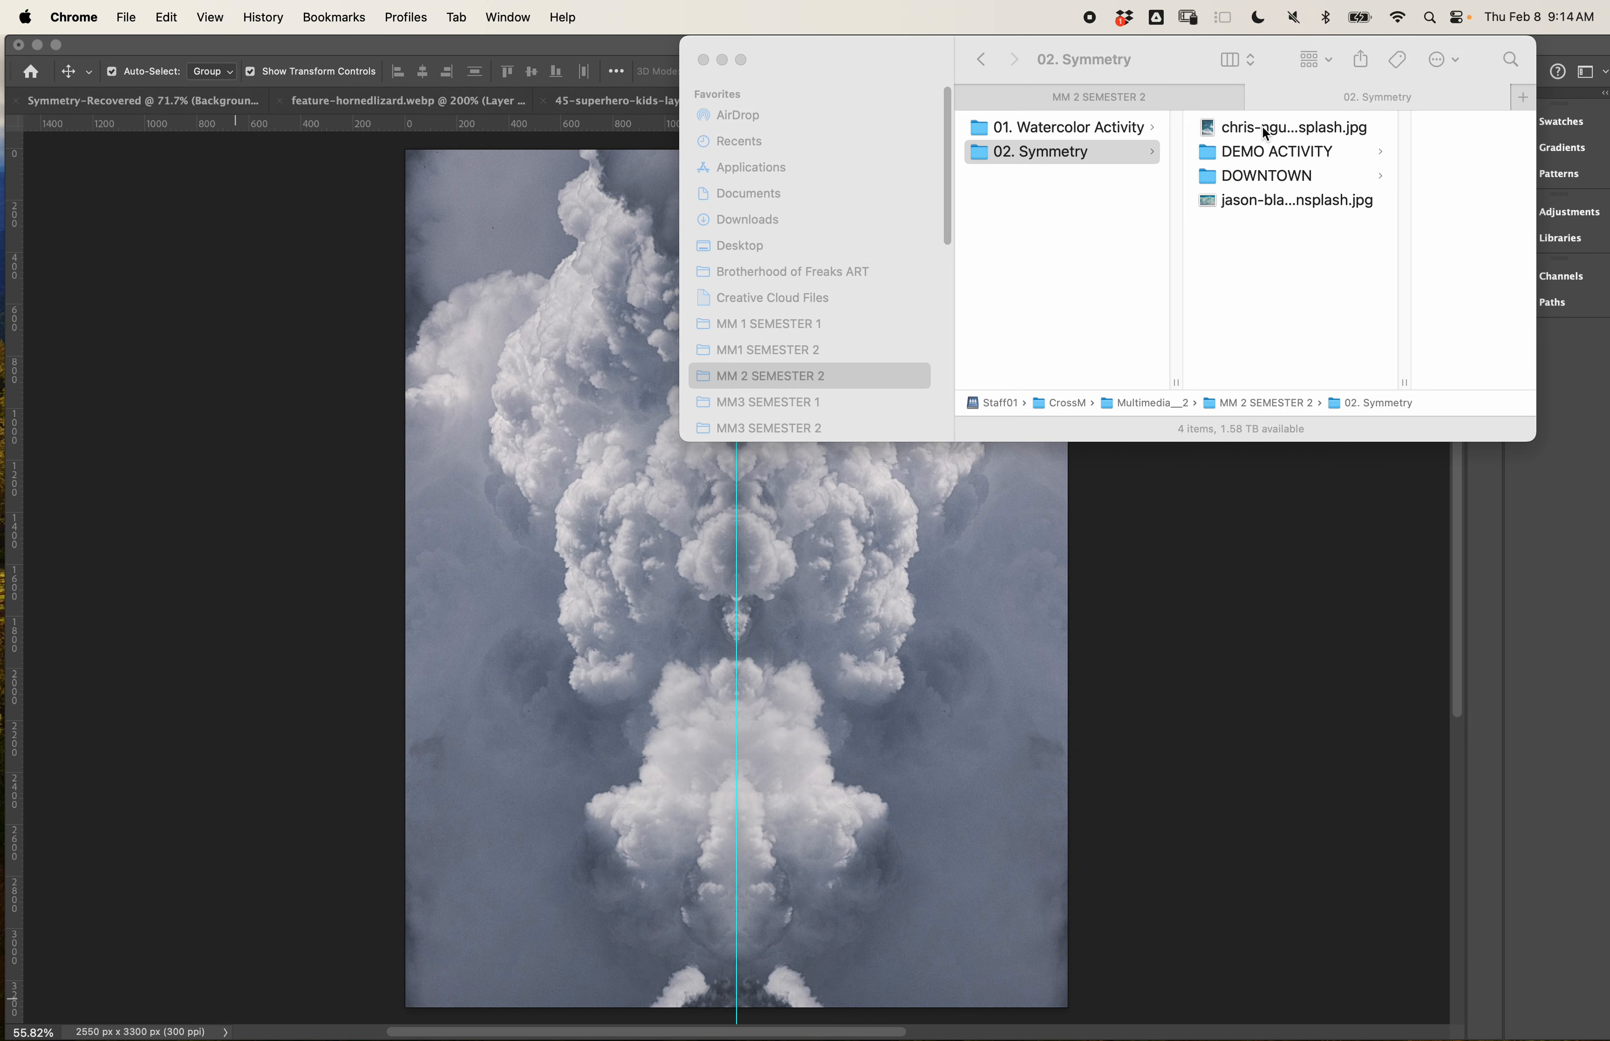
{"action": "left_click_drag", "start_coordinate": [1262, 124], "coordinate": [575, 631]}
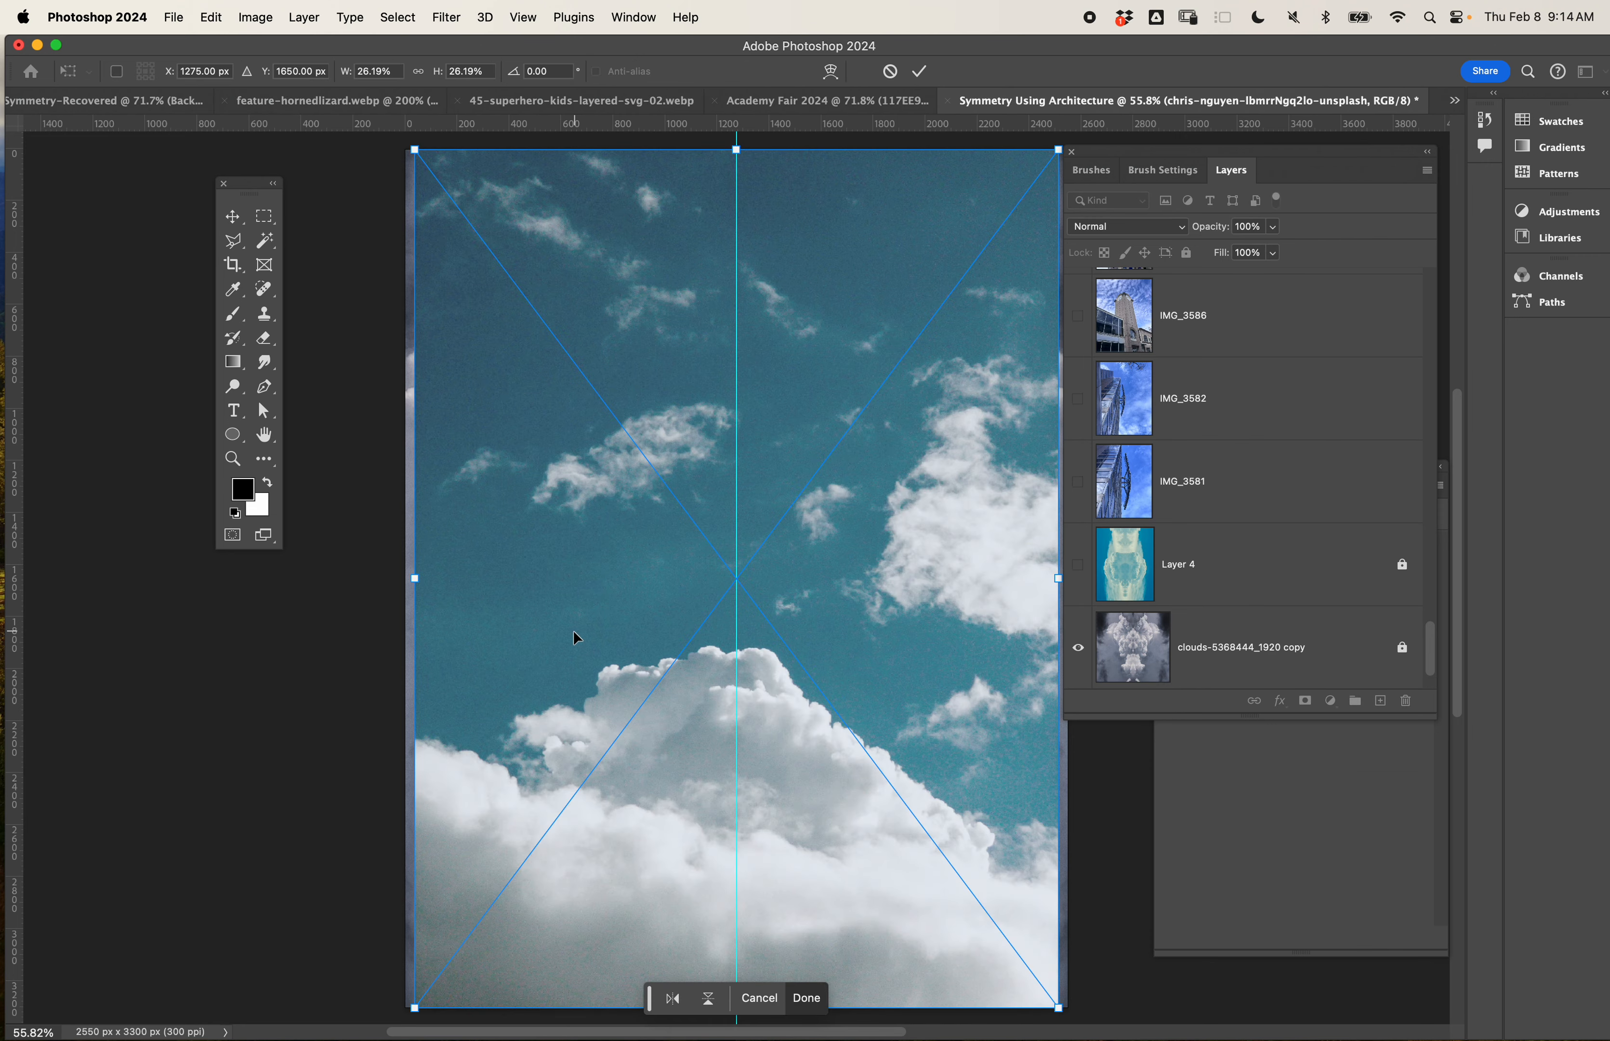
Scale the placed cloud photo to about 27% so it spans the canvas width, and centre it on the vertical guide.
{"action": "left_click_drag", "start_coordinate": [573, 633], "coordinate": [611, 637]}
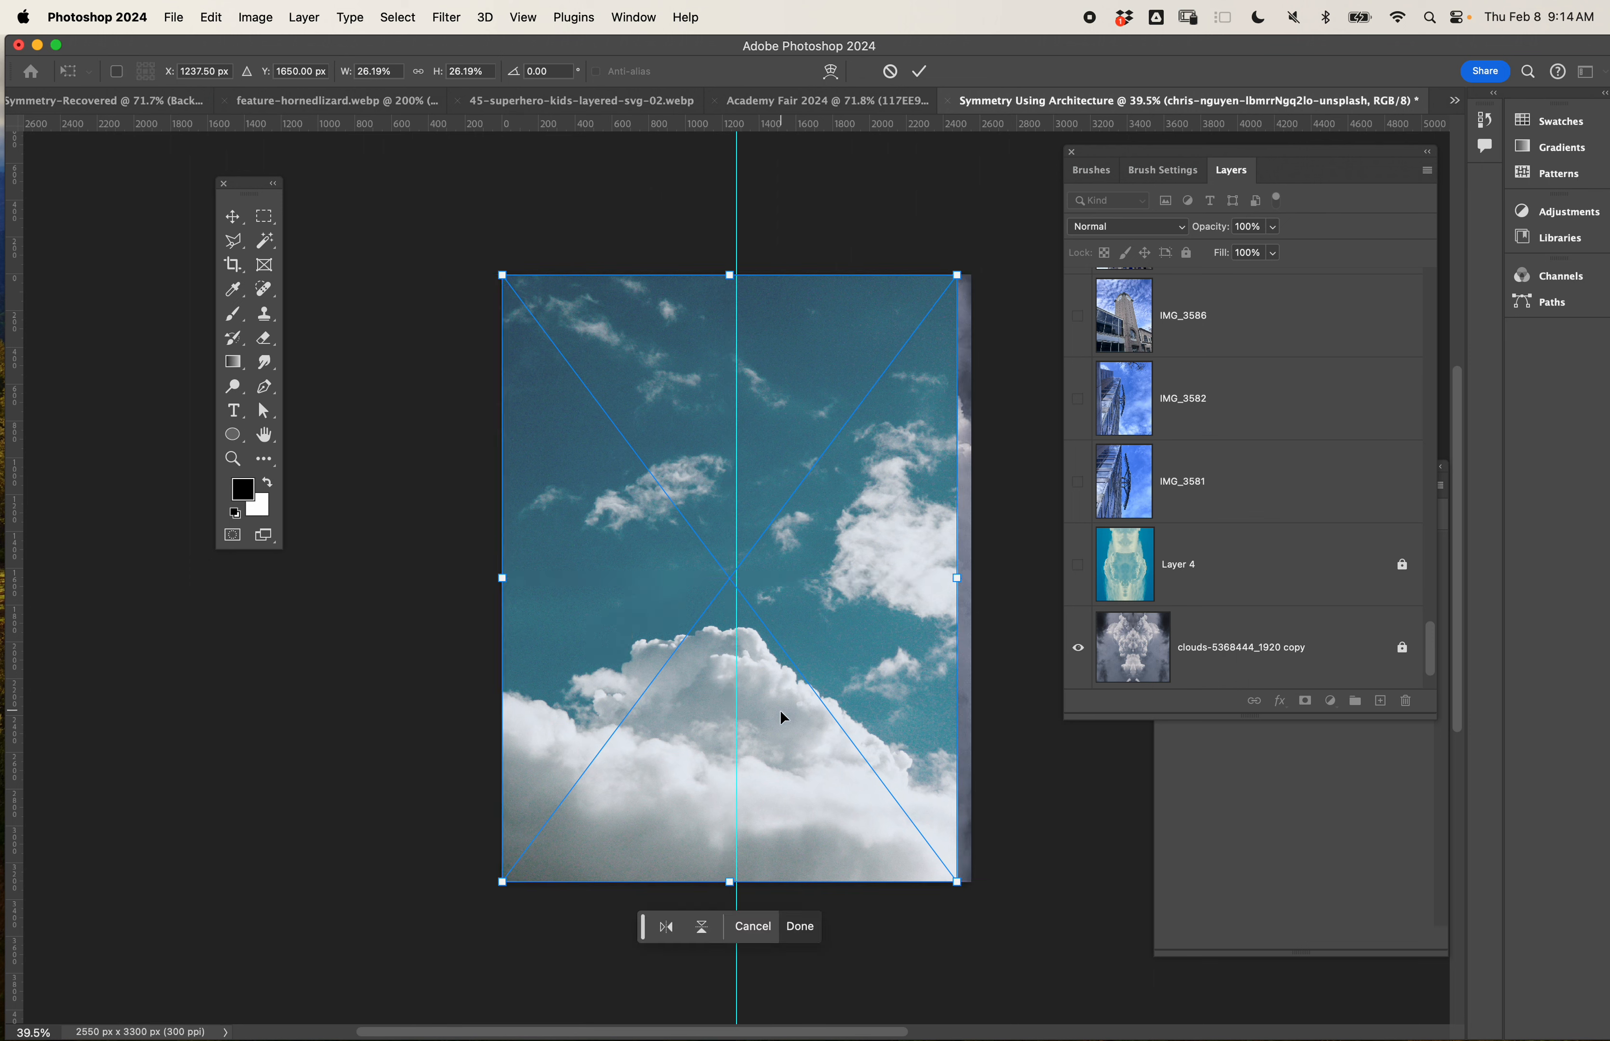
{"action": "left_click_drag", "start_coordinate": [958, 884], "coordinate": [977, 910]}
{"action": "mouse_move", "coordinate": [823, 765]}
{"action": "left_mouse_down"}
{"action": "mouse_move", "coordinate": [814, 694]}
{"action": "mouse_move", "coordinate": [807, 738]}
{"action": "left_mouse_up"}
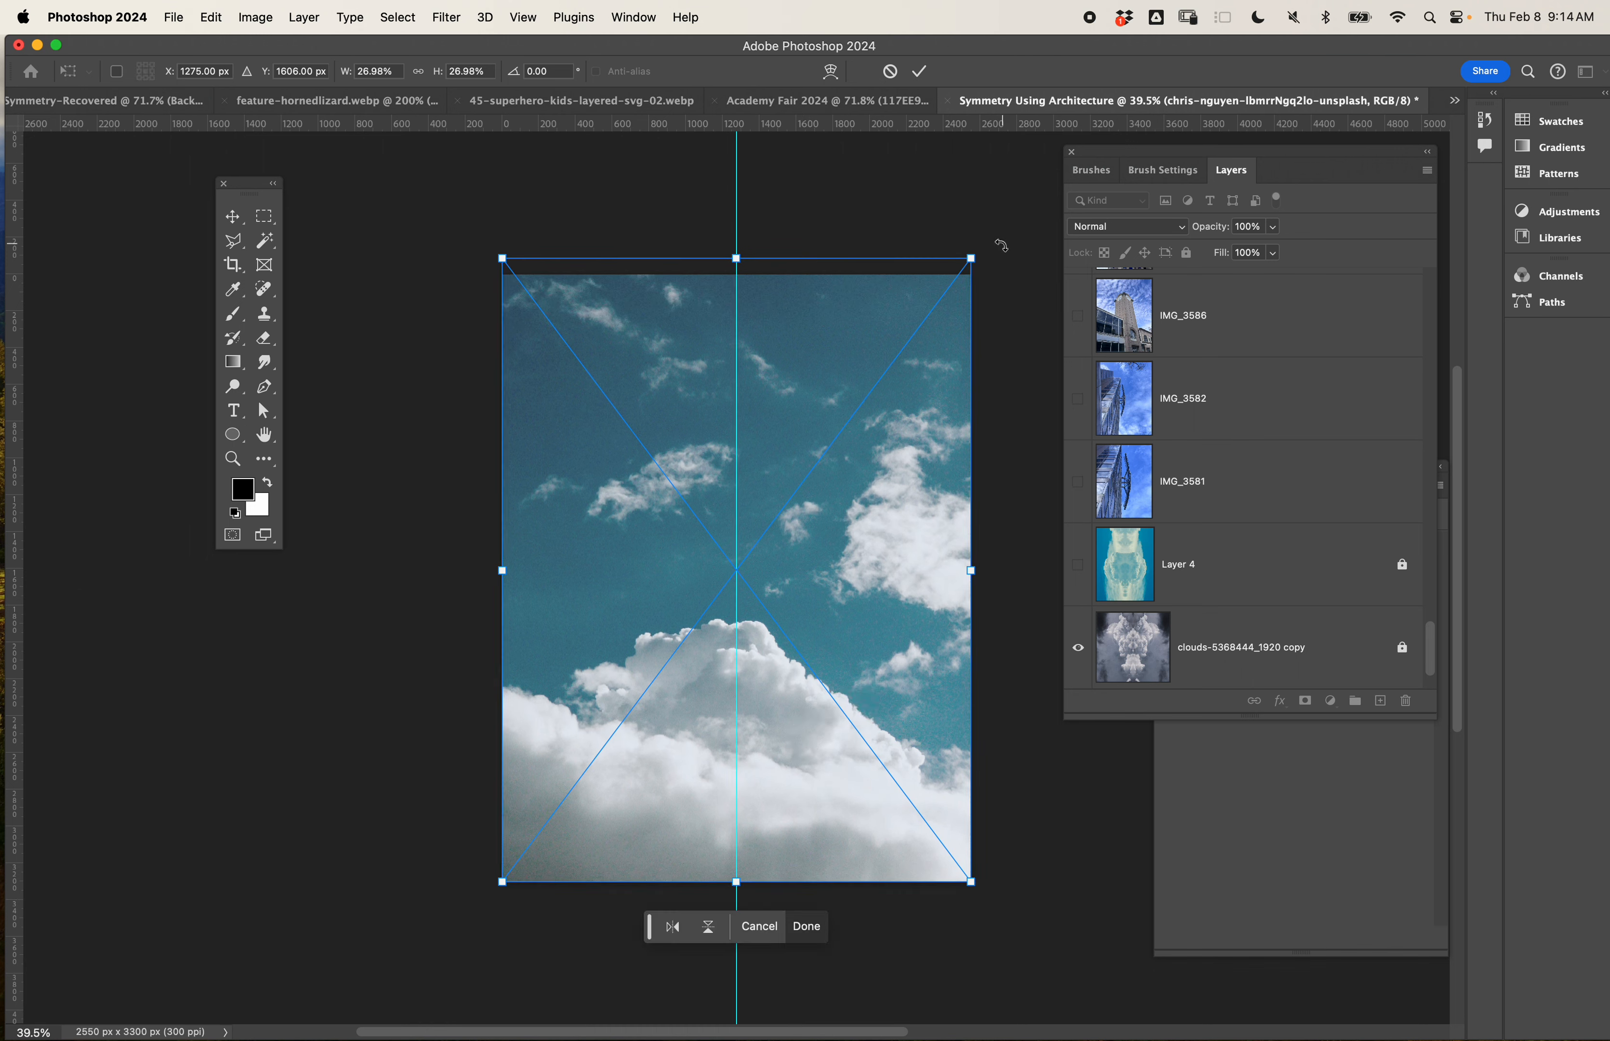
Rotate the cloud photo to -90°, enlarge it to about 37%, and position the cloud bank's edge just beside the centre guide.
{"action": "left_click_drag", "start_coordinate": [998, 247], "coordinate": [572, 438]}
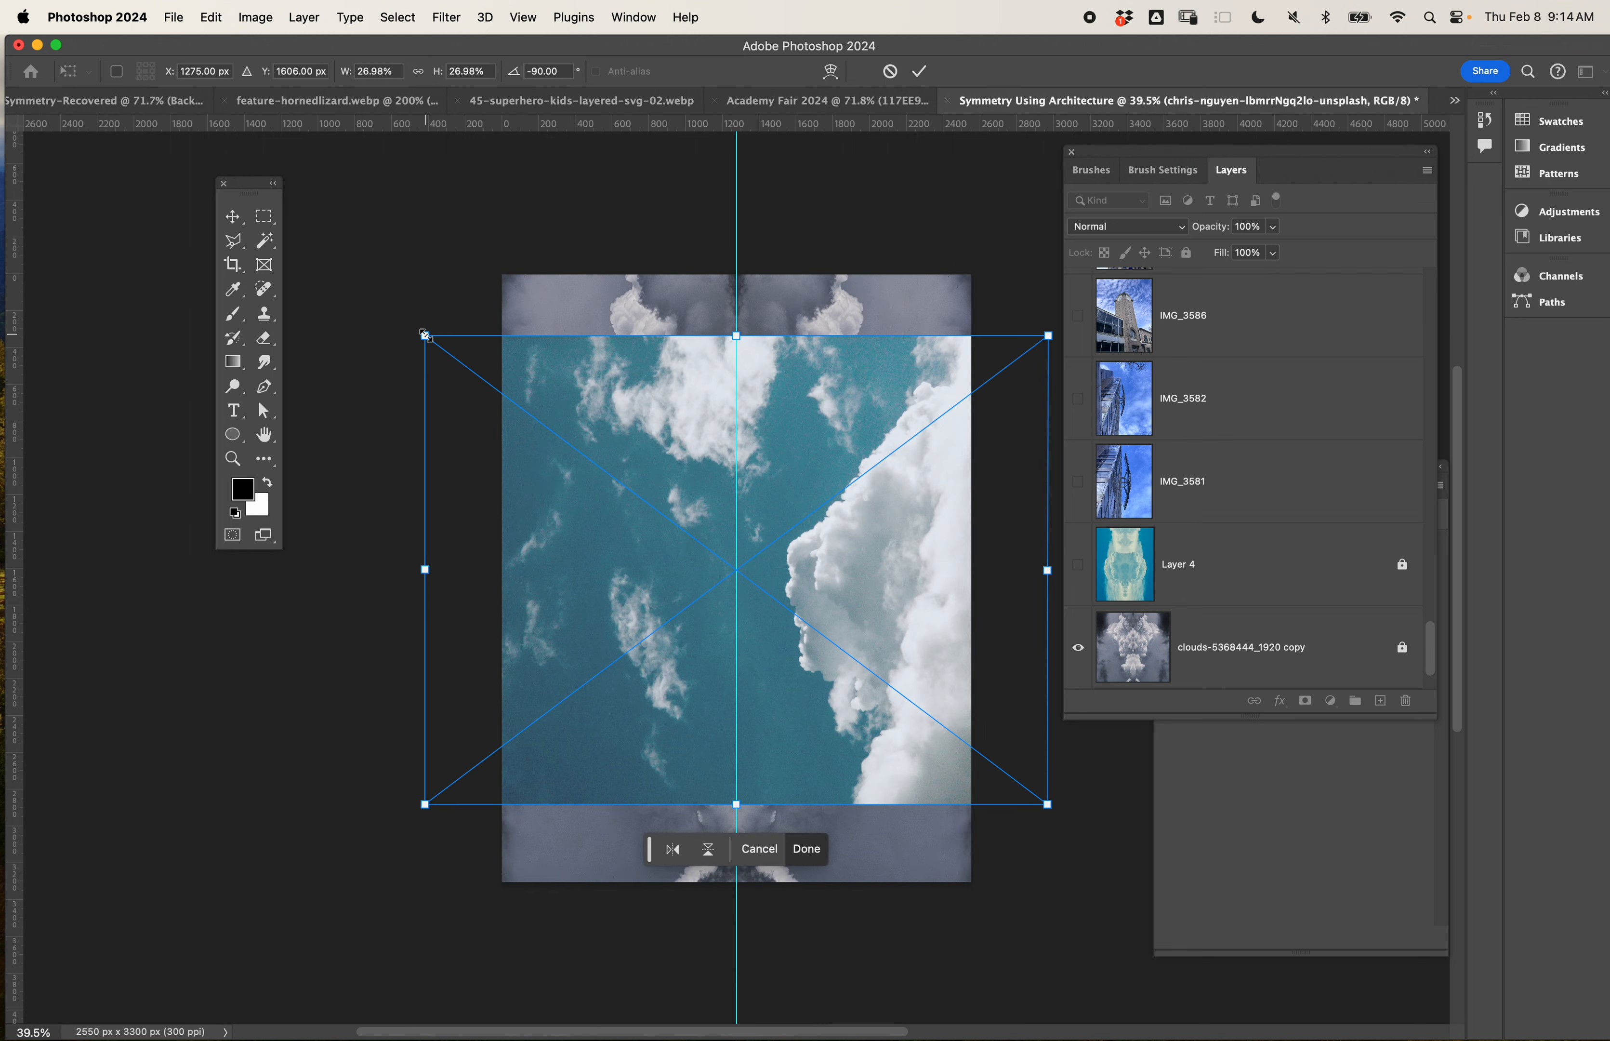
{"action": "left_click_drag", "start_coordinate": [425, 336], "coordinate": [283, 204]}
{"action": "left_click_drag", "start_coordinate": [633, 617], "coordinate": [485, 611]}
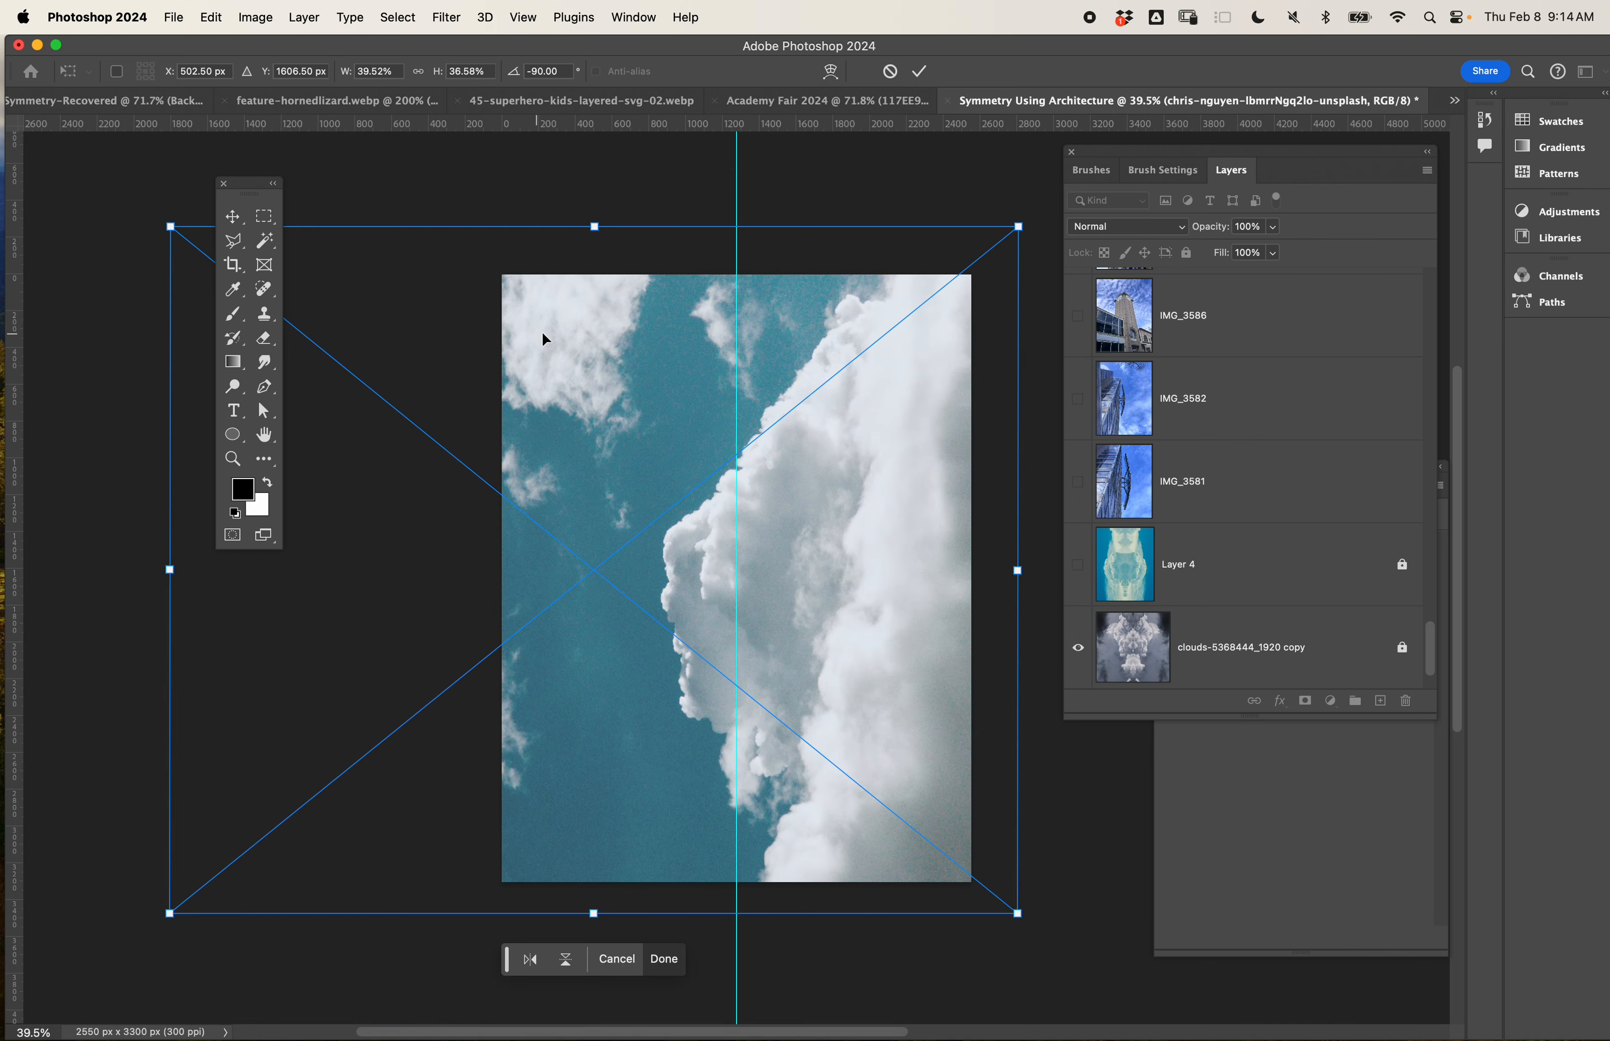
{"action": "left_click_drag", "start_coordinate": [594, 226], "coordinate": [516, 511]}
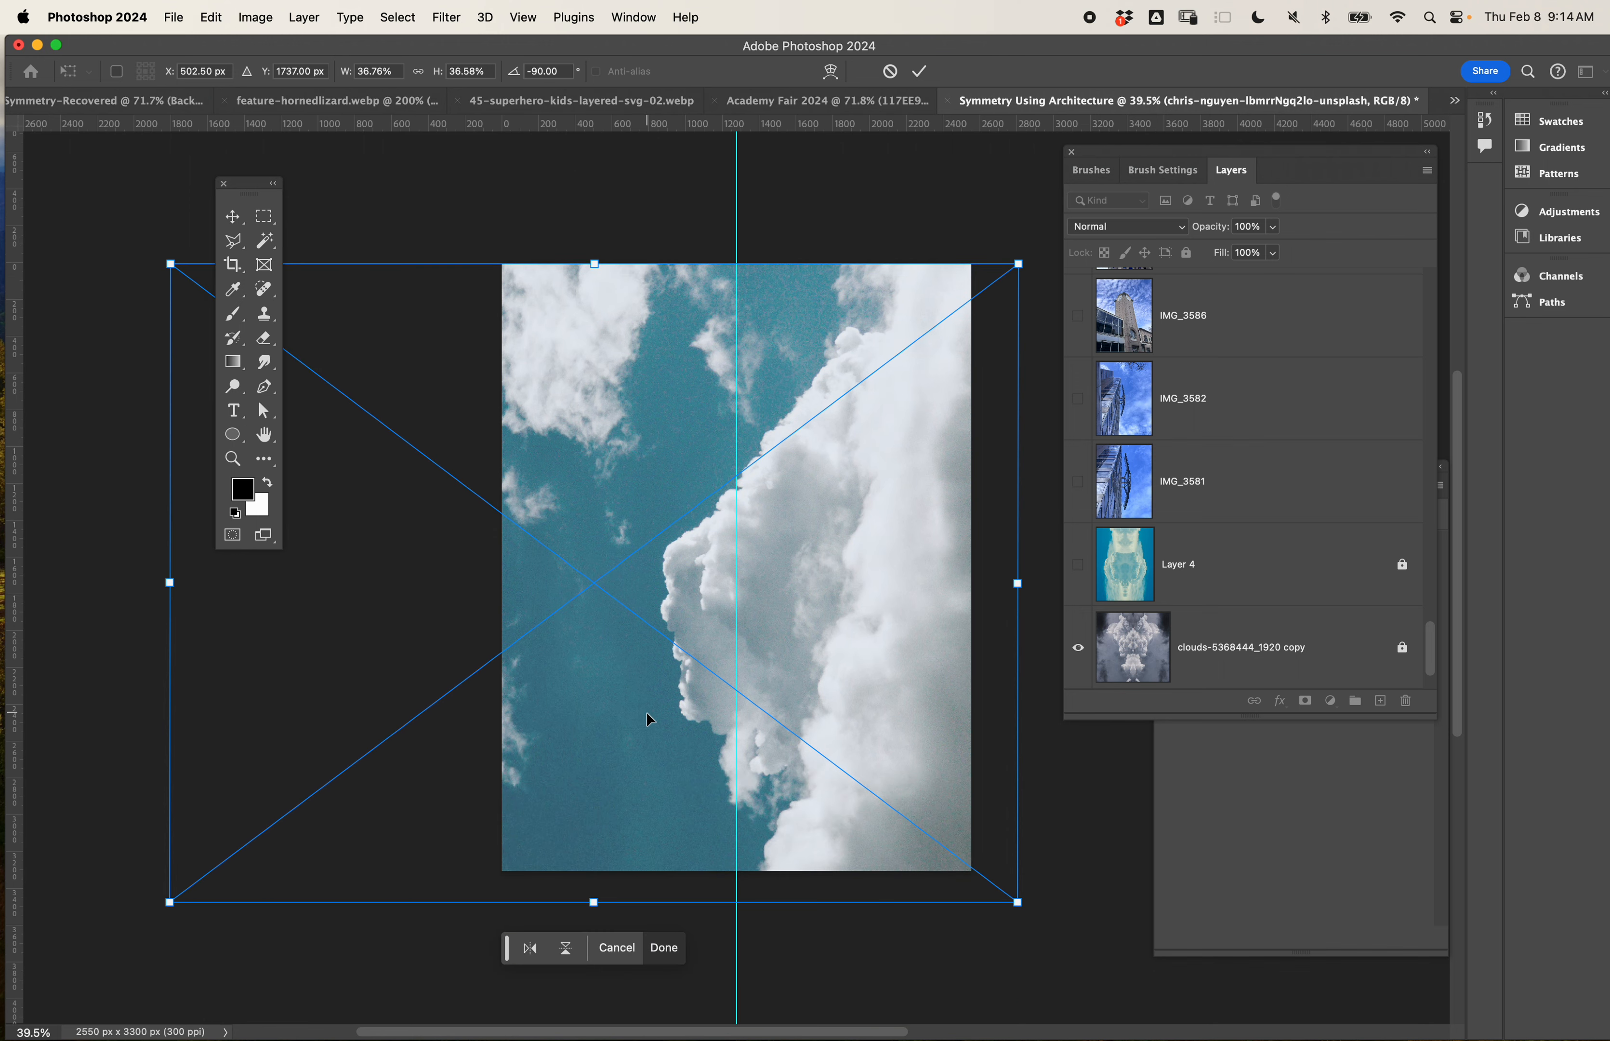
{"action": "left_click_drag", "start_coordinate": [692, 630], "coordinate": [770, 622]}
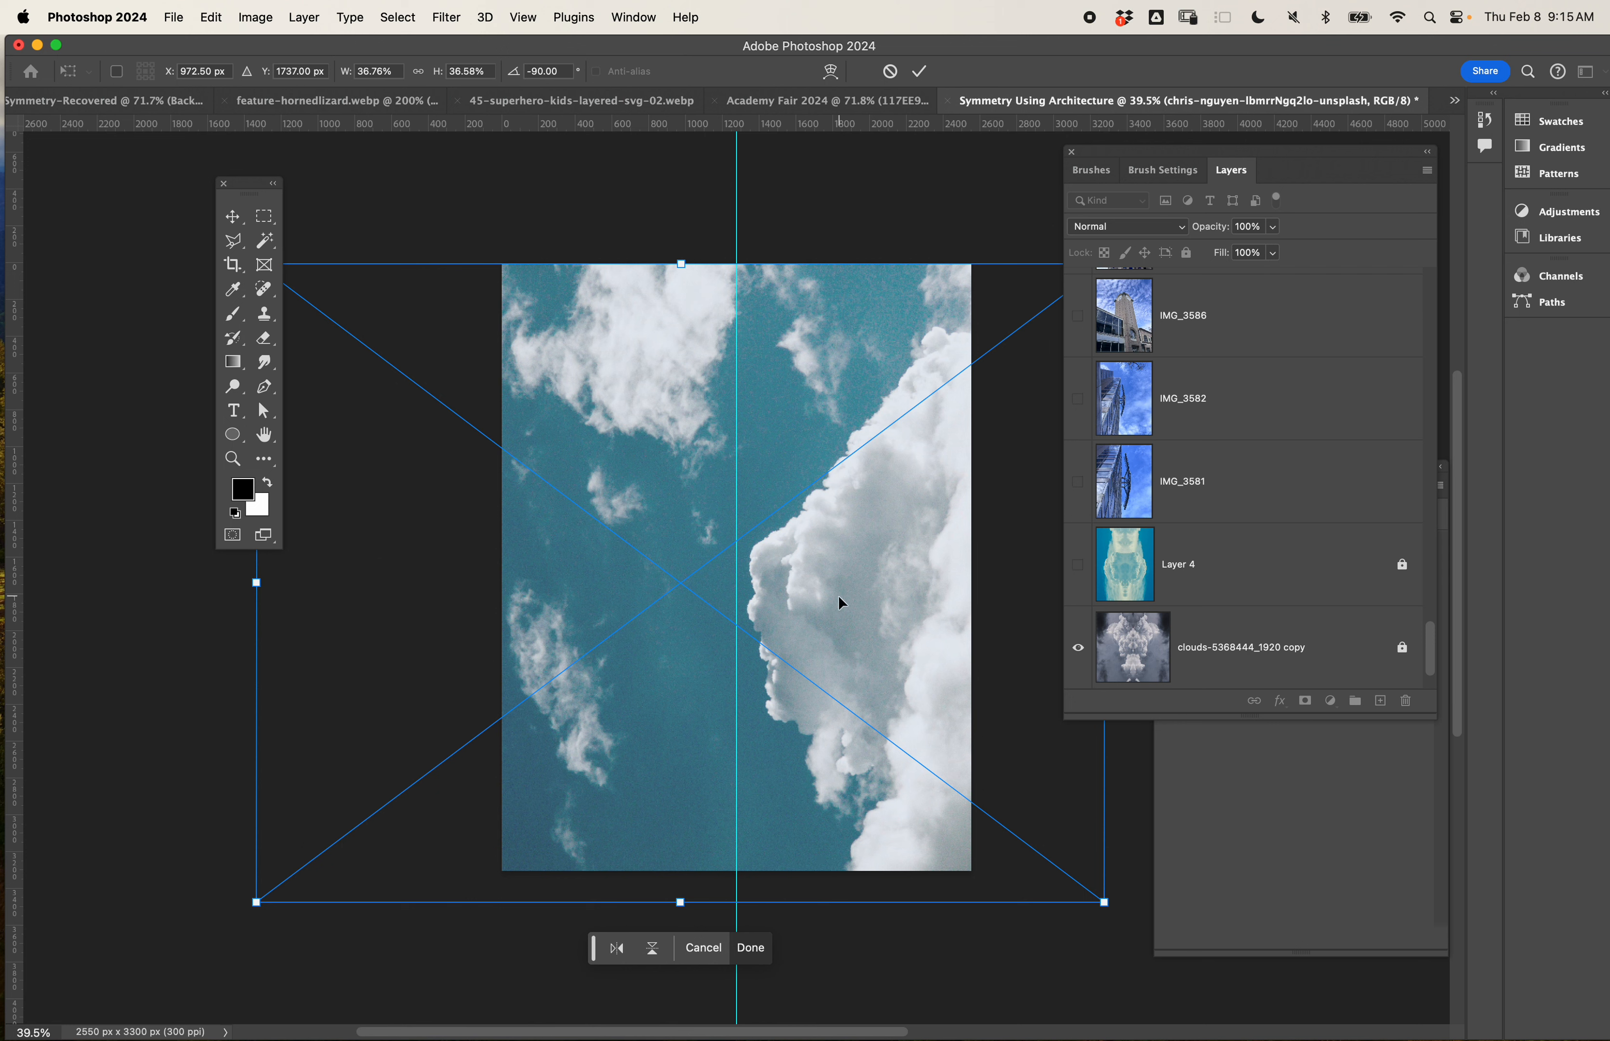
{"action": "key", "text": "Return"}
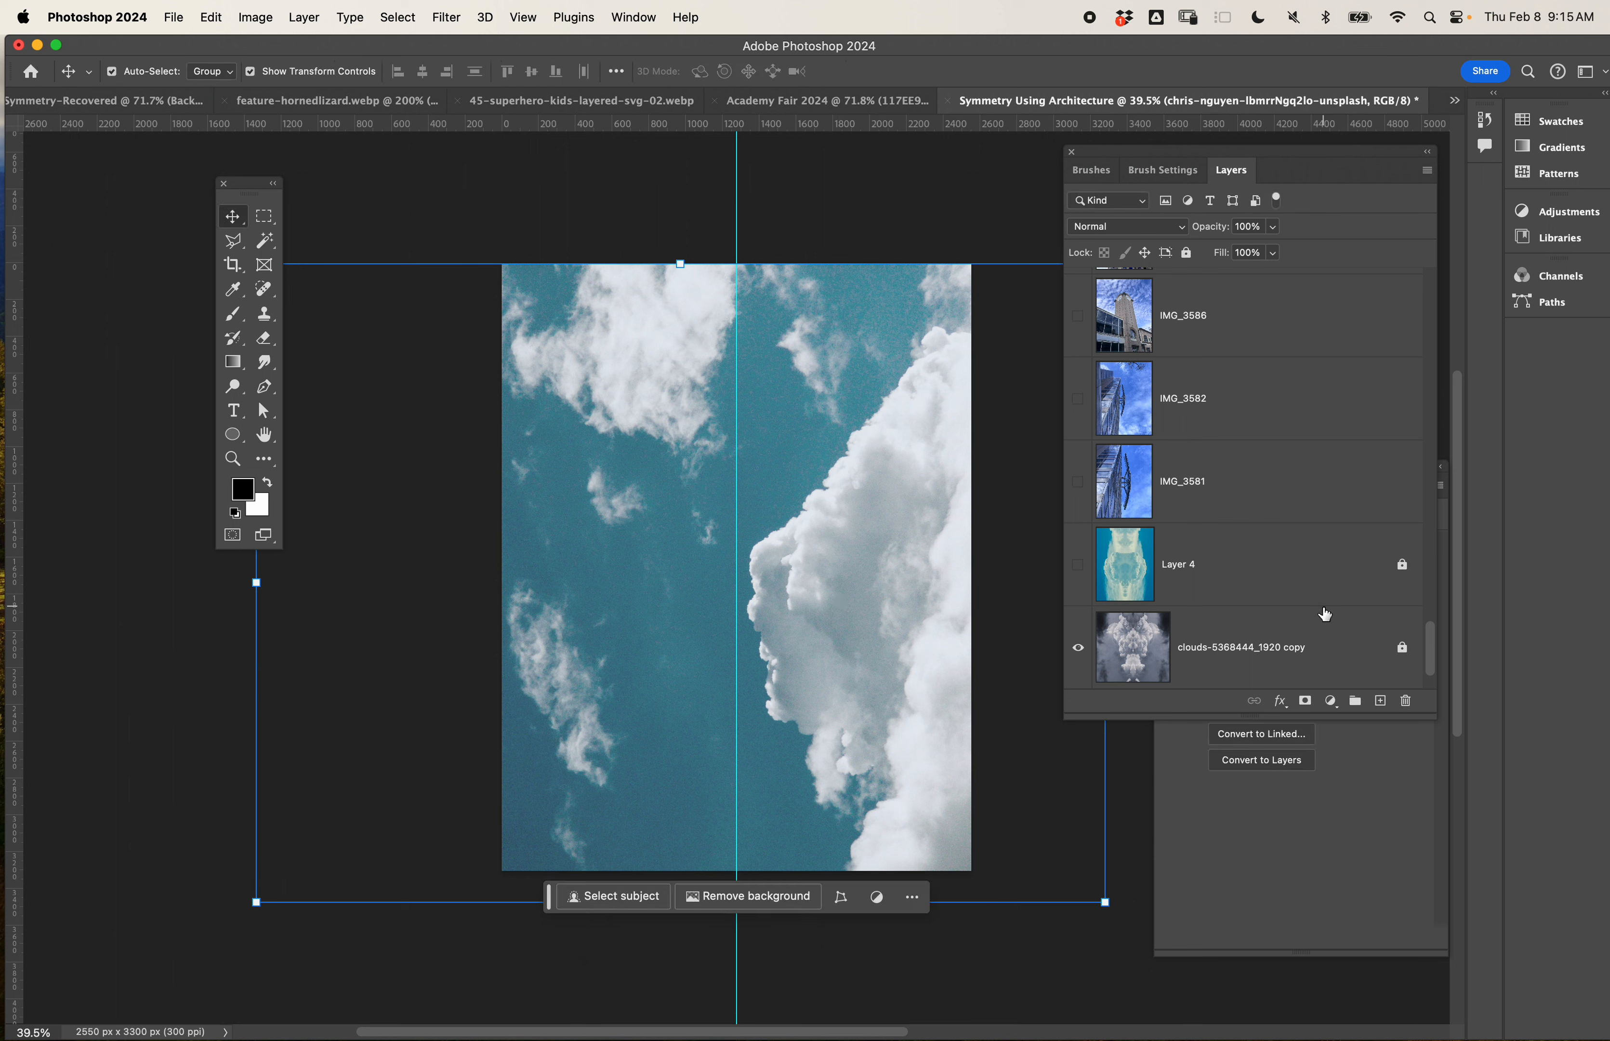
Move the new cloud layer between IMG_3581 and Layer 4, and hide the clouds-5368444_1920 copy layer.
{"action": "scroll", "coordinate": [1326, 613], "scroll_direction": "up", "scroll_amount": 10}
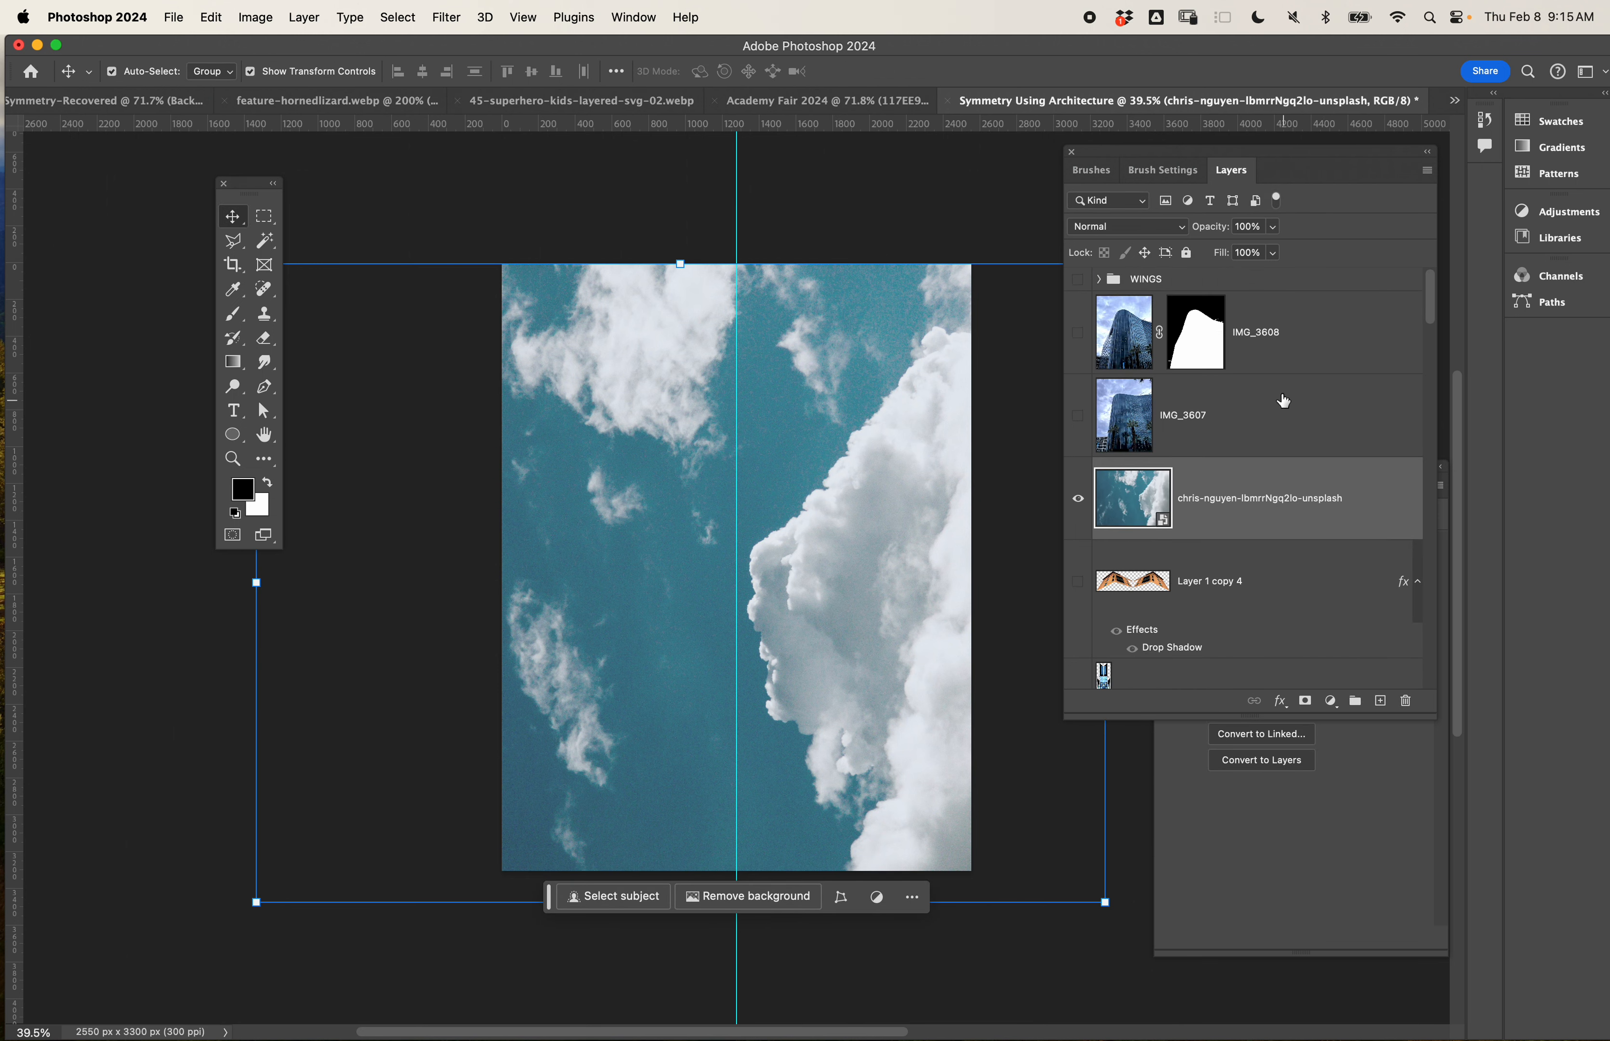
{"action": "left_click_drag", "start_coordinate": [1285, 466], "coordinate": [1206, 462]}
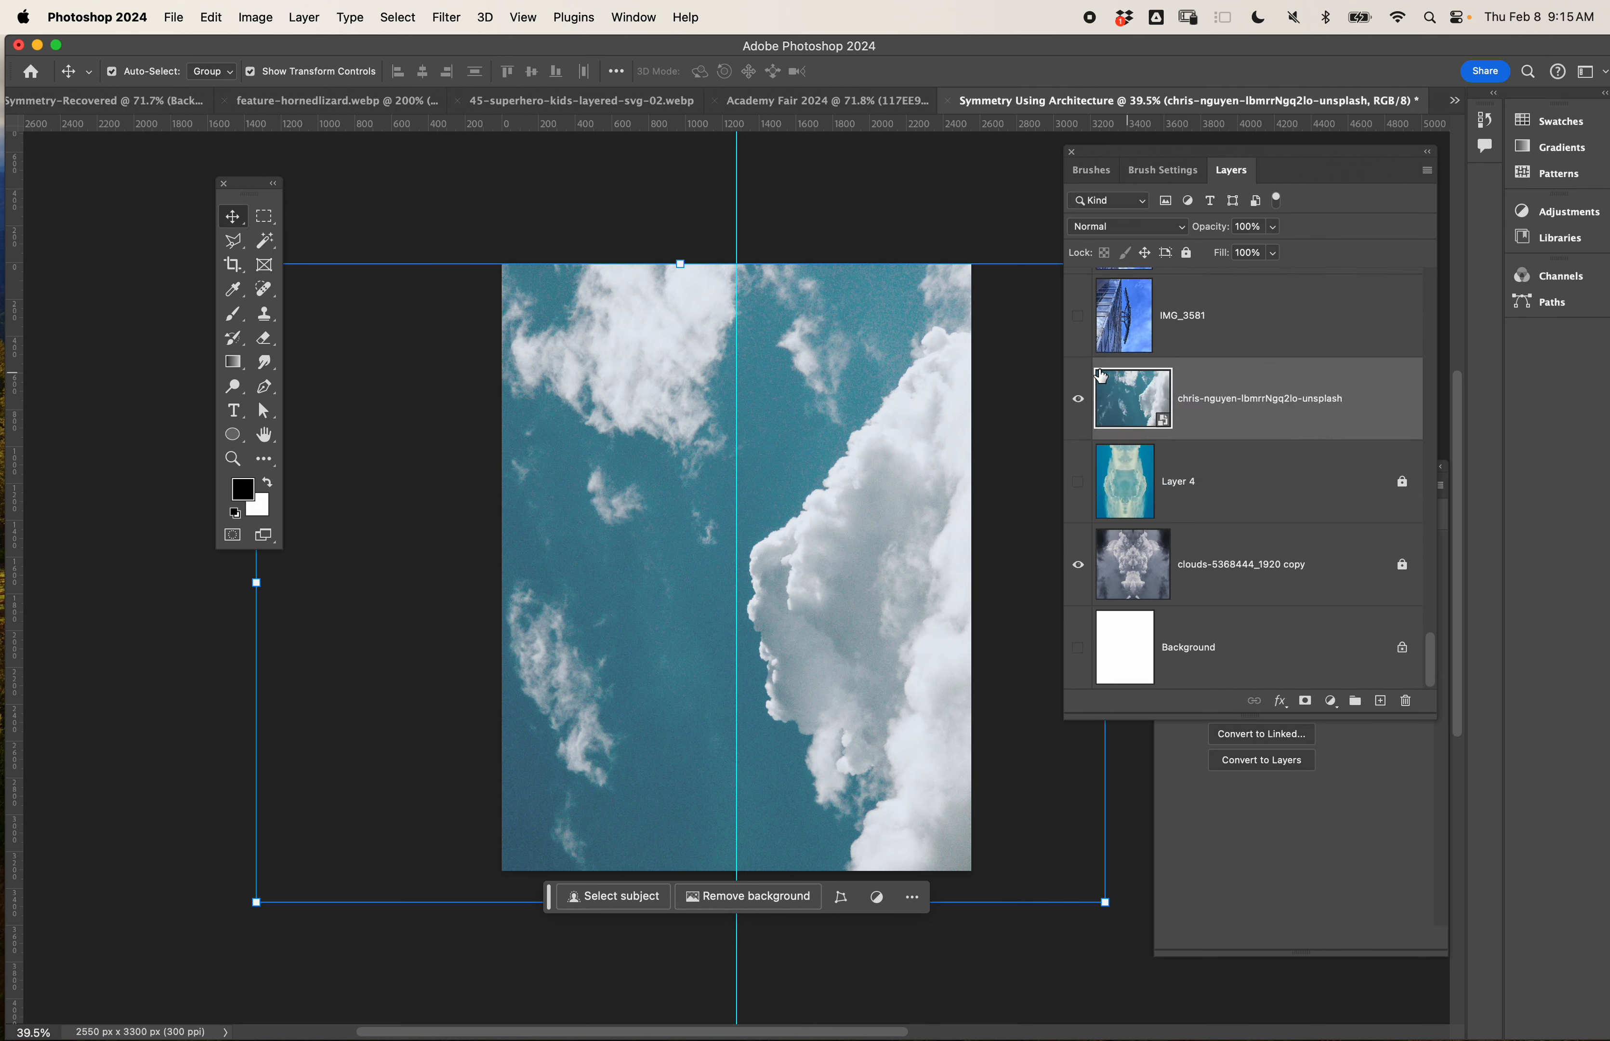
{"action": "left_click", "coordinate": [1076, 567]}
Select the half of the canvas to the right of the centre guide with the Rectangular Marquee Tool and copy it to a new layer.
{"action": "left_click", "coordinate": [264, 217]}
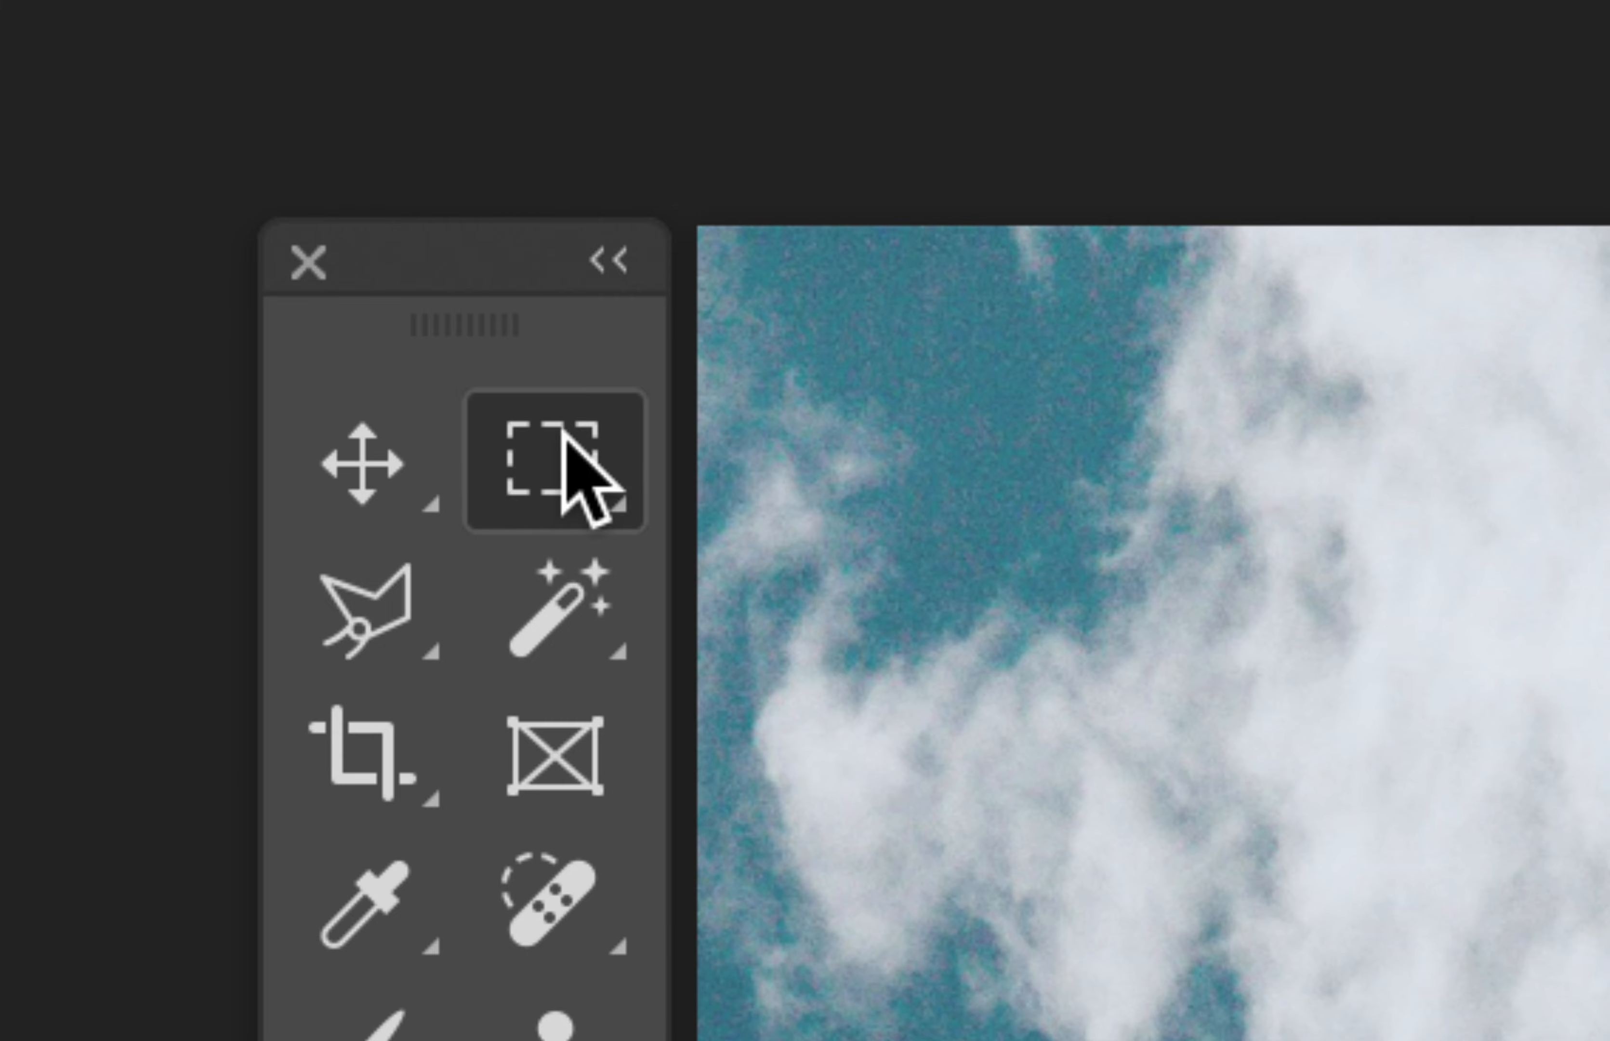
{"action": "right_click", "coordinate": [575, 474]}
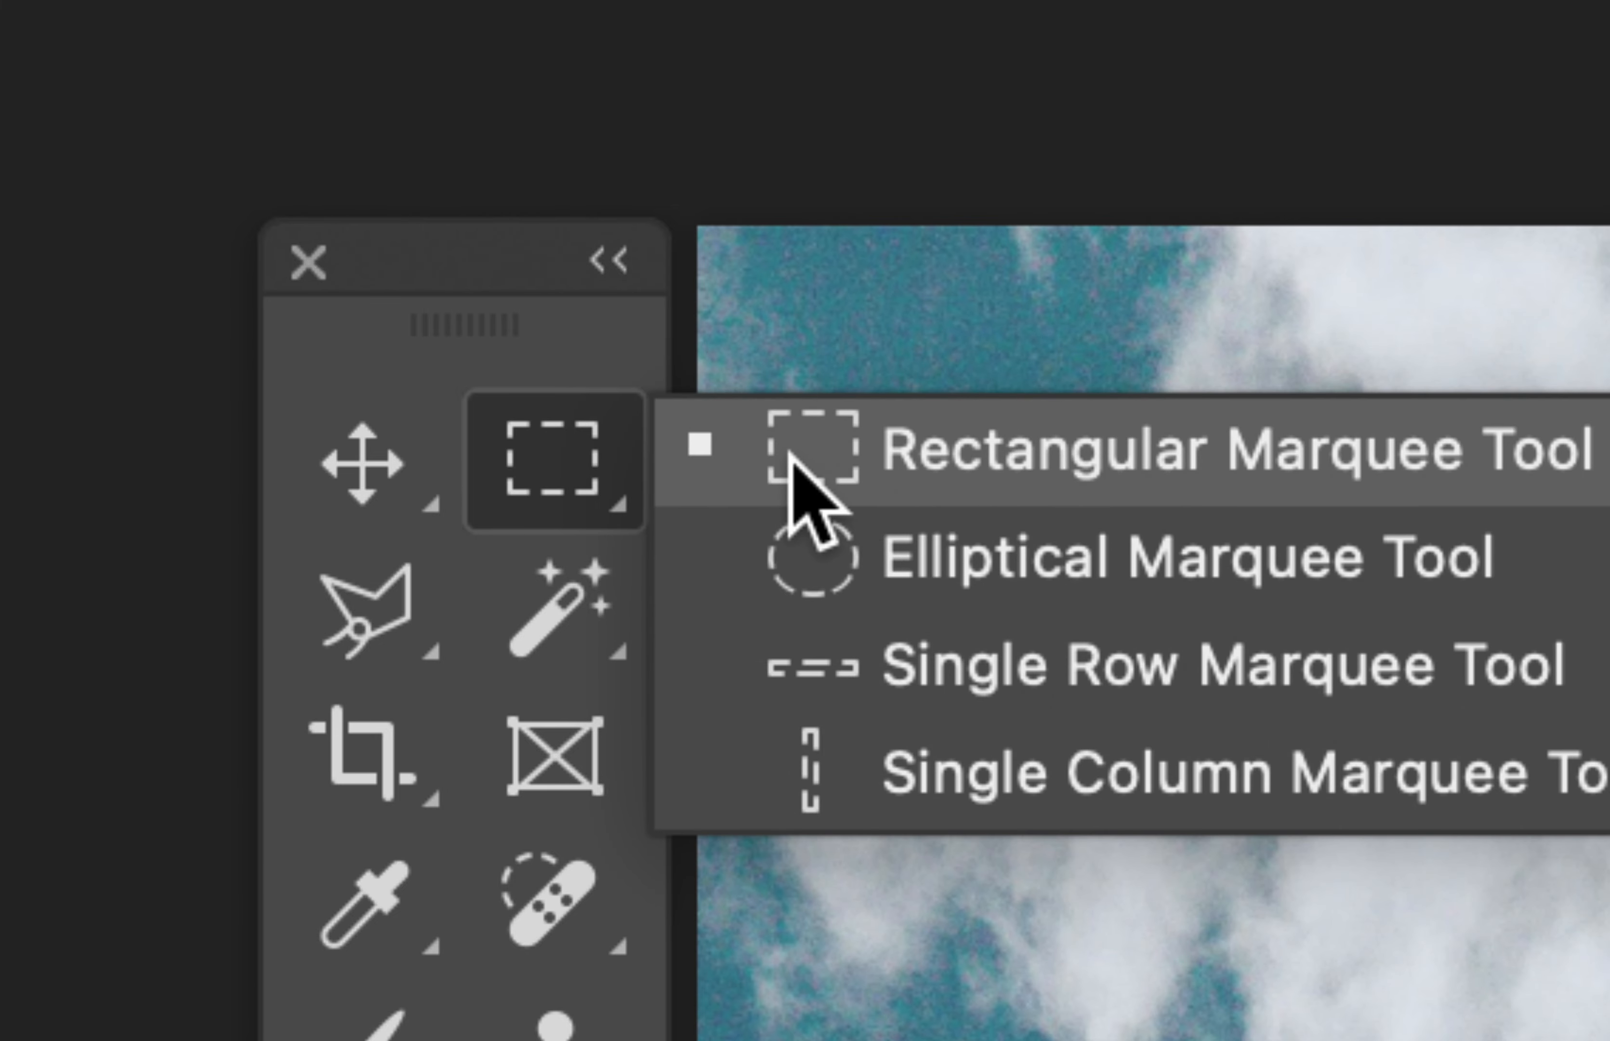
{"action": "left_click", "coordinate": [889, 479]}
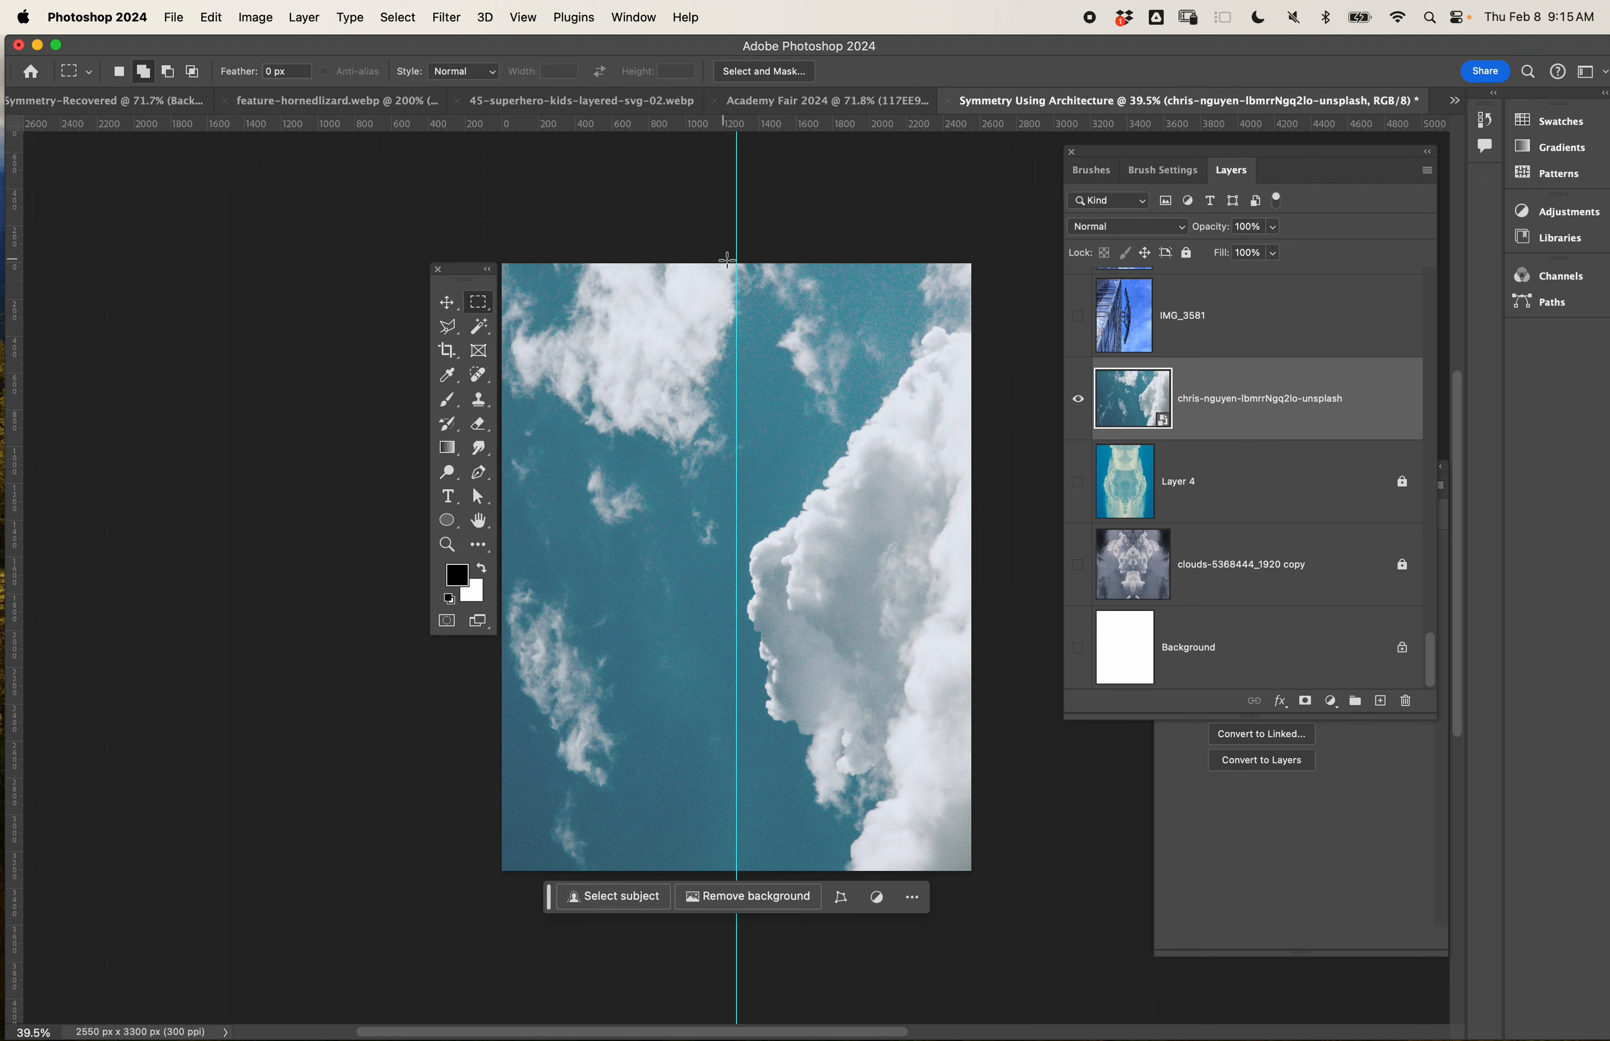
{"action": "left_click_drag", "start_coordinate": [737, 263], "coordinate": [991, 896]}
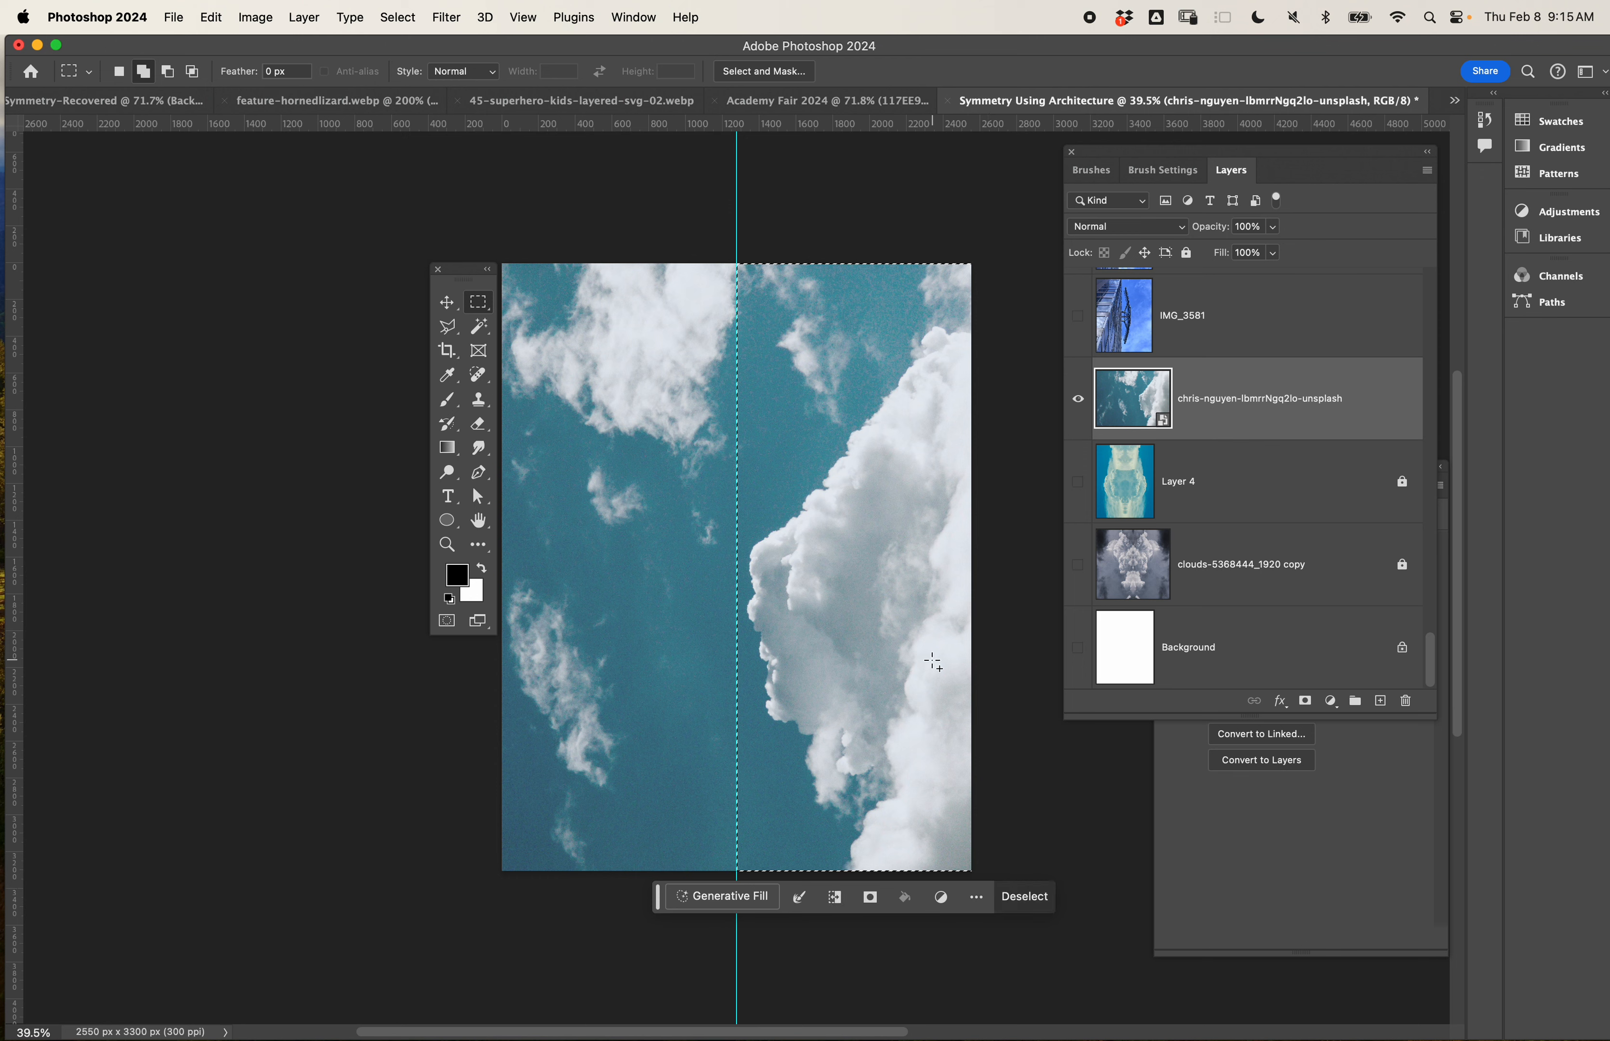
{"action": "key", "text": "super+j"}
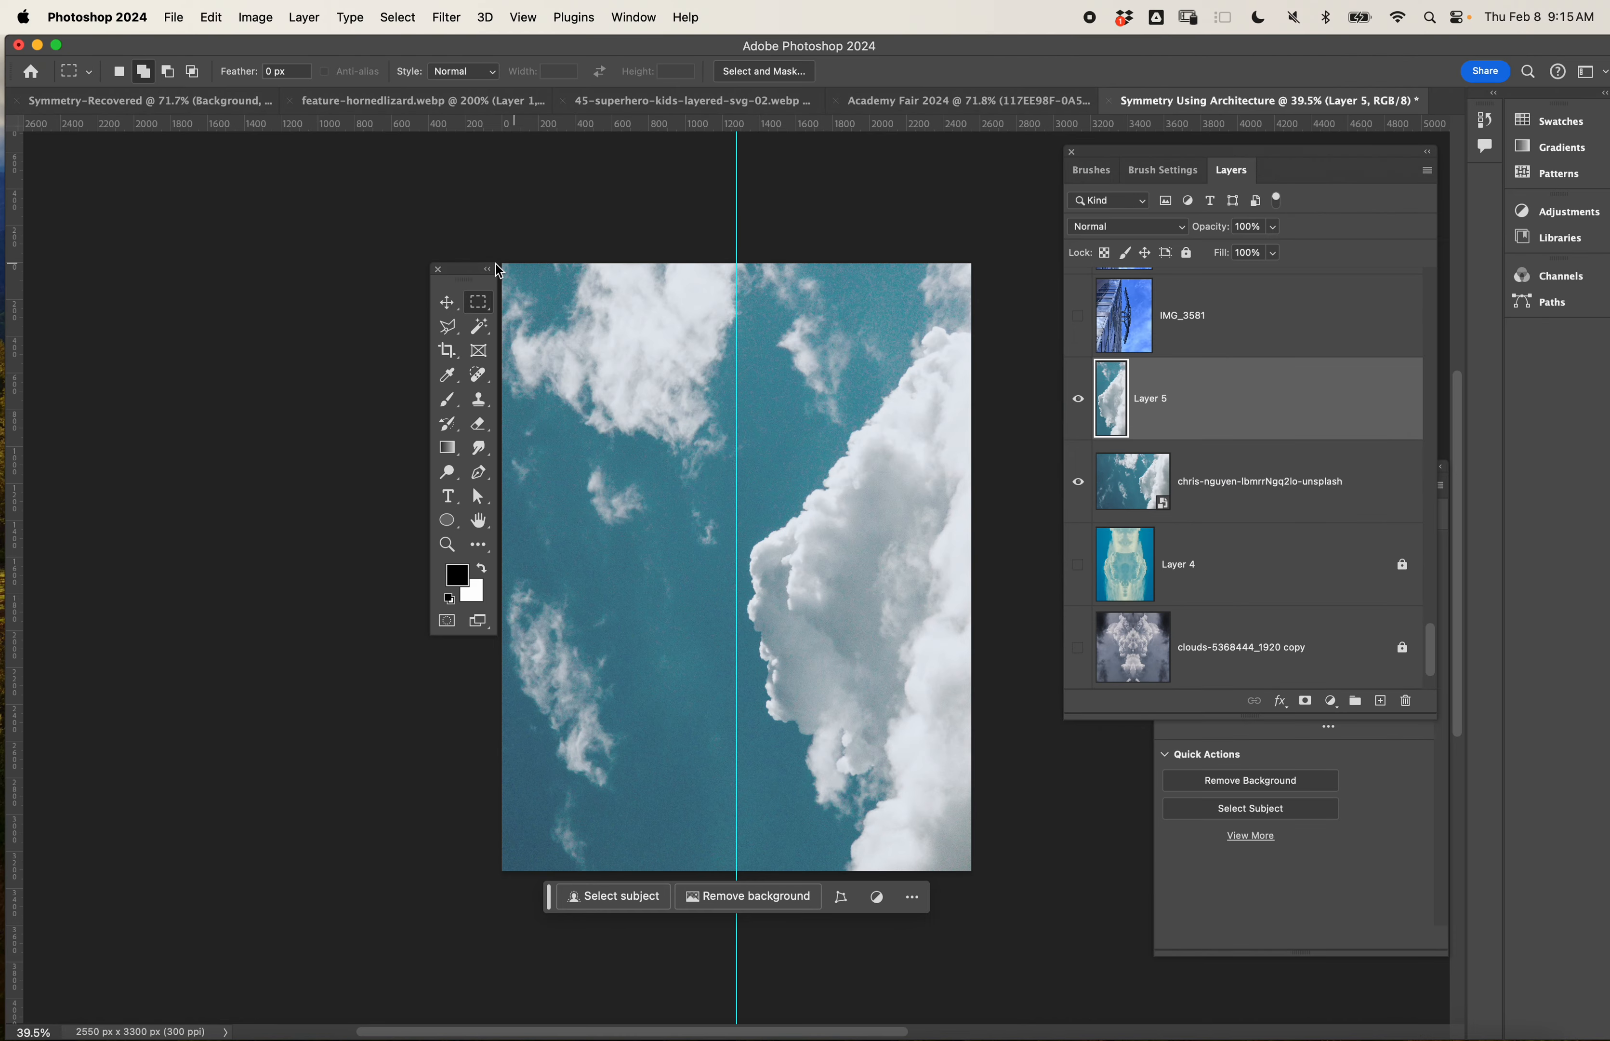
Flip the copied cloud half horizontally and move it onto the left half of the canvas, meeting the original at the guide.
{"action": "left_click", "coordinate": [449, 306]}
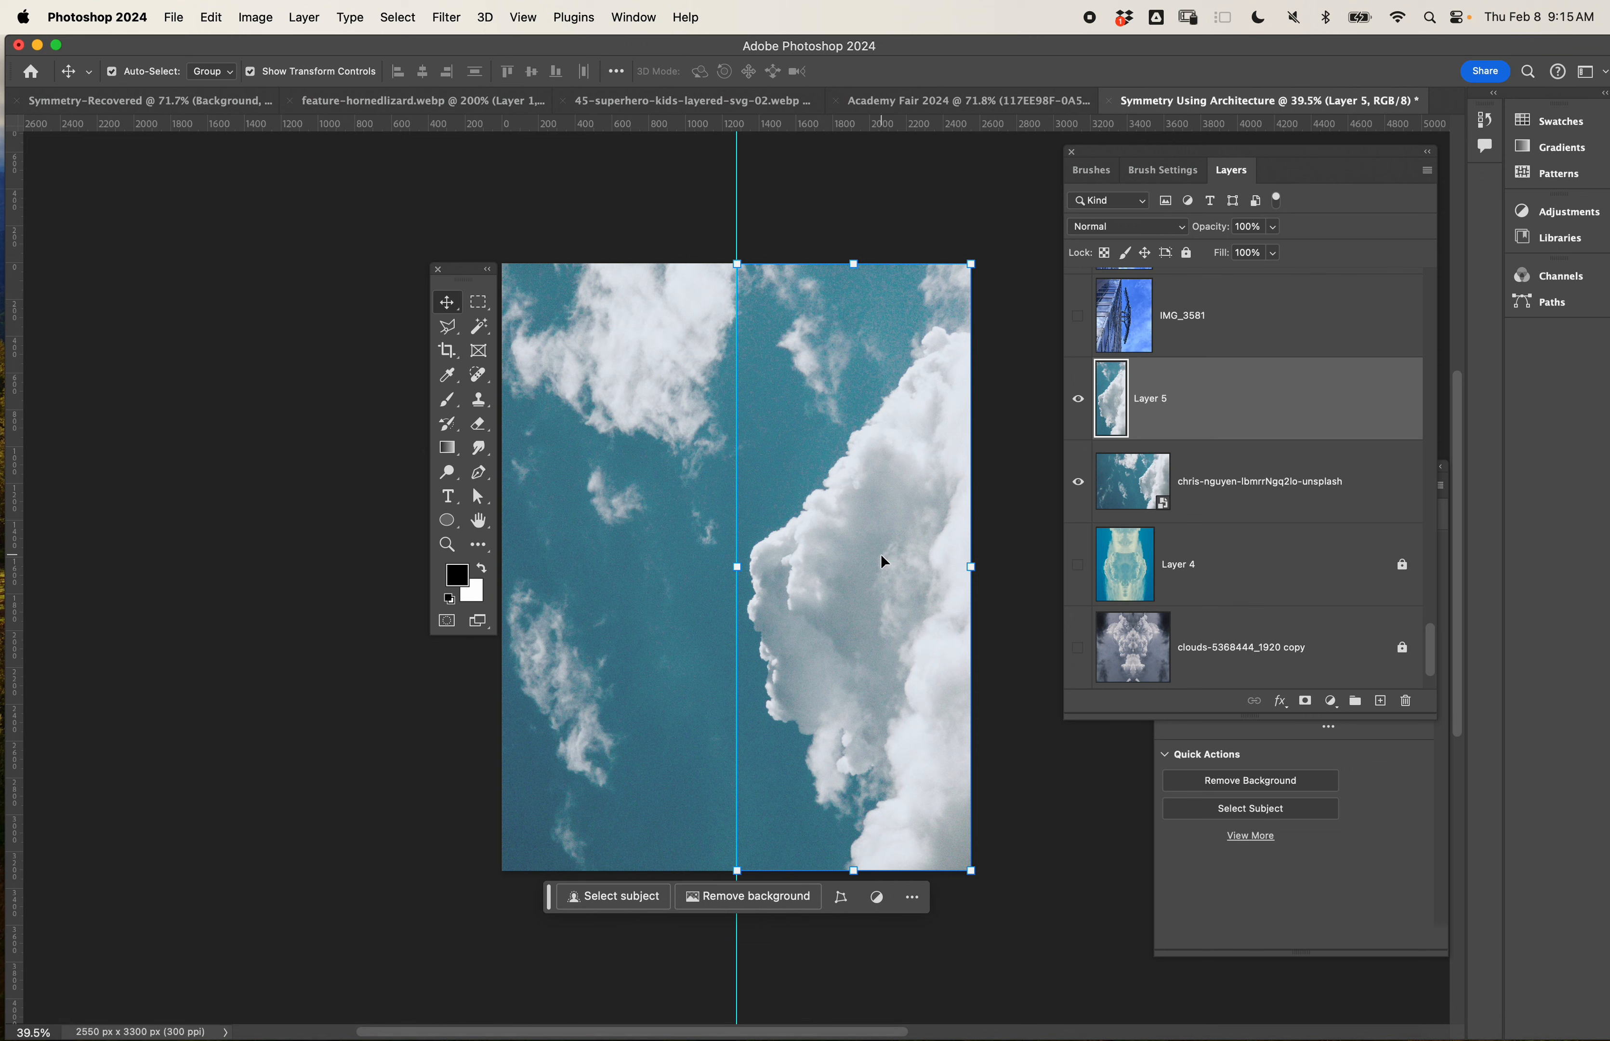
{"action": "key", "text": "super+t"}
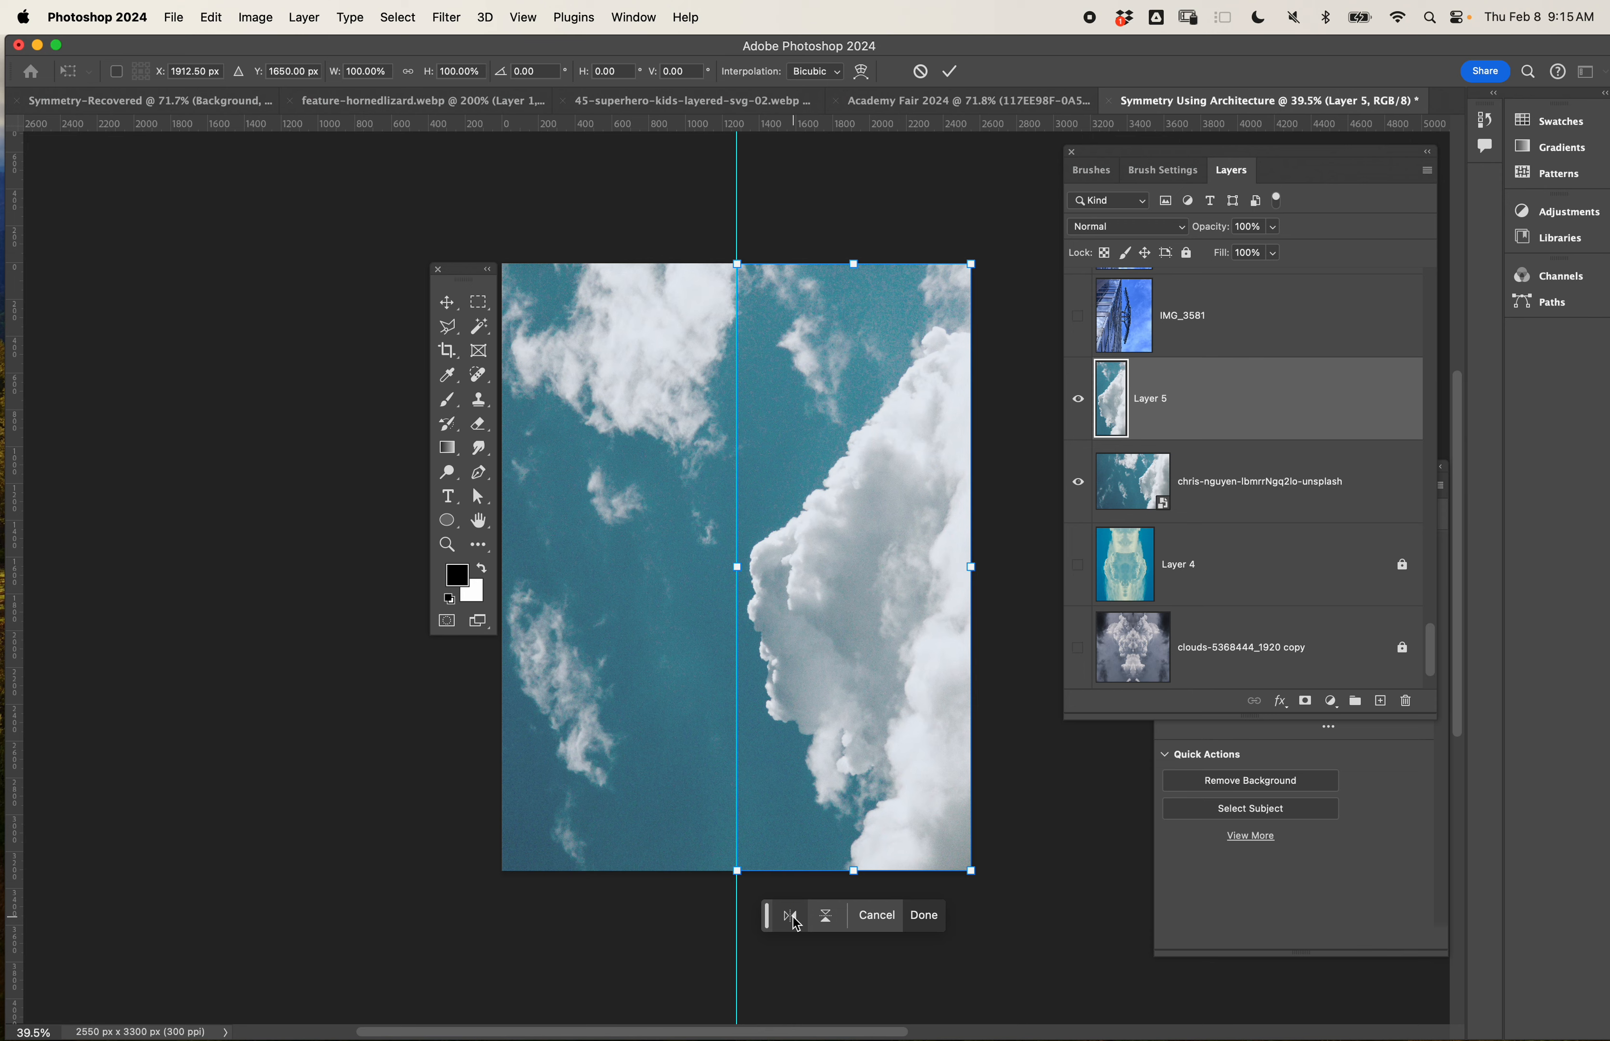
{"action": "left_click", "coordinate": [795, 920]}
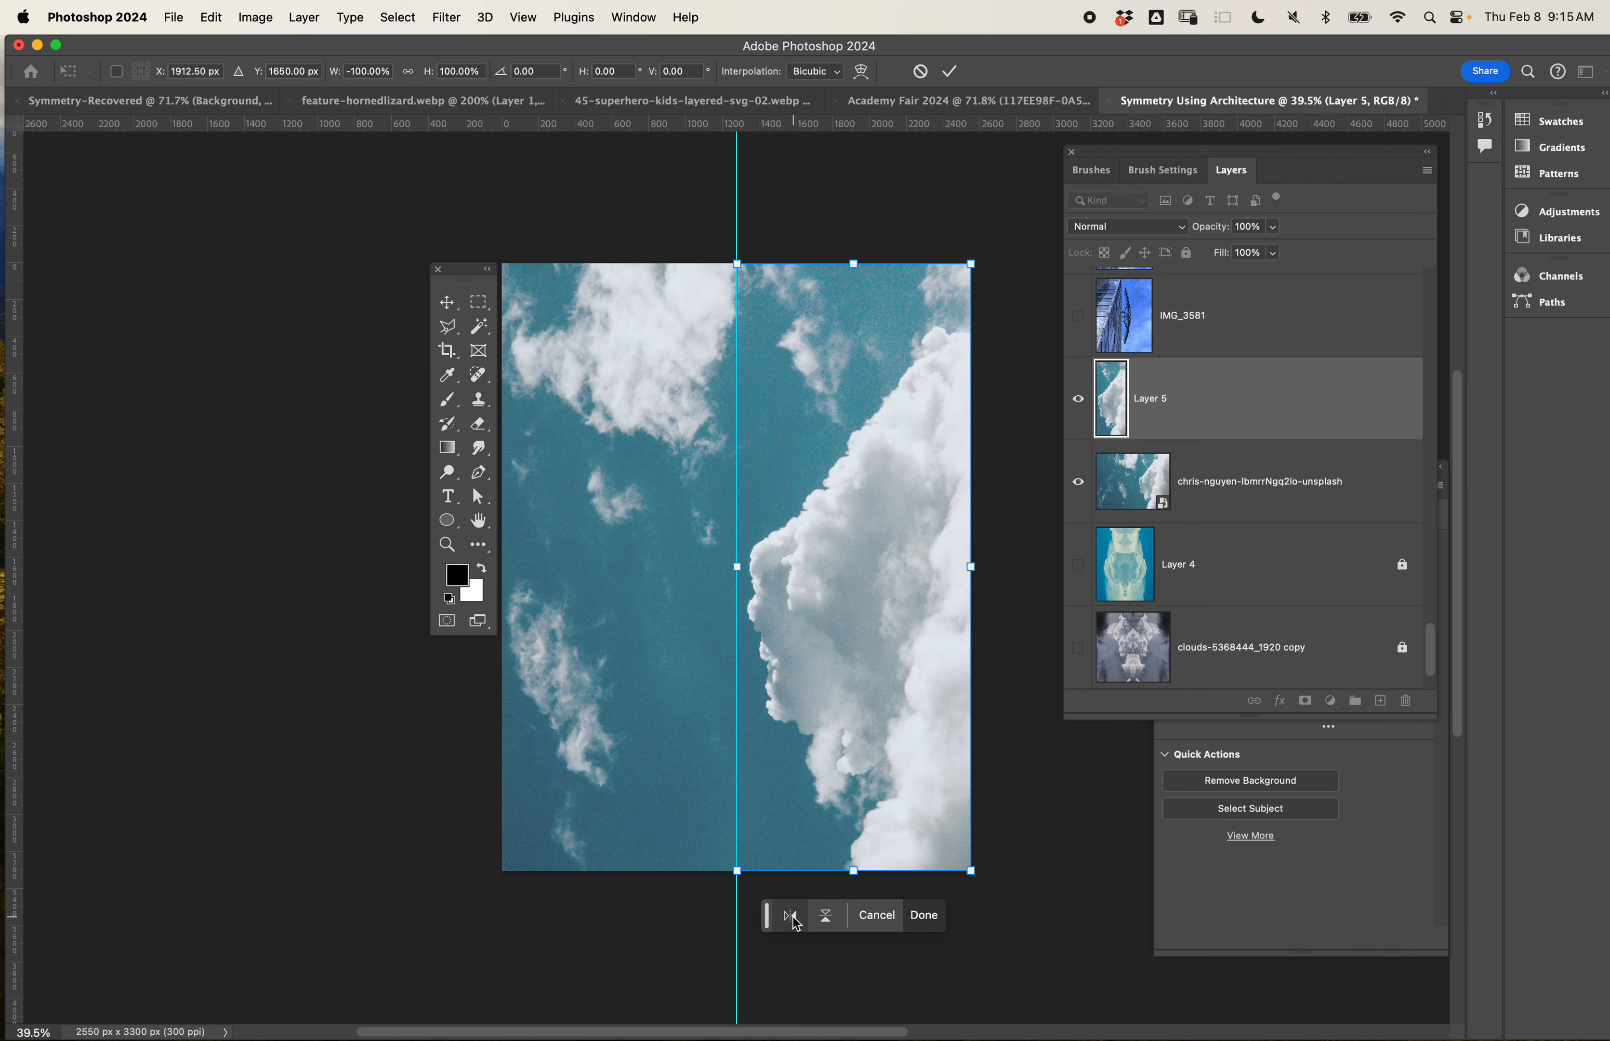
{"action": "left_click_drag", "start_coordinate": [844, 634], "coordinate": [607, 632]}
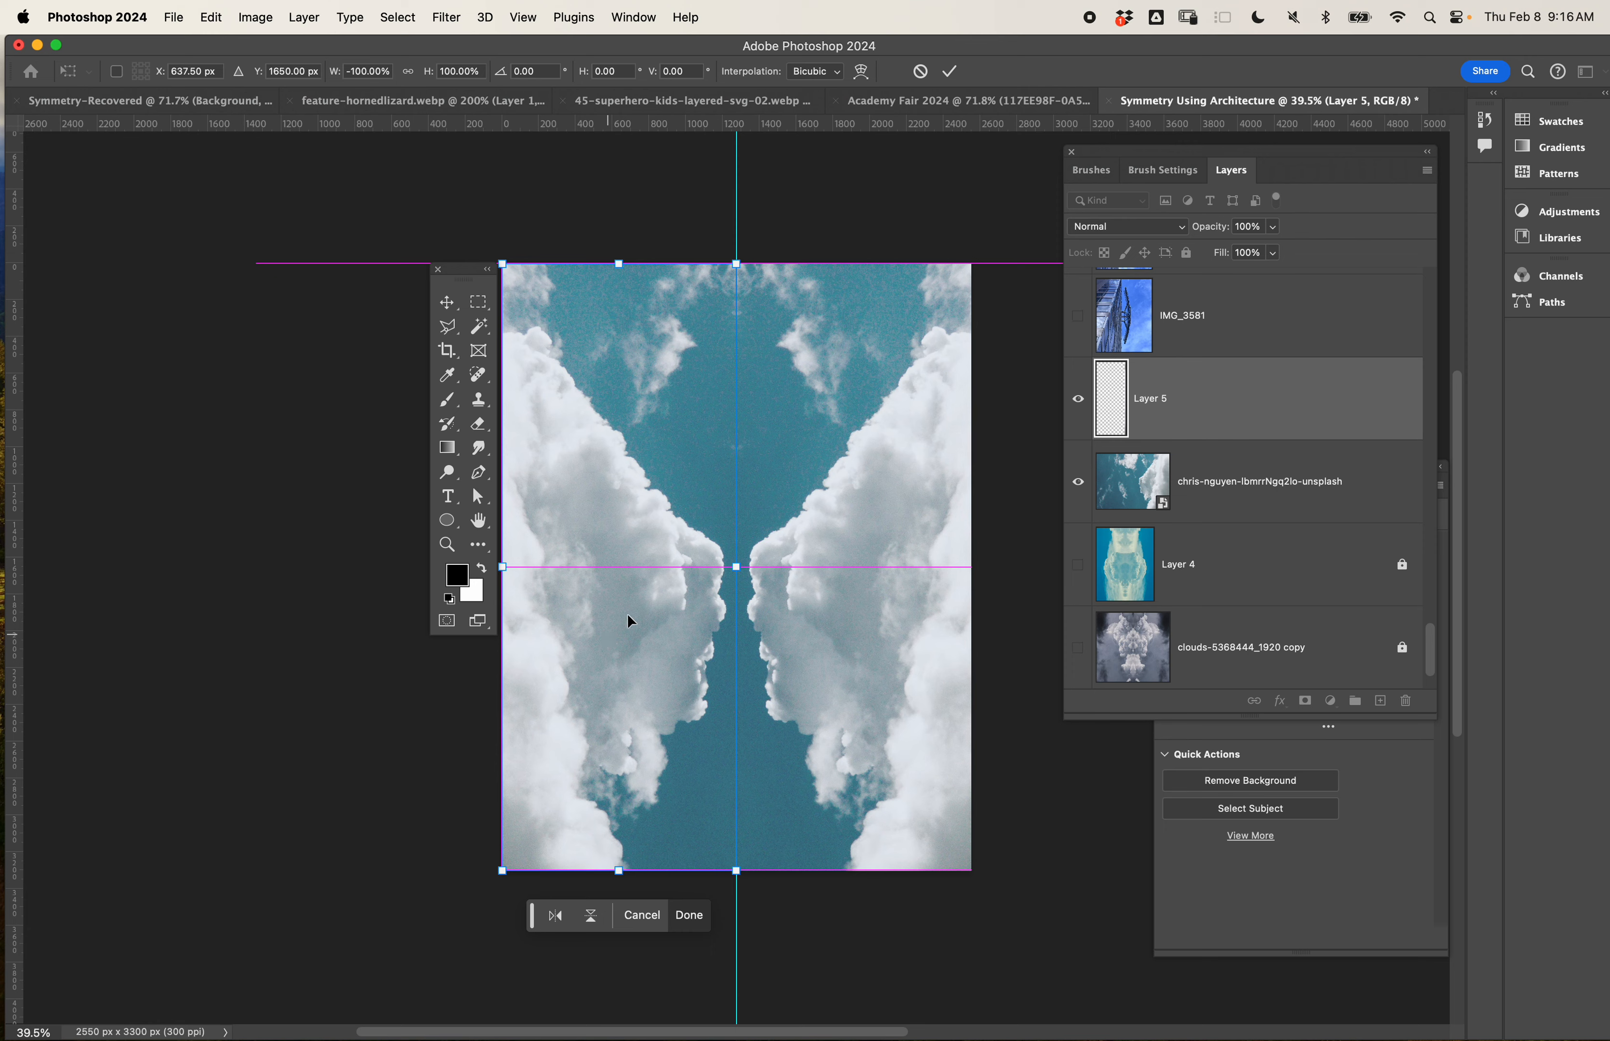
{"action": "left_click", "coordinate": [949, 71]}
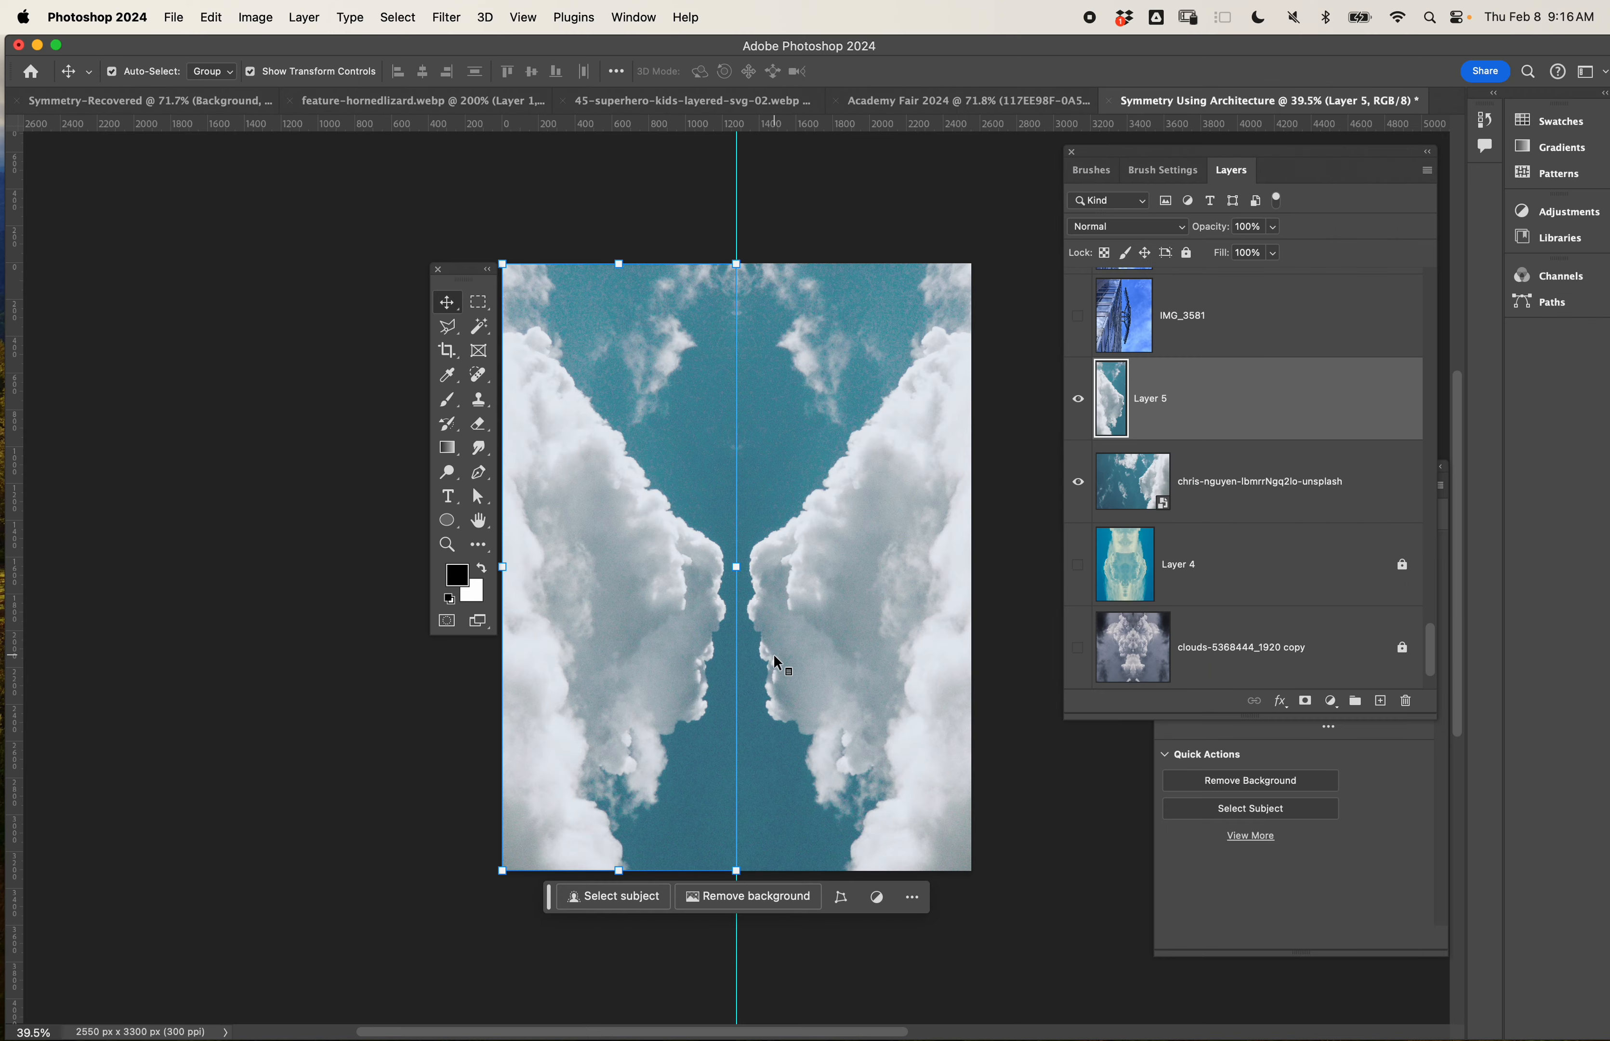
Merge Layer 5 with the cloud photo layer beneath it into a single layer.
{"action": "left_click", "coordinate": [1018, 219]}
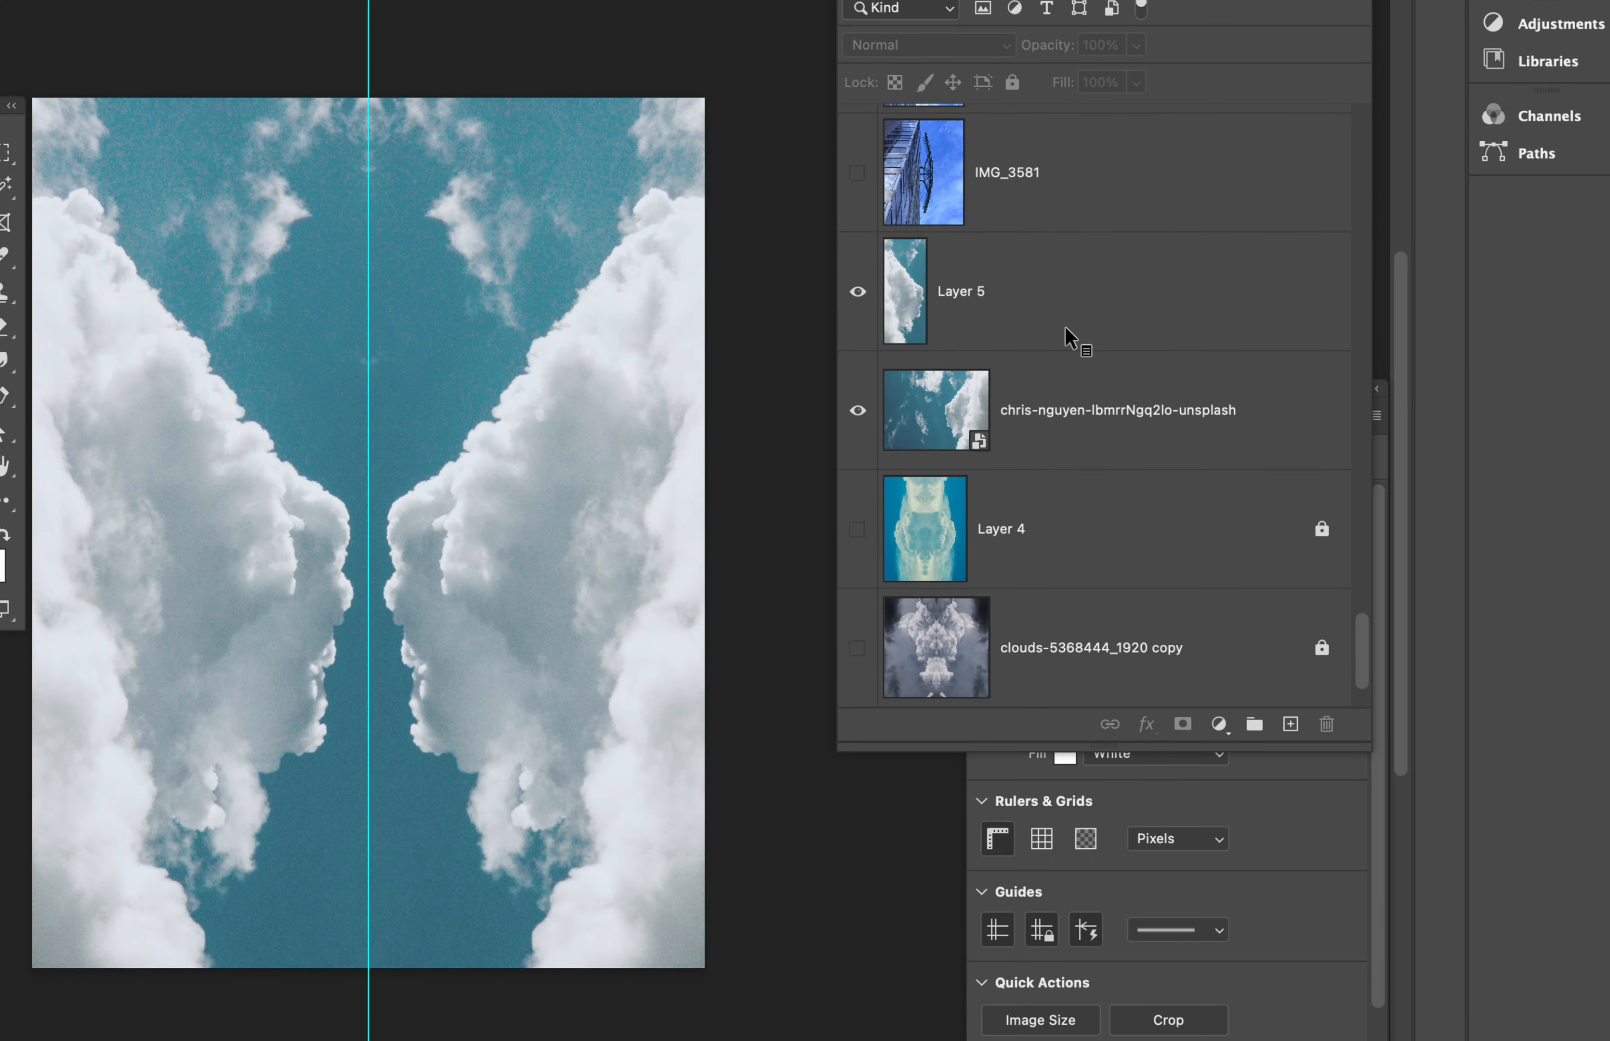
{"action": "left_click", "coordinate": [1114, 303]}
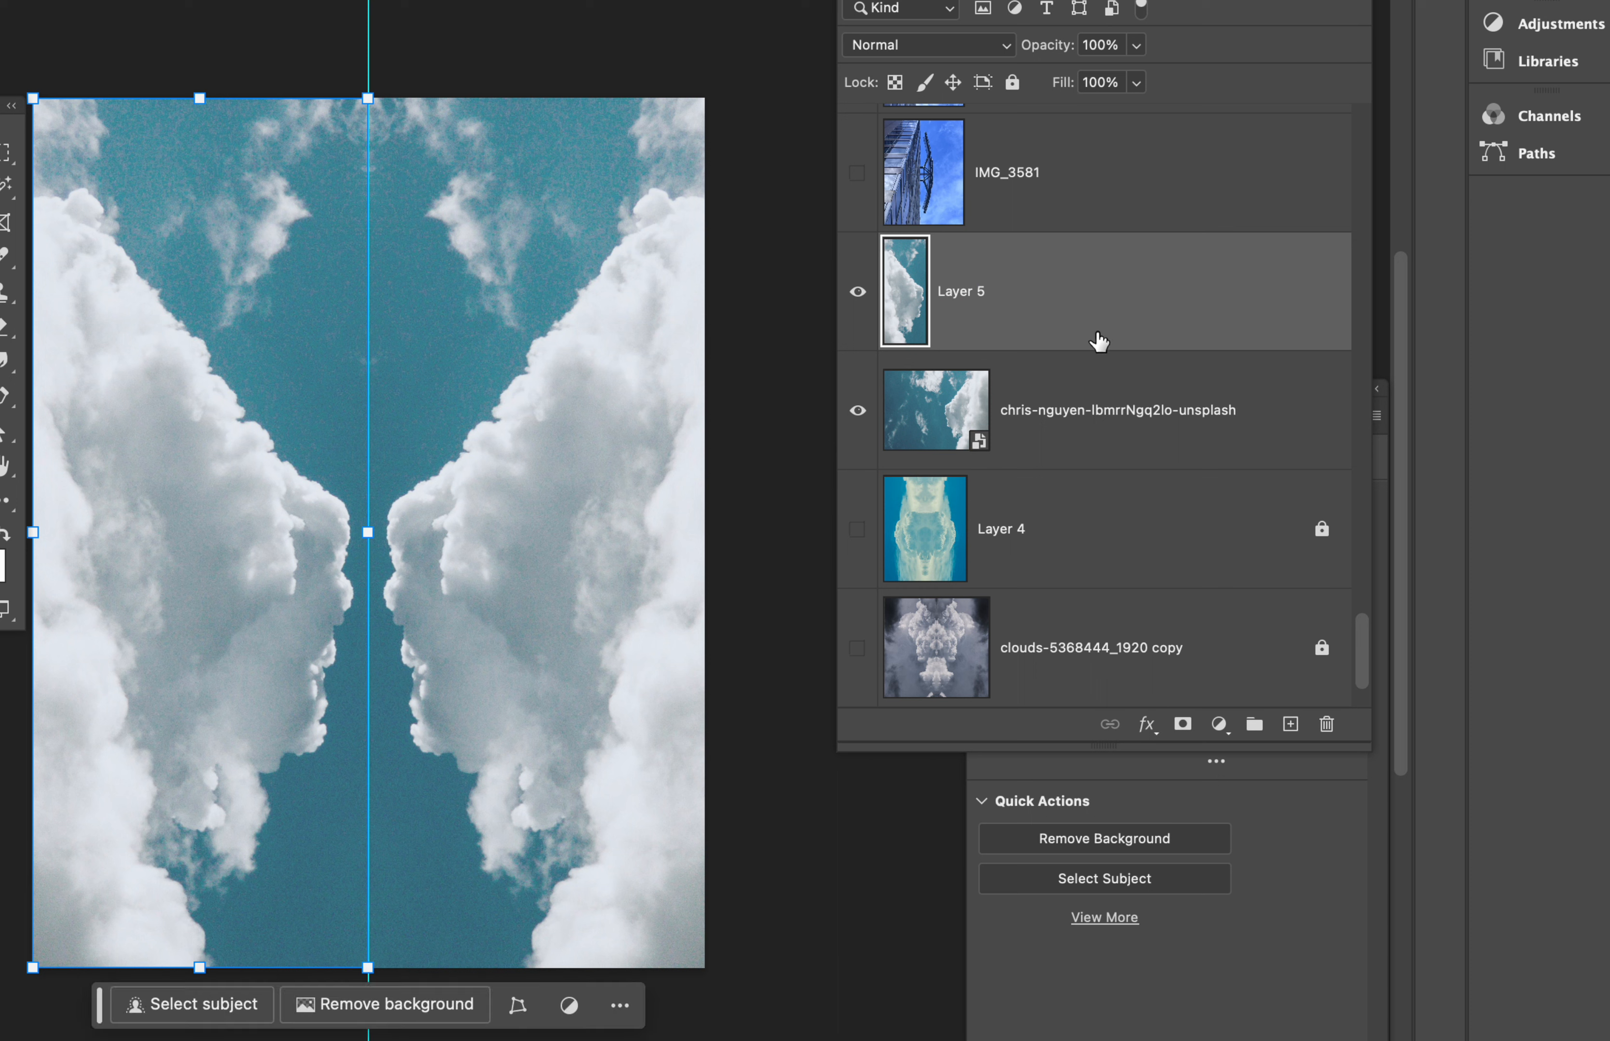
{"action": "left_click", "coordinate": [1111, 458], "text": "shift"}
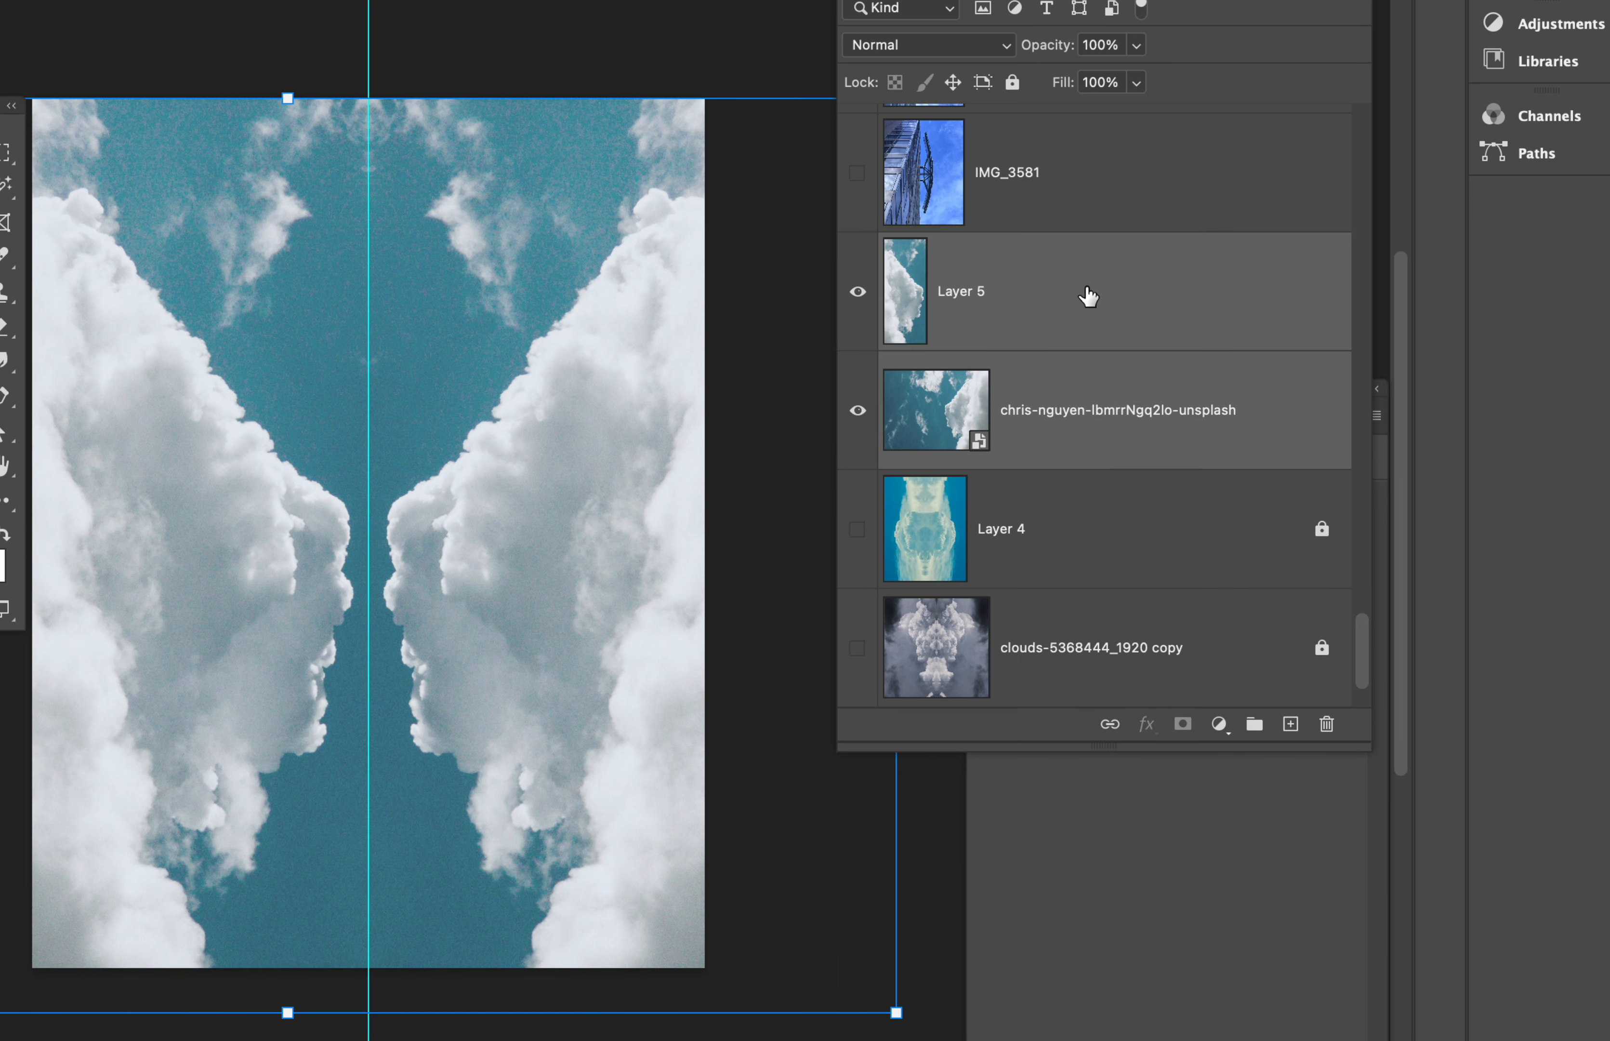
{"action": "key", "text": "super+e"}
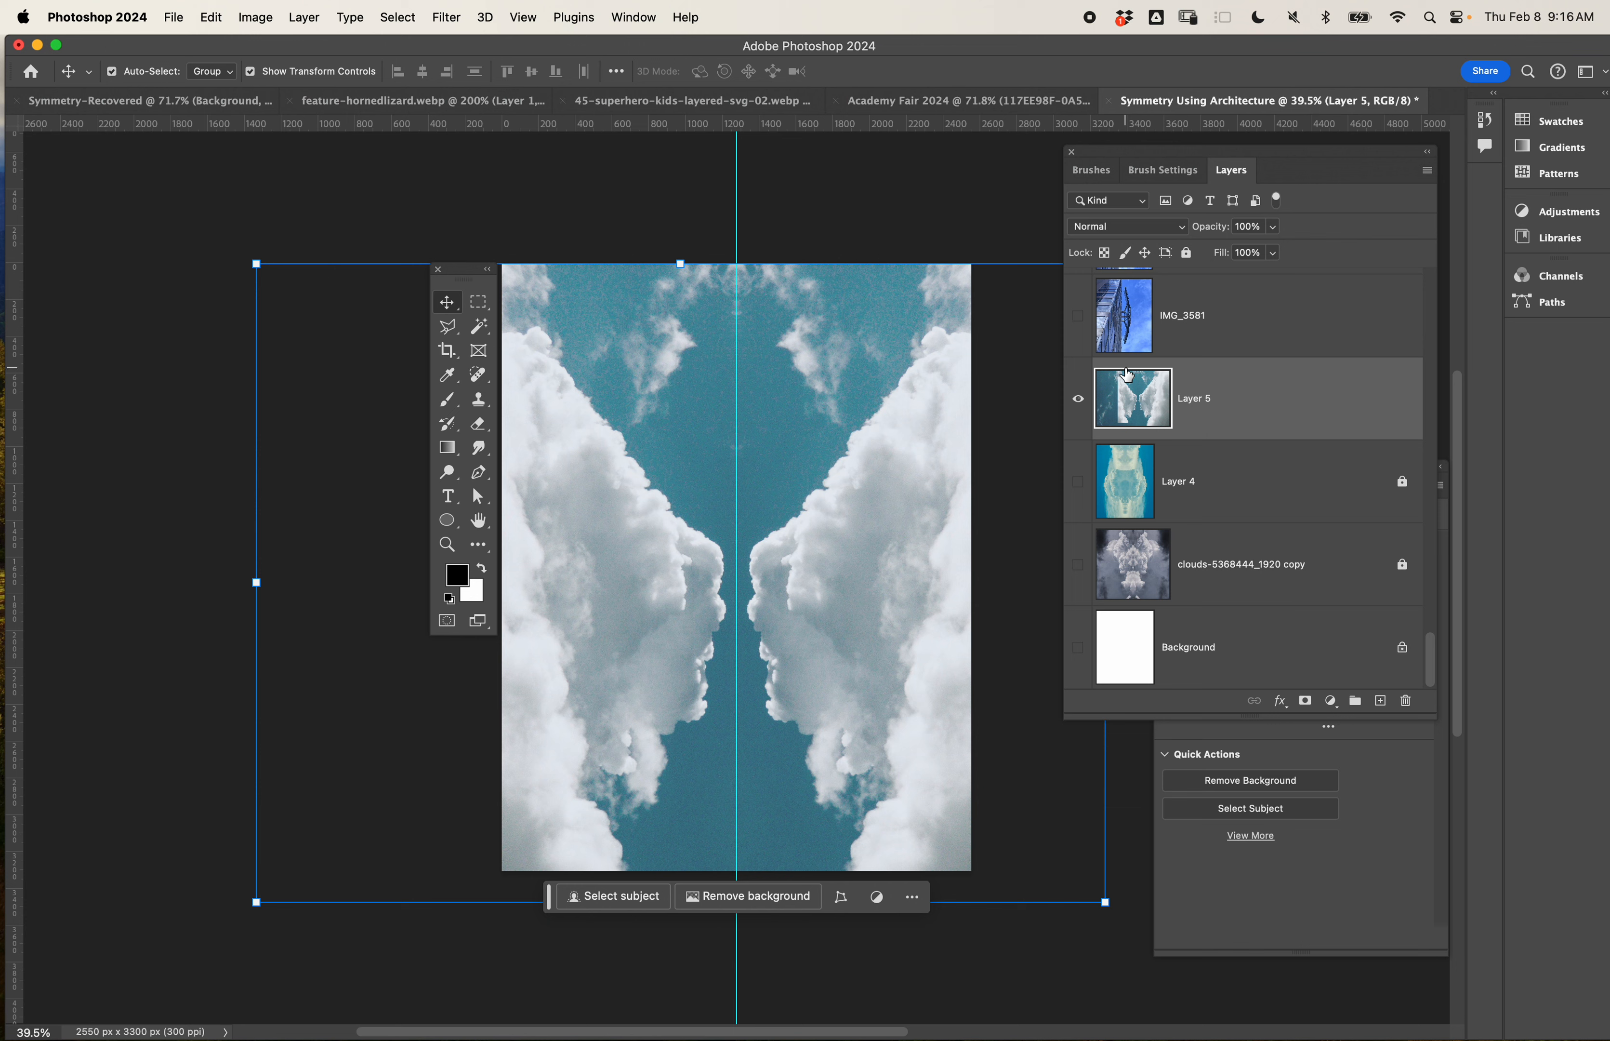
Show the IMG_3590 theatre building layer above the mirrored cloud background.
{"action": "left_click", "coordinate": [478, 302]}
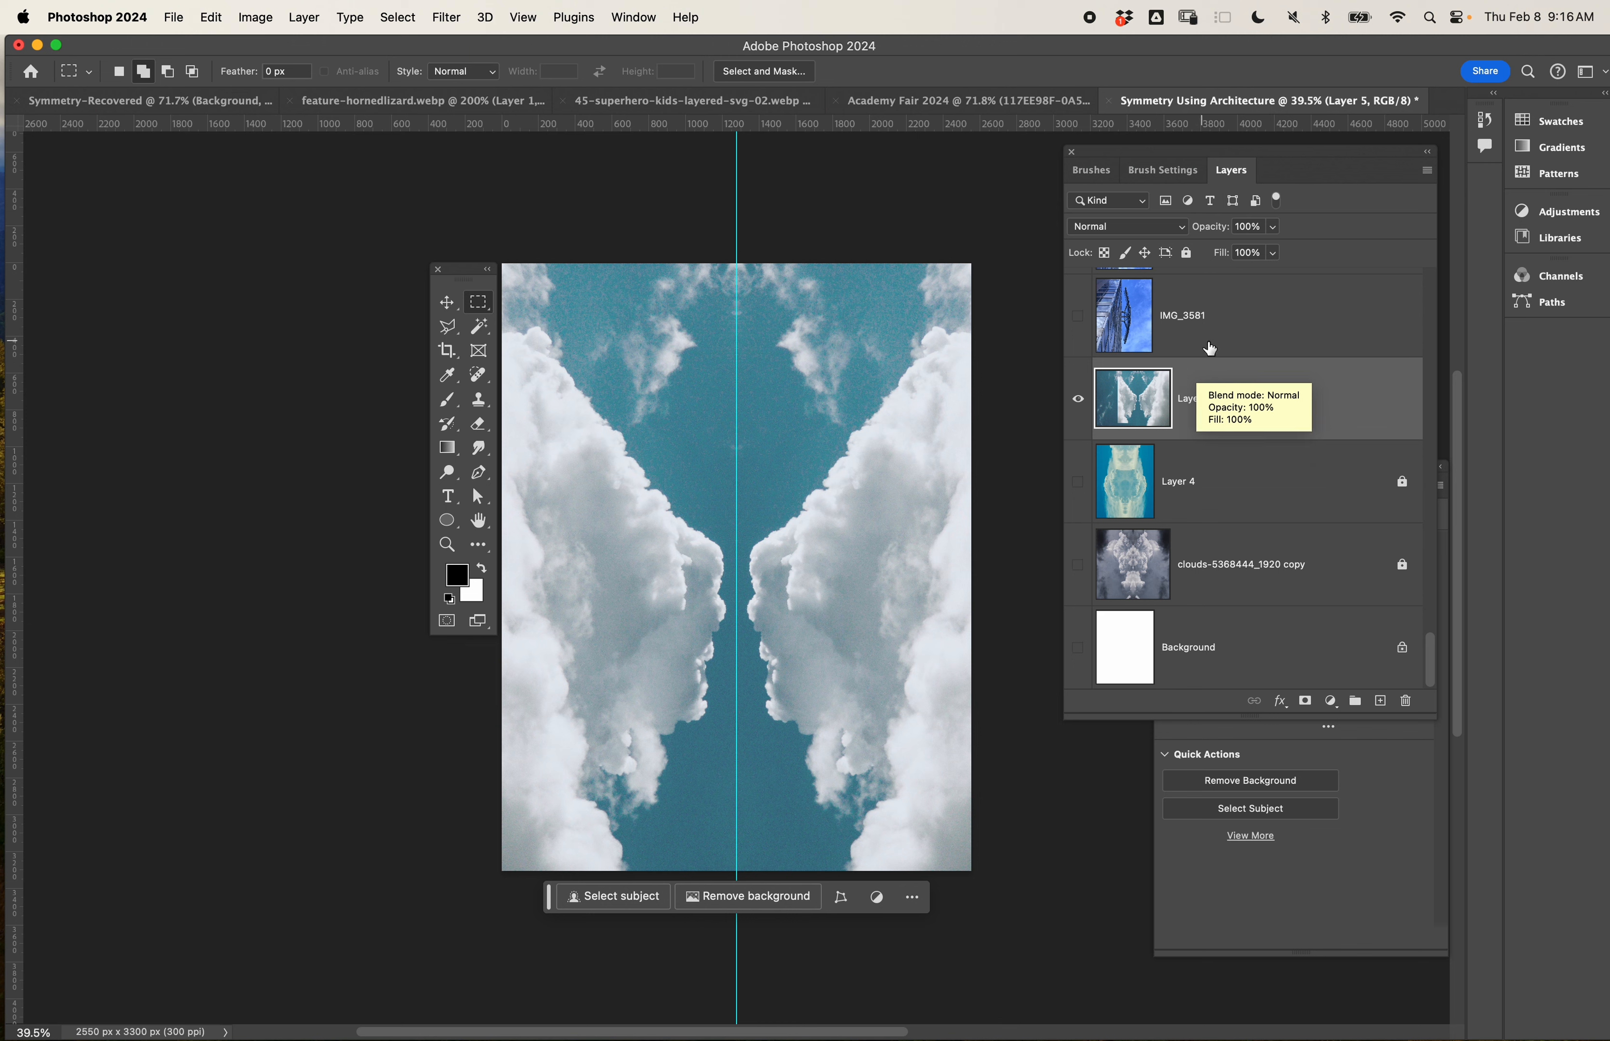
{"action": "scroll", "coordinate": [1218, 365], "scroll_direction": "up", "scroll_amount": 2}
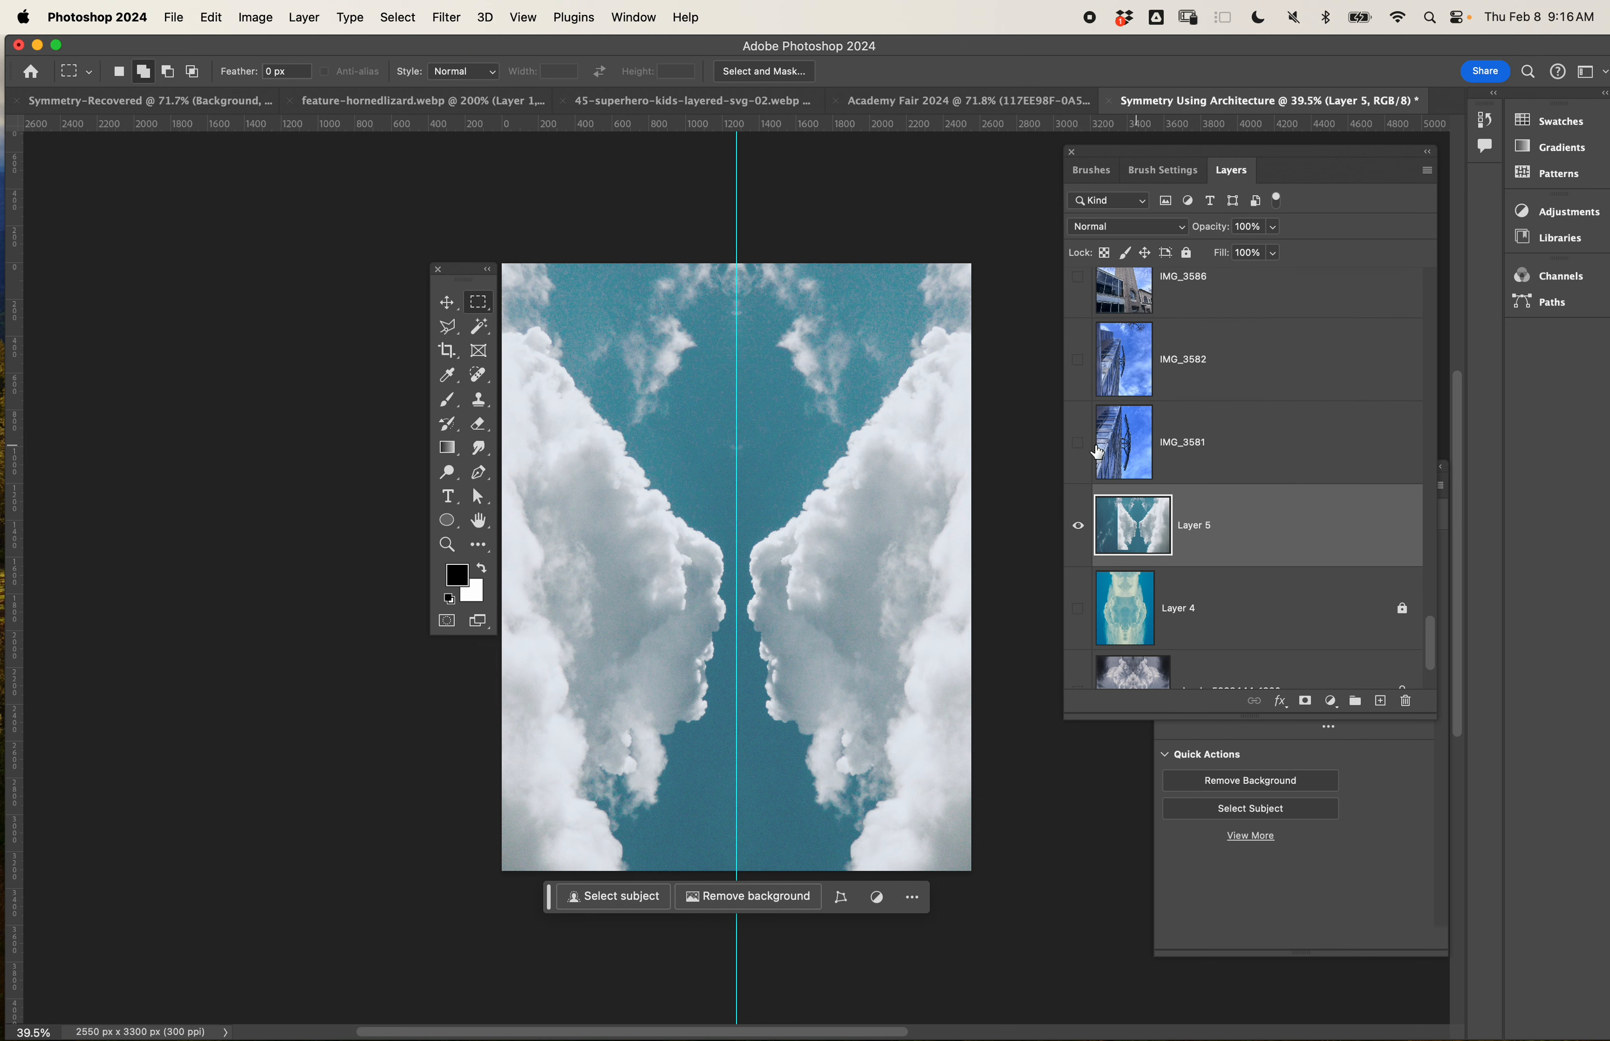
{"action": "scroll", "coordinate": [1146, 379], "scroll_direction": "up", "scroll_amount": 4}
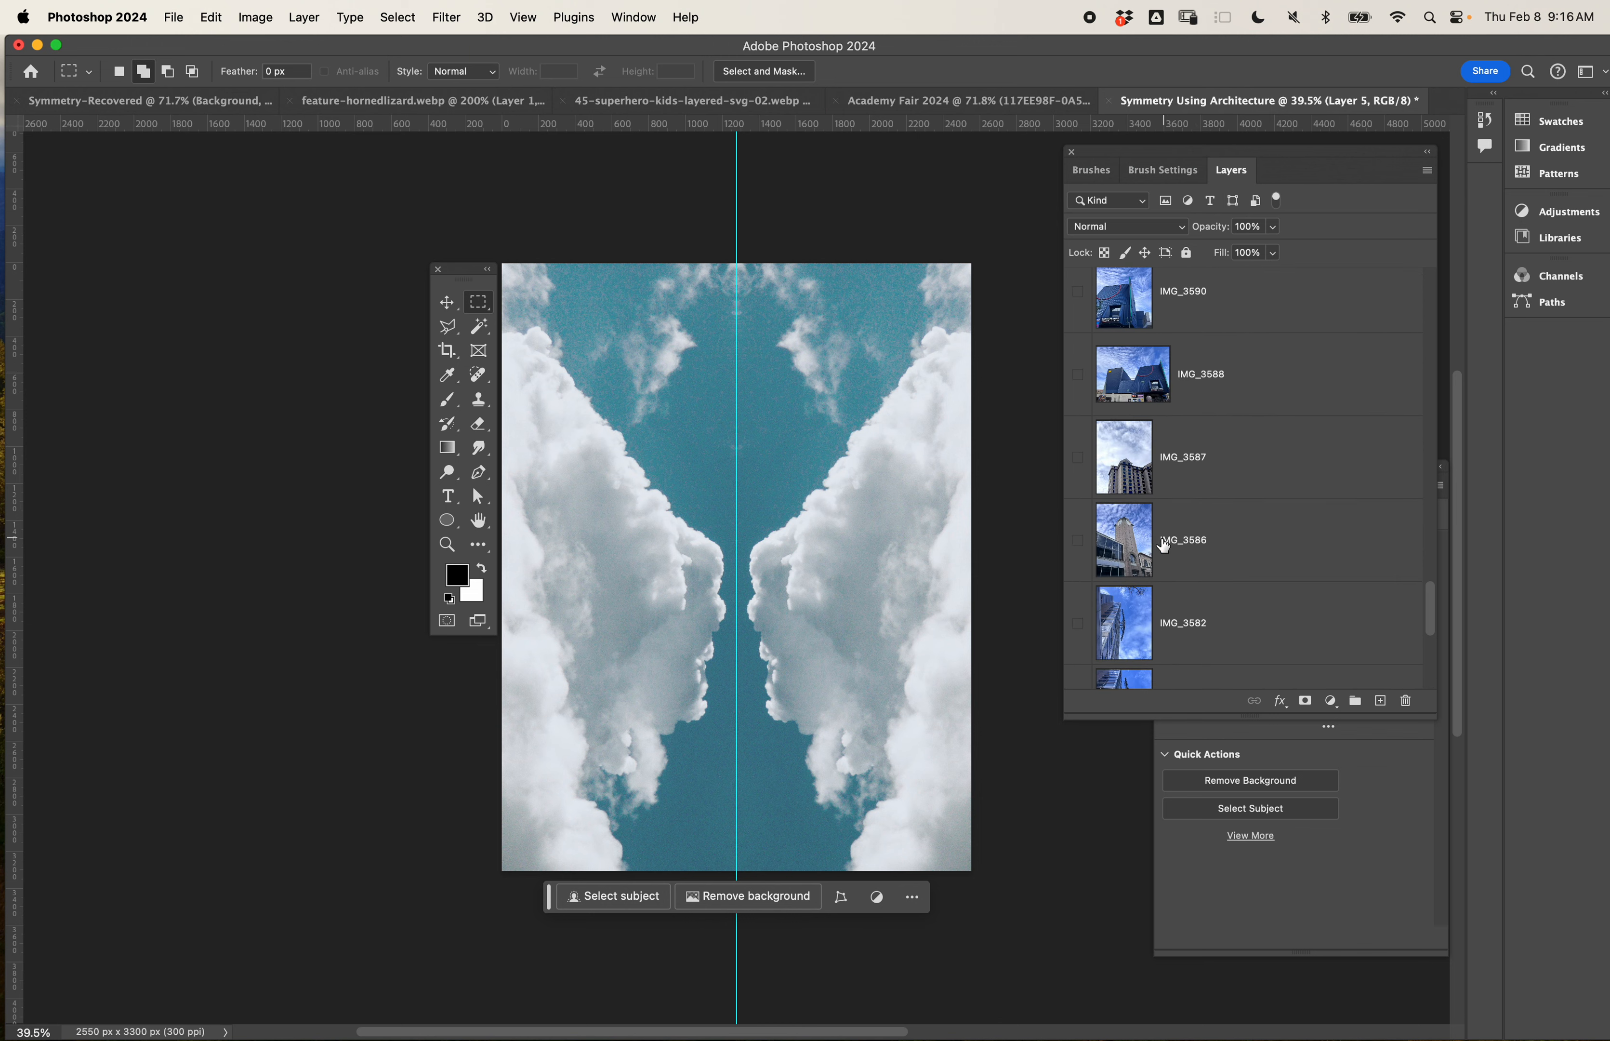
{"action": "scroll", "coordinate": [1148, 333], "scroll_direction": "up", "scroll_amount": 1}
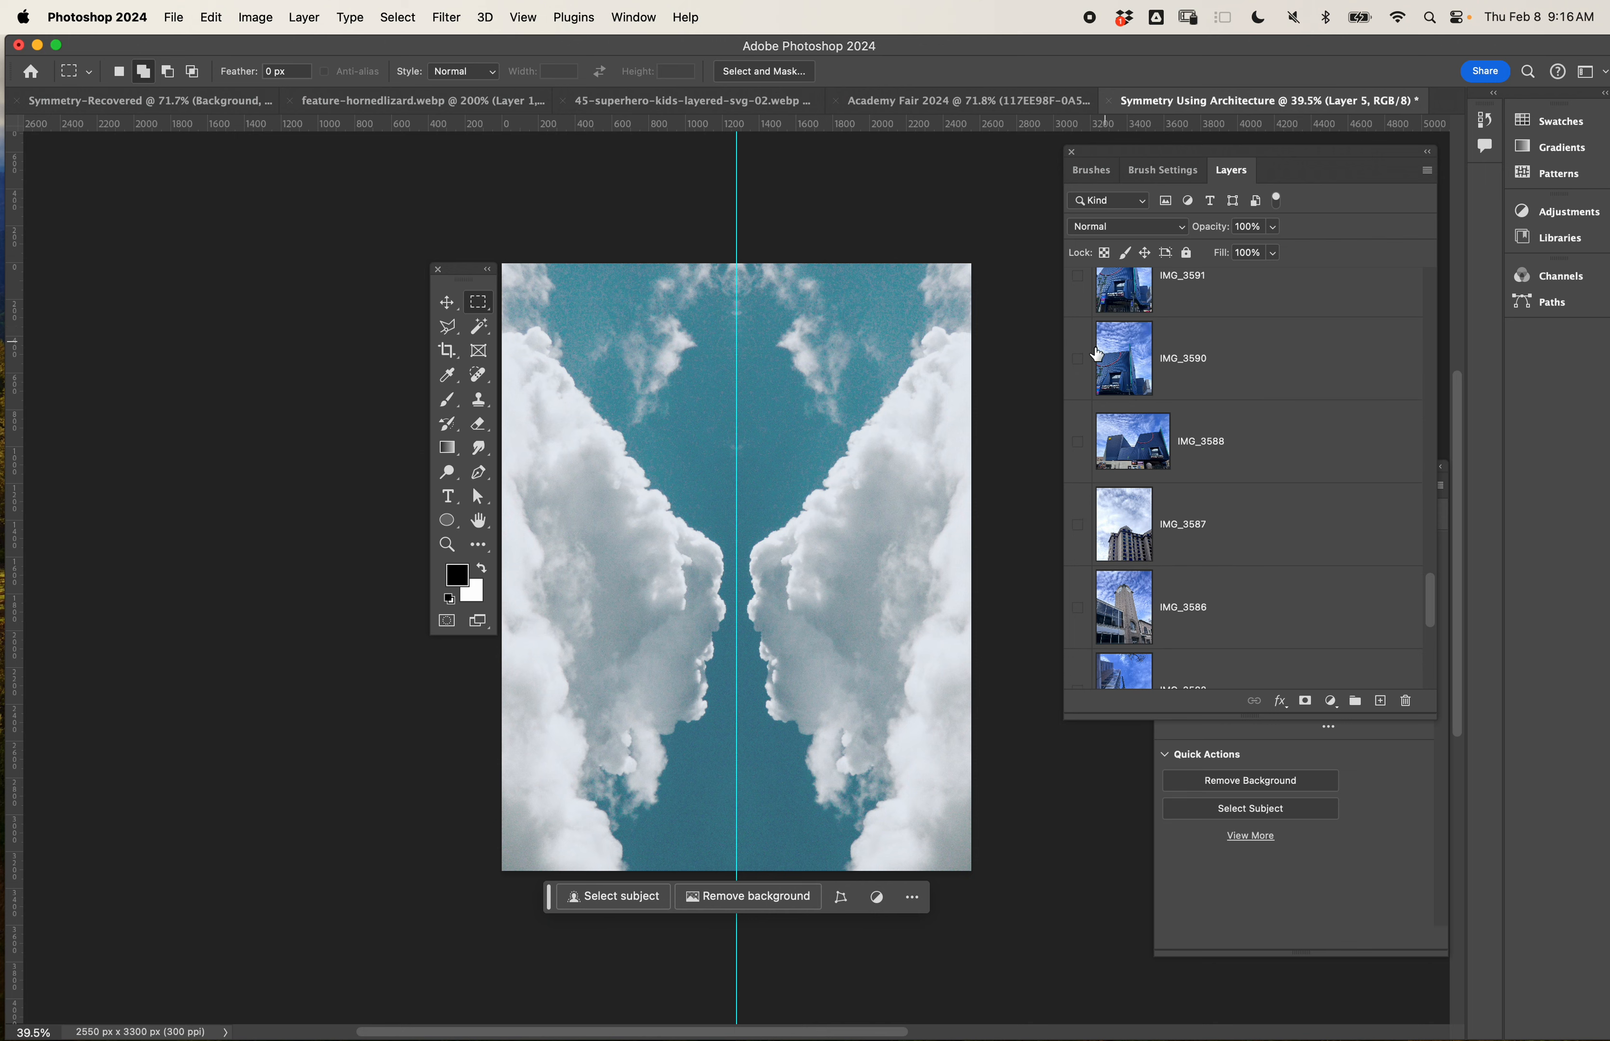
{"action": "left_click", "coordinate": [1078, 366]}
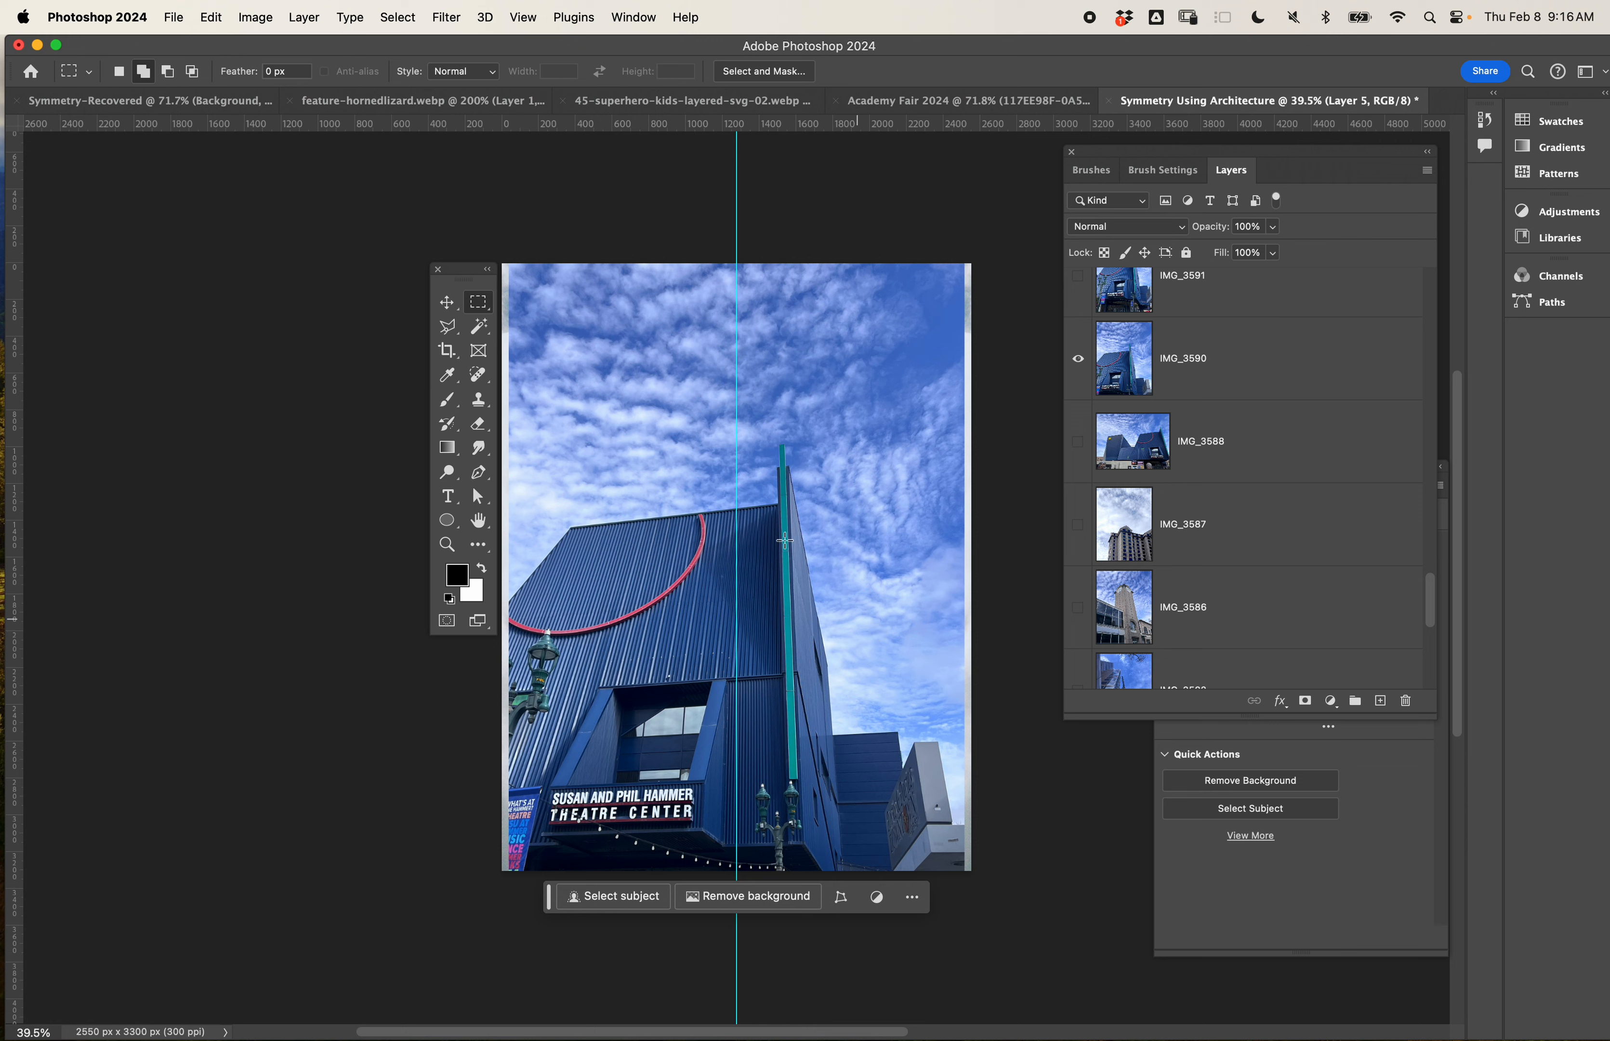
{"action": "left_click", "coordinate": [447, 303]}
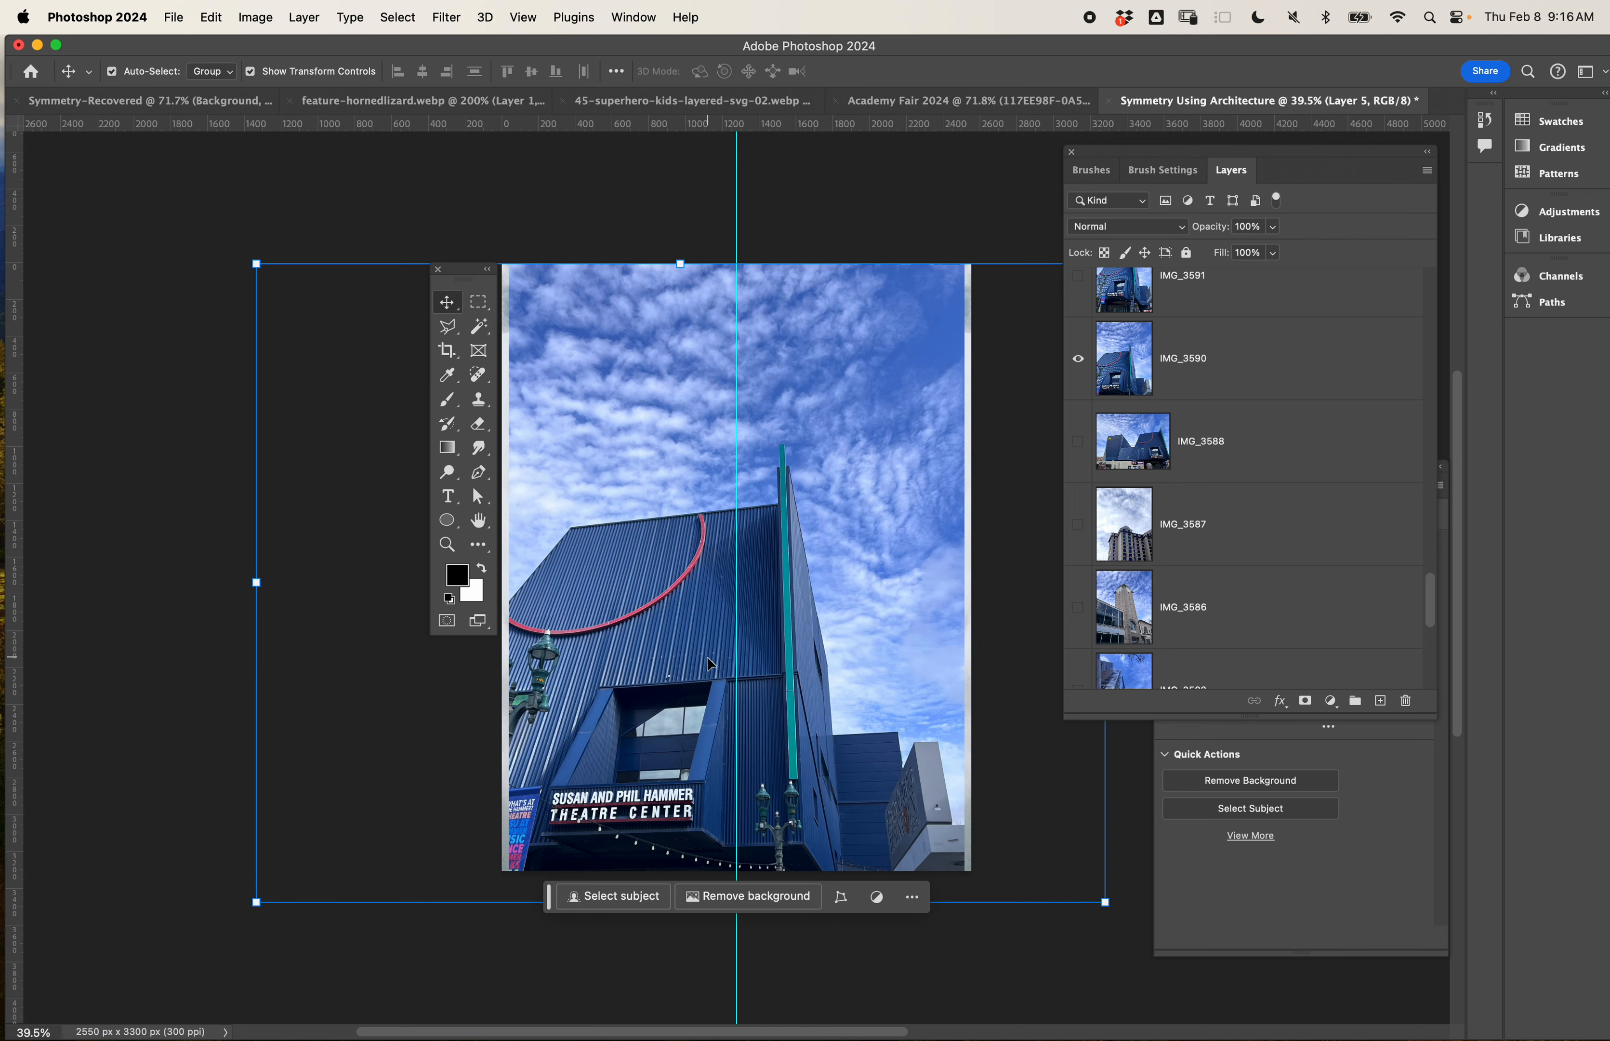
{"action": "scroll", "coordinate": [711, 665], "scroll_direction": "down", "scroll_amount": 5}
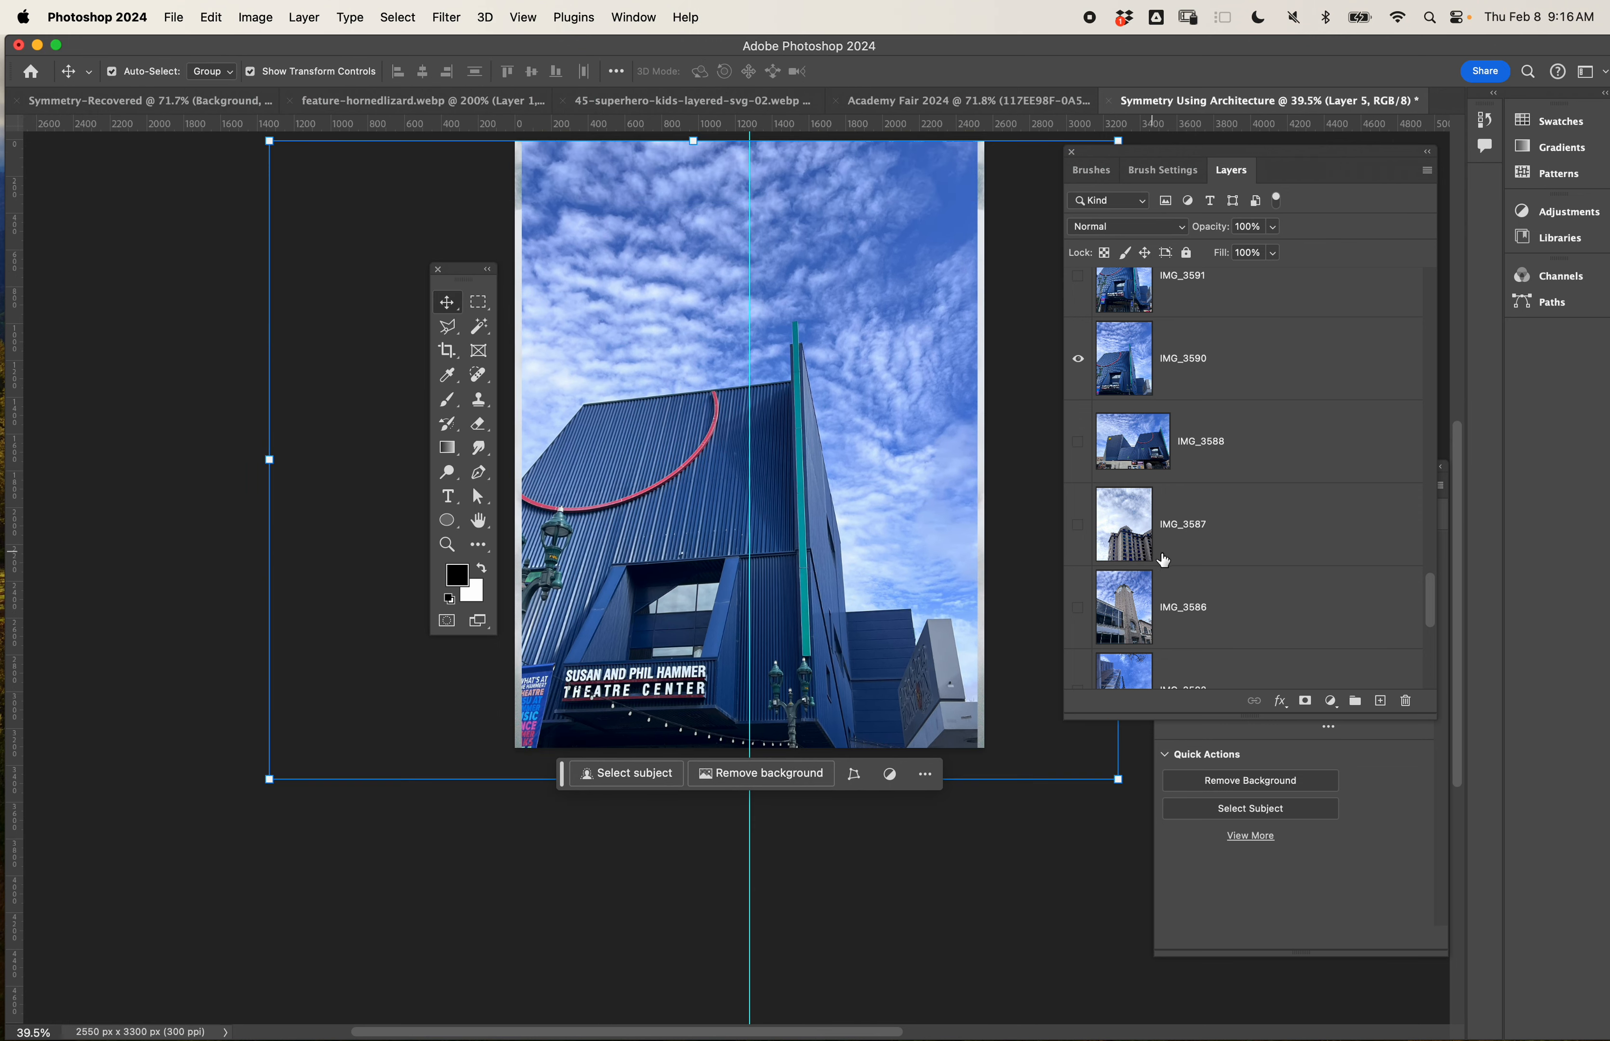
Hide the IMG_3590 theatre photo, preview the IMG_3587 building photo over the clouds and hide it again.
{"action": "left_click", "coordinate": [1078, 525]}
{"action": "left_click", "coordinate": [1078, 358]}
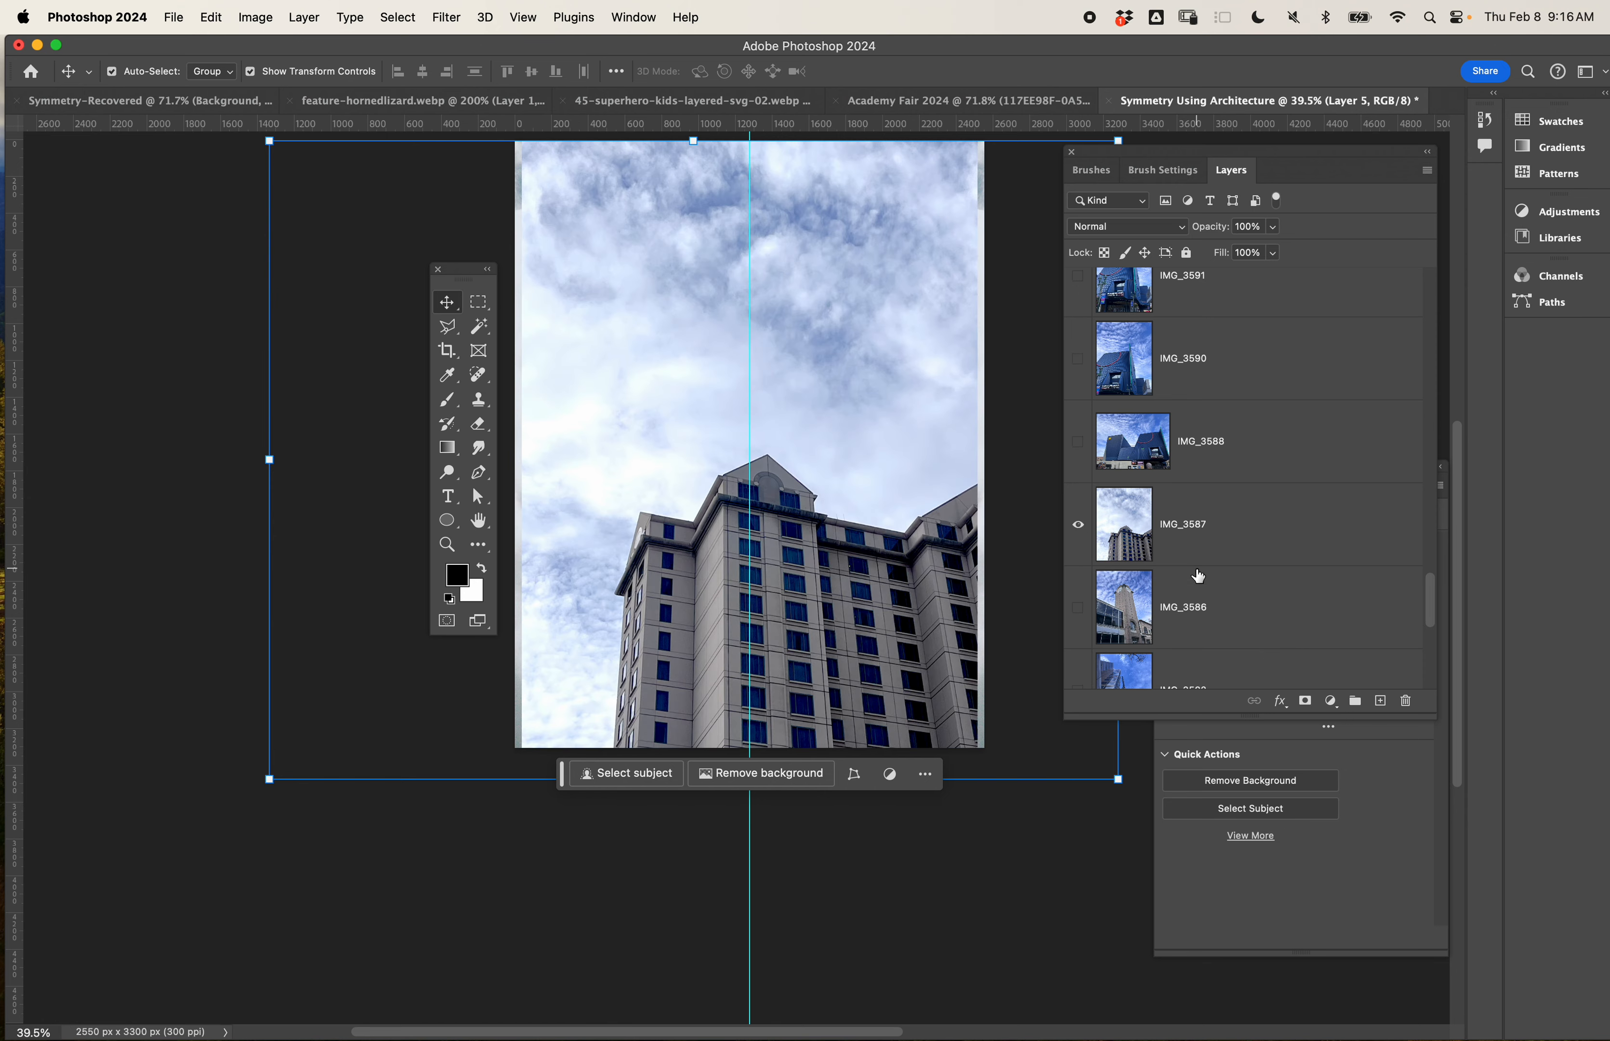
{"action": "scroll", "coordinate": [1199, 576], "scroll_direction": "up", "scroll_amount": 10}
{"action": "left_click", "coordinate": [1080, 558]}
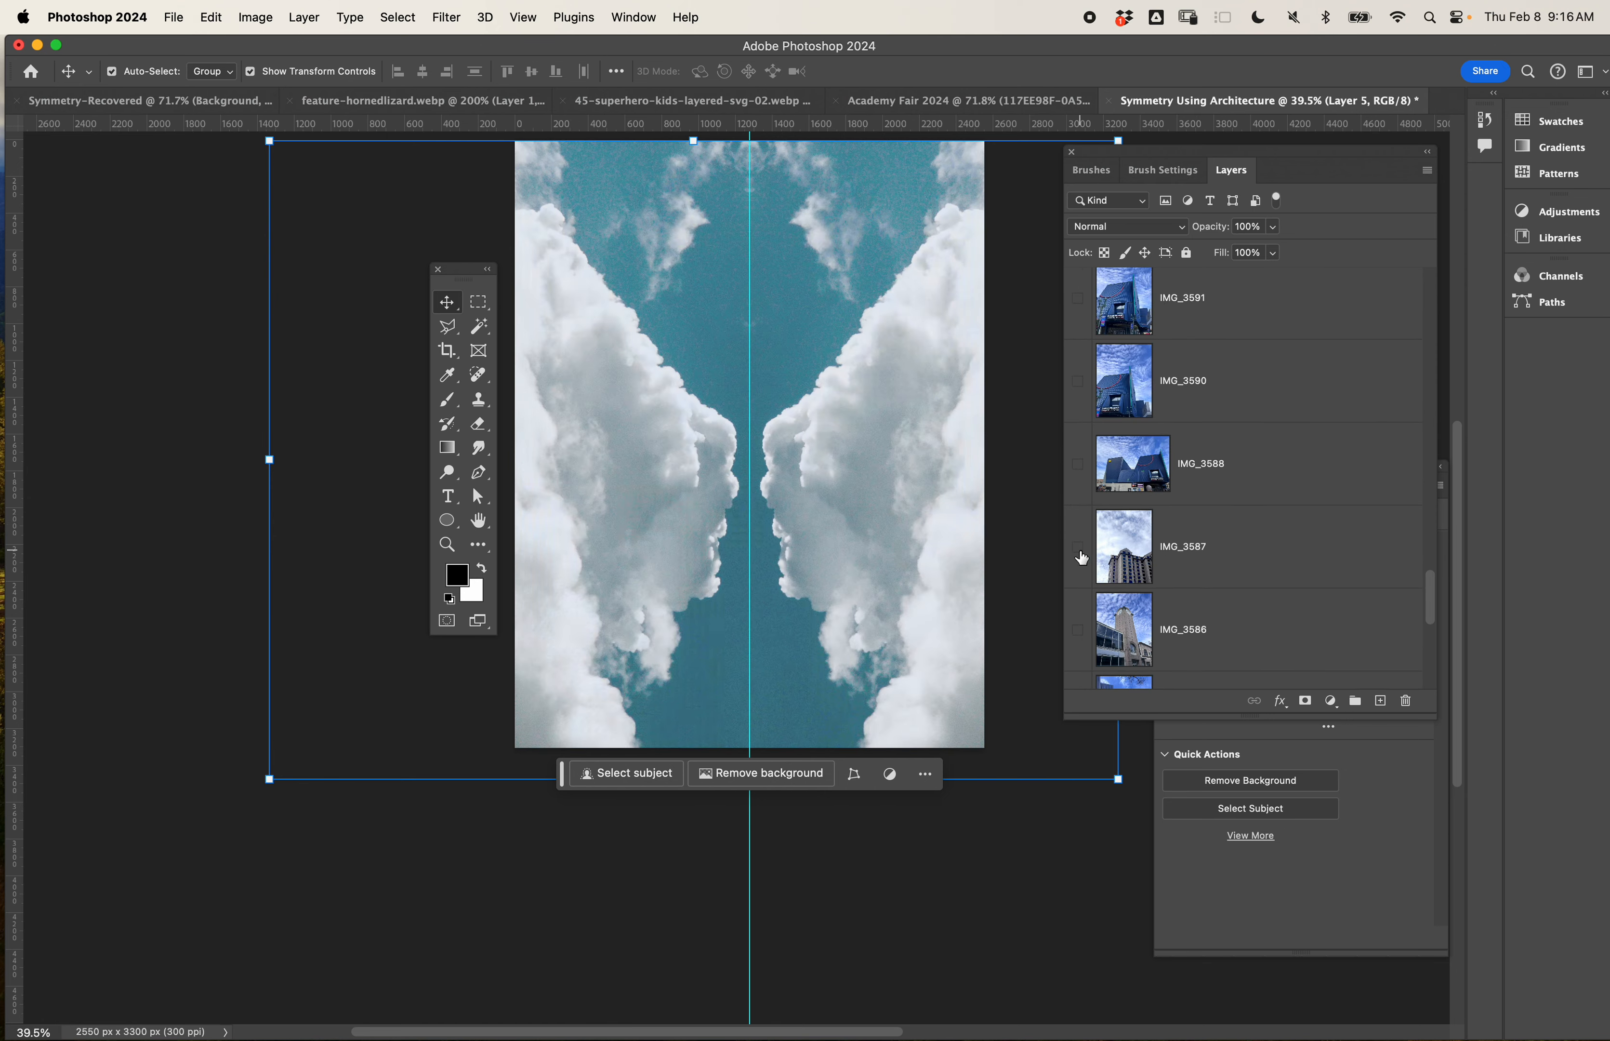
Show the IMG_3607 glass building photo above the mirrored clouds and make it the active layer.
{"action": "scroll", "coordinate": [1081, 557], "scroll_direction": "up", "scroll_amount": 5}
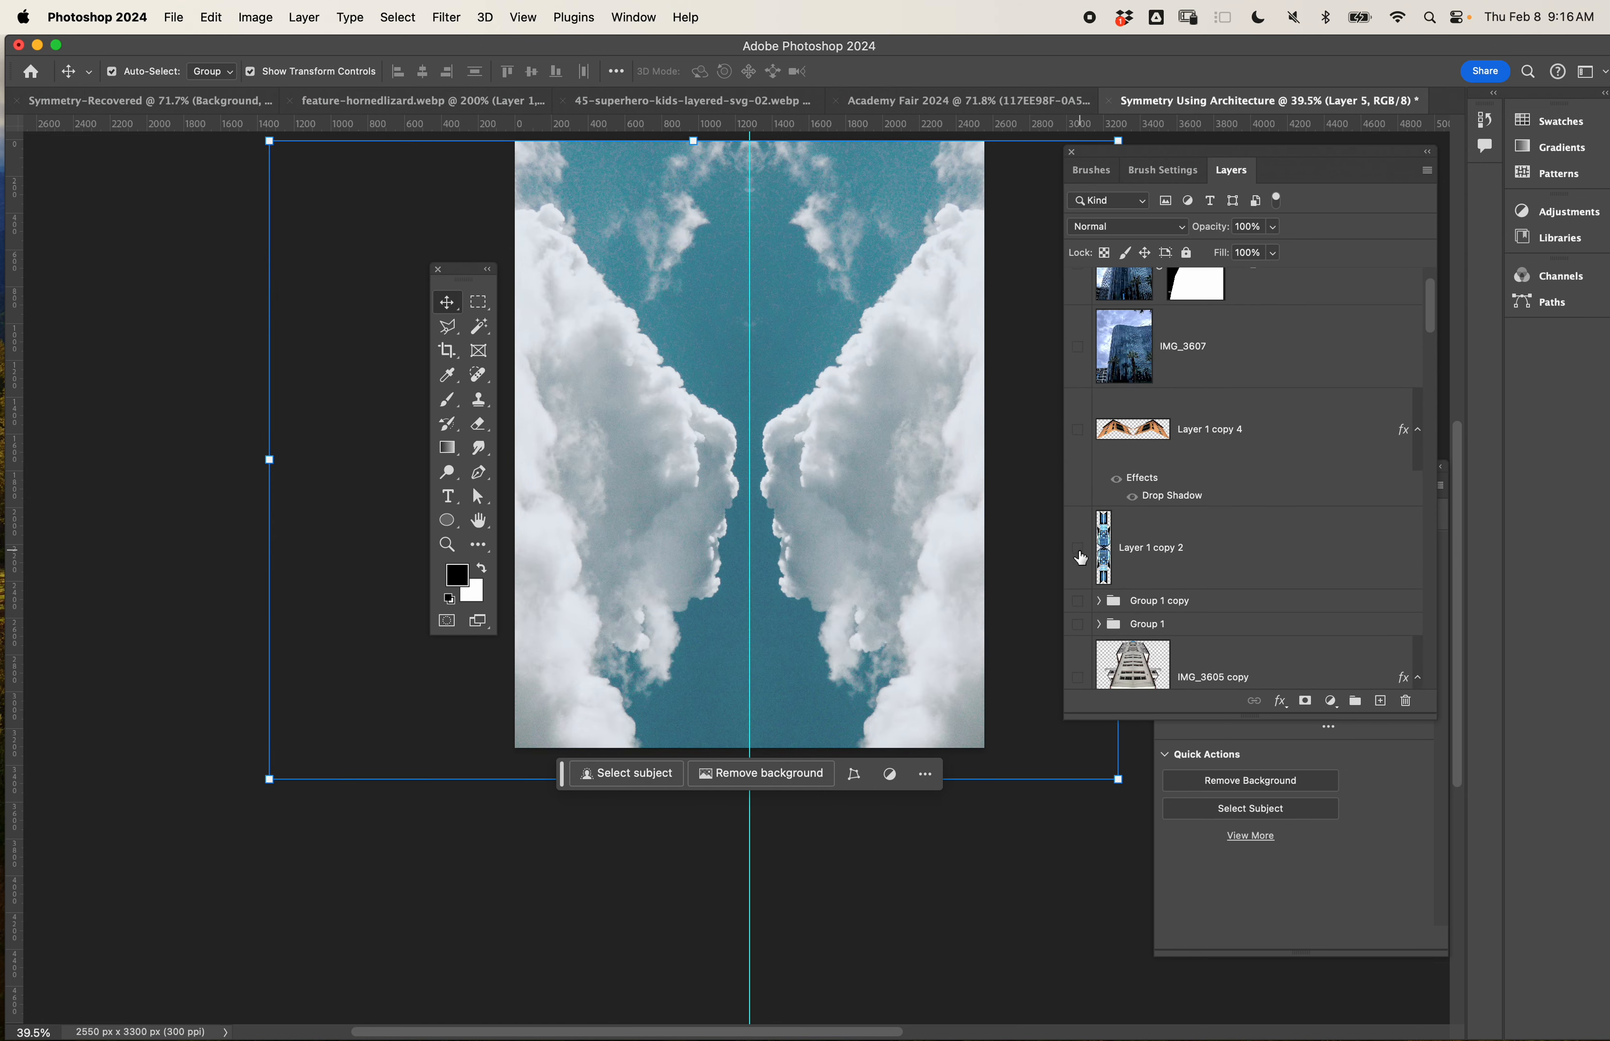
{"action": "scroll", "coordinate": [1081, 557], "scroll_direction": "up", "scroll_amount": 4}
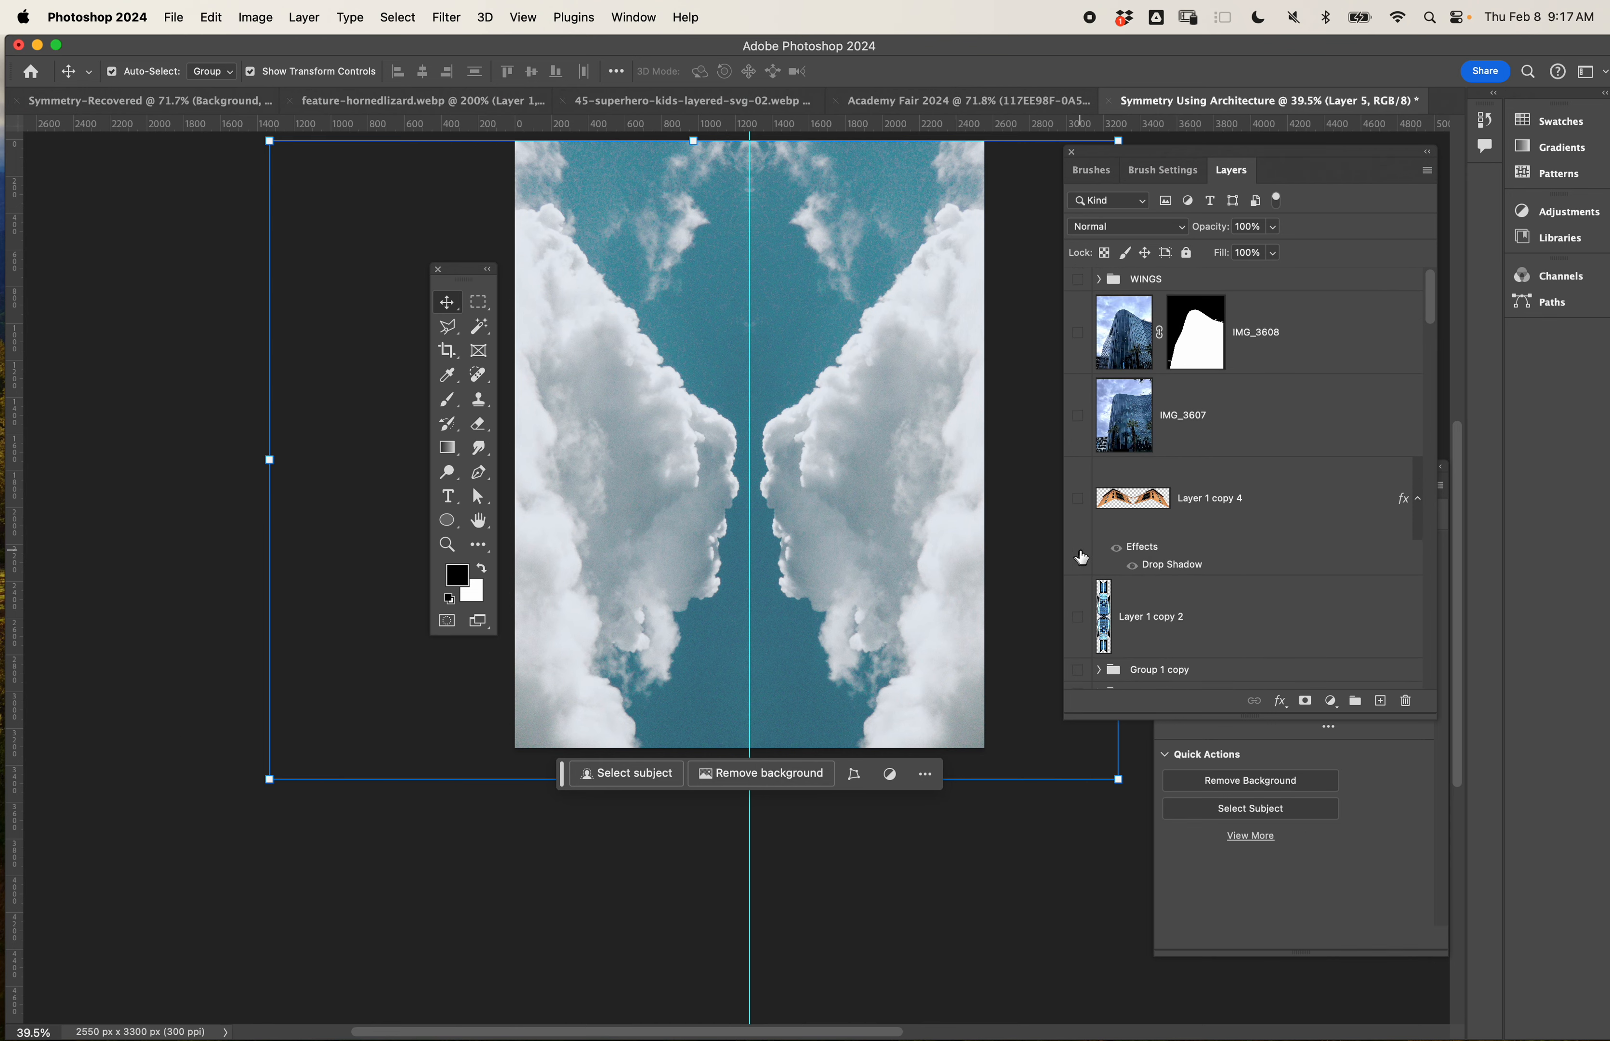
{"action": "left_click", "coordinate": [1078, 415]}
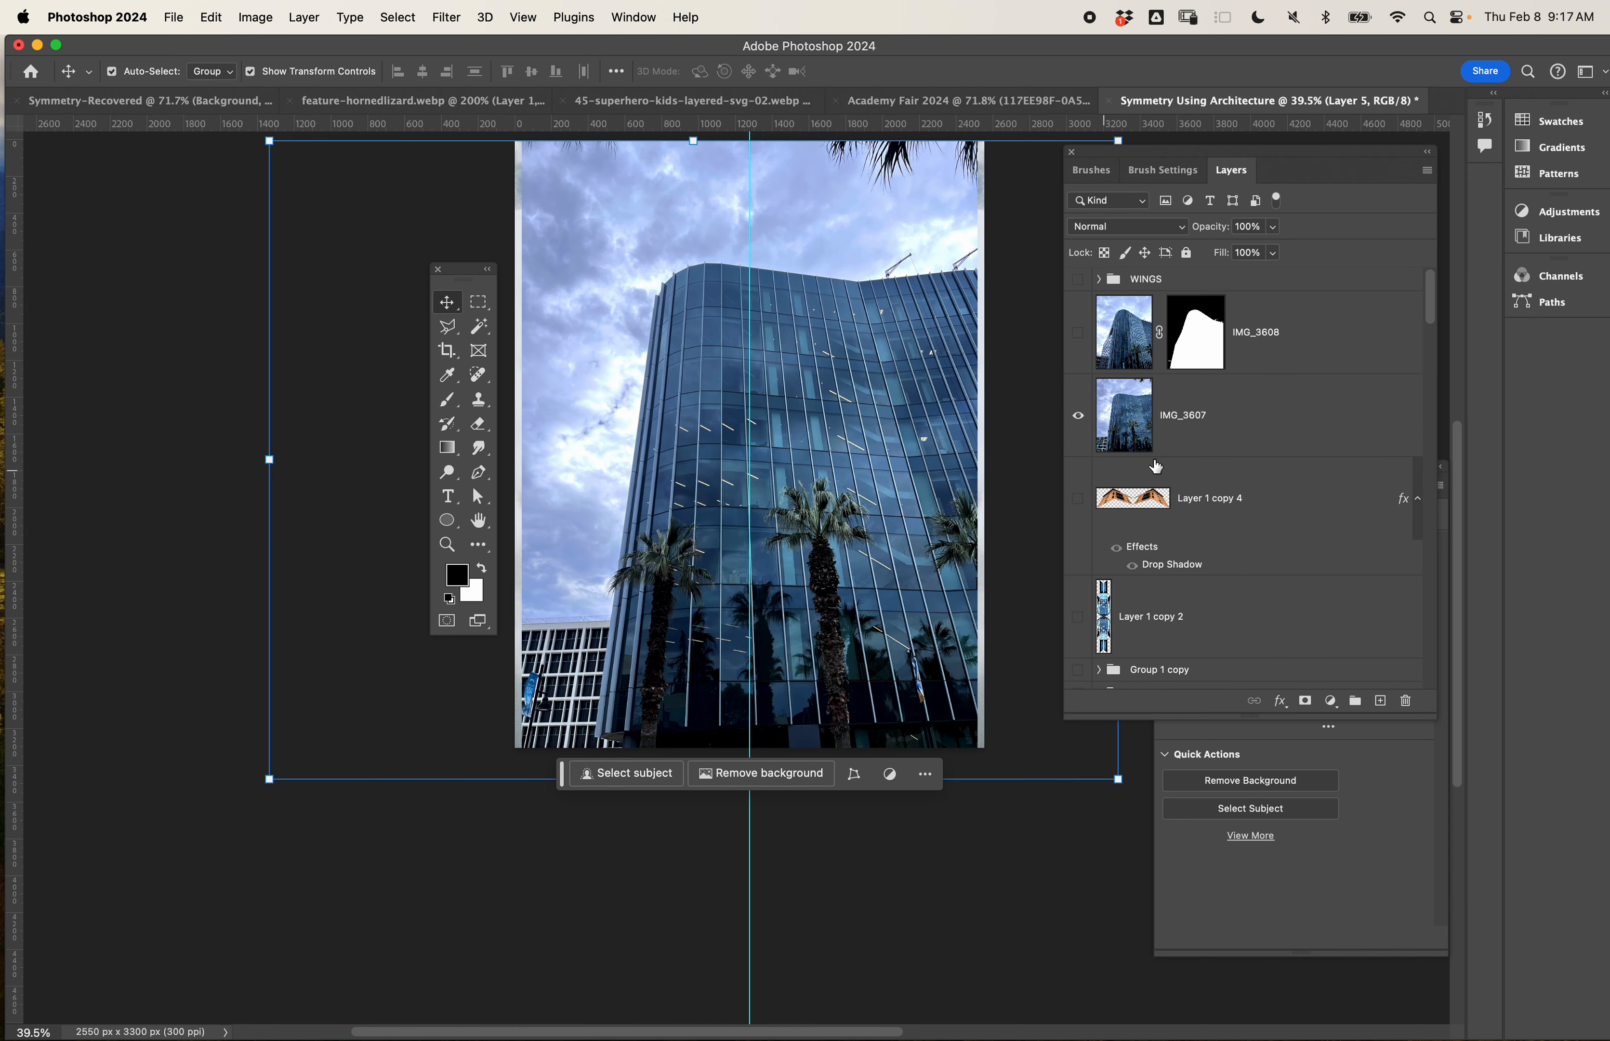
{"action": "left_click", "coordinate": [1249, 433]}
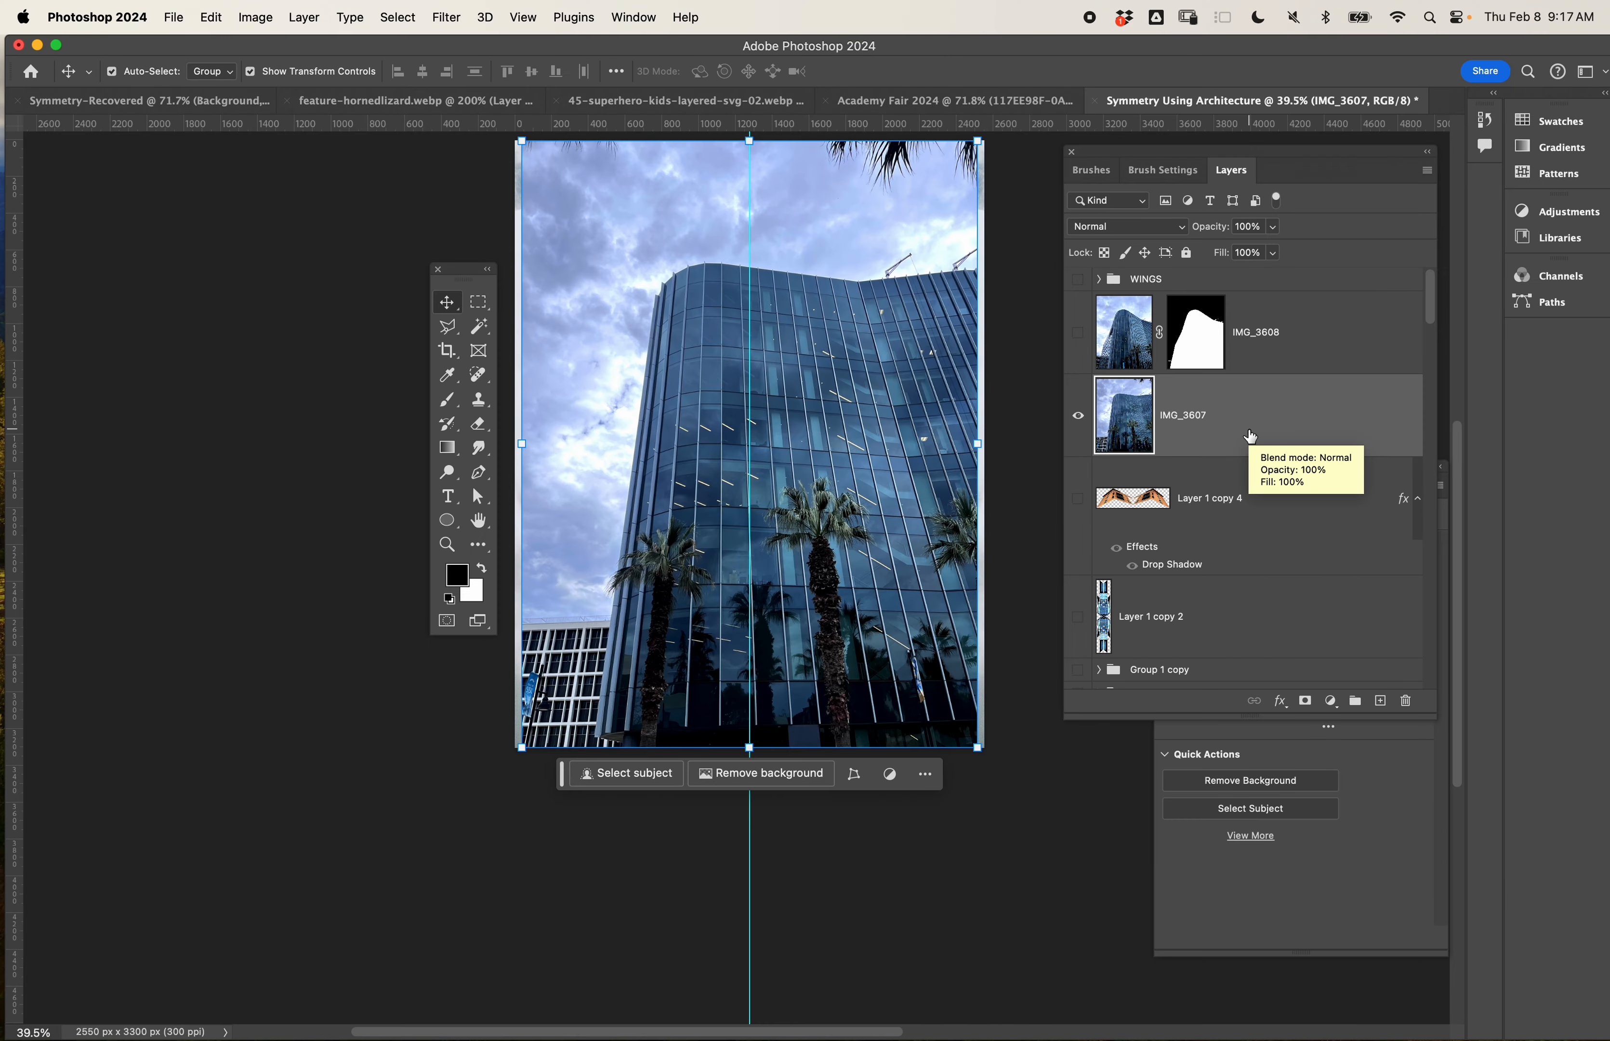
Adjust the IMG_3607 photo with Levels, setting input levels to 9, 0.93 and 246, and compare the image with and without the preview.
{"action": "key", "text": "super+l"}
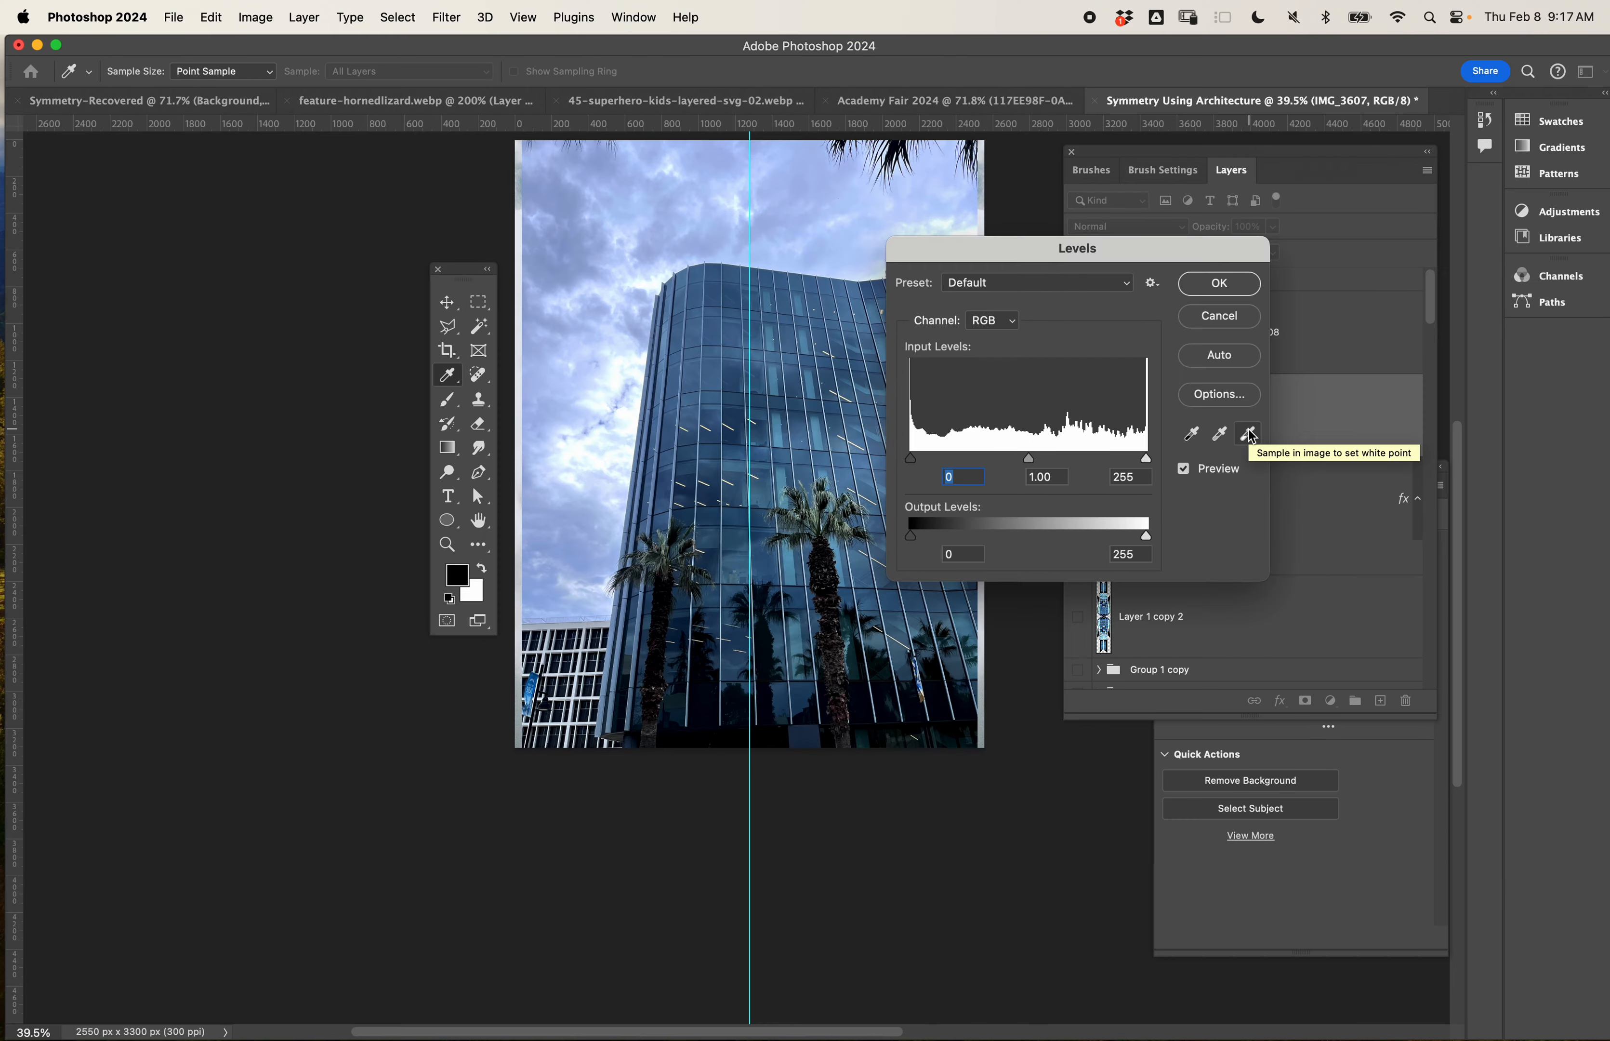
{"action": "left_click_drag", "start_coordinate": [1078, 244], "coordinate": [1220, 178]}
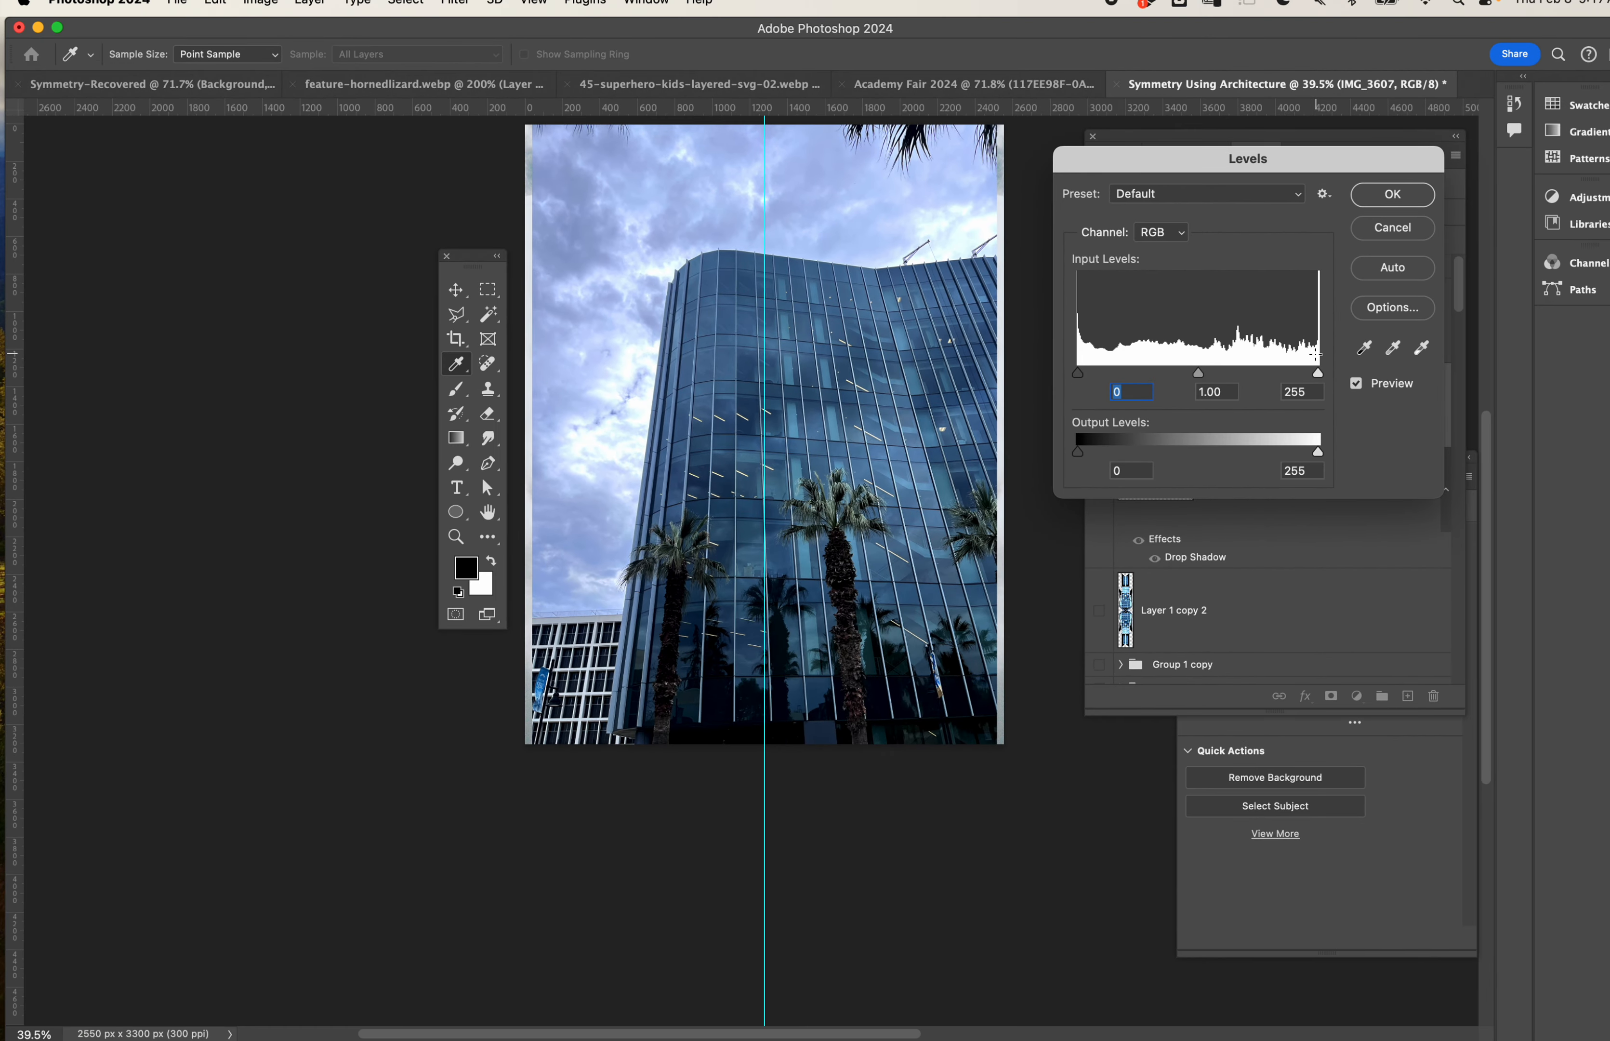
{"action": "mouse_move", "coordinate": [1320, 381]}
{"action": "left_mouse_down"}
{"action": "mouse_move", "coordinate": [1272, 382]}
{"action": "mouse_move", "coordinate": [1310, 375]}
{"action": "left_mouse_up"}
{"action": "left_click", "coordinate": [1311, 378]}
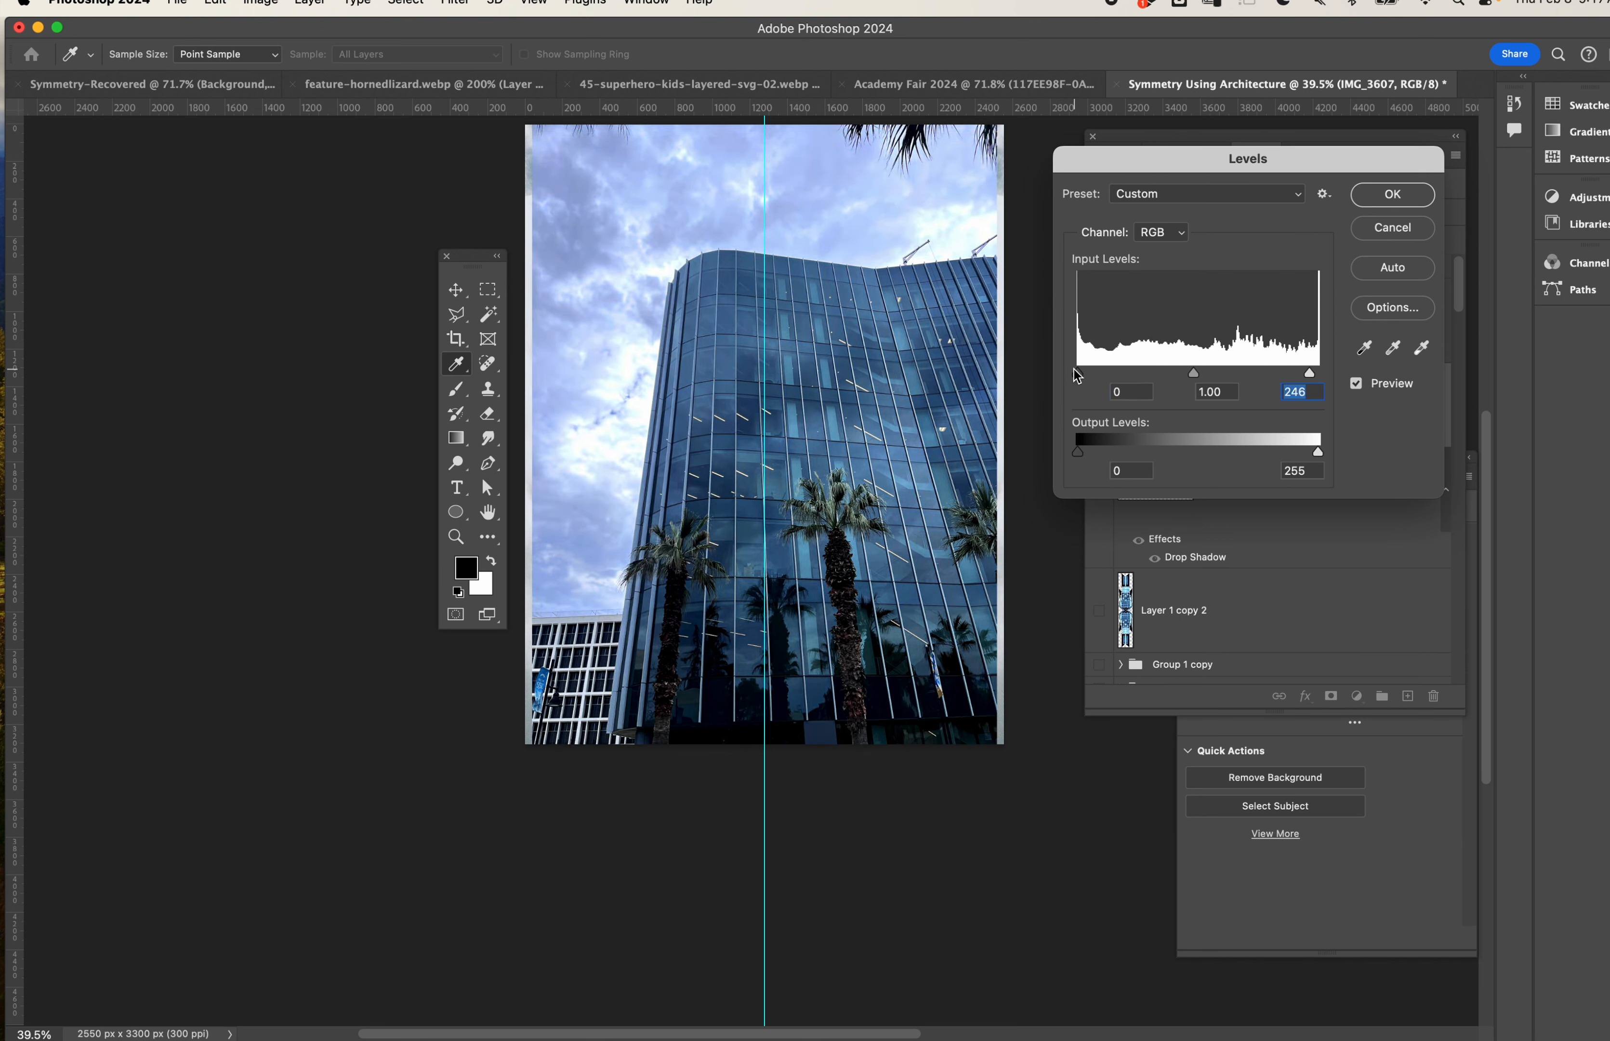
{"action": "left_click_drag", "start_coordinate": [1078, 376], "coordinate": [1086, 376]}
{"action": "left_click_drag", "start_coordinate": [1199, 374], "coordinate": [1206, 381]}
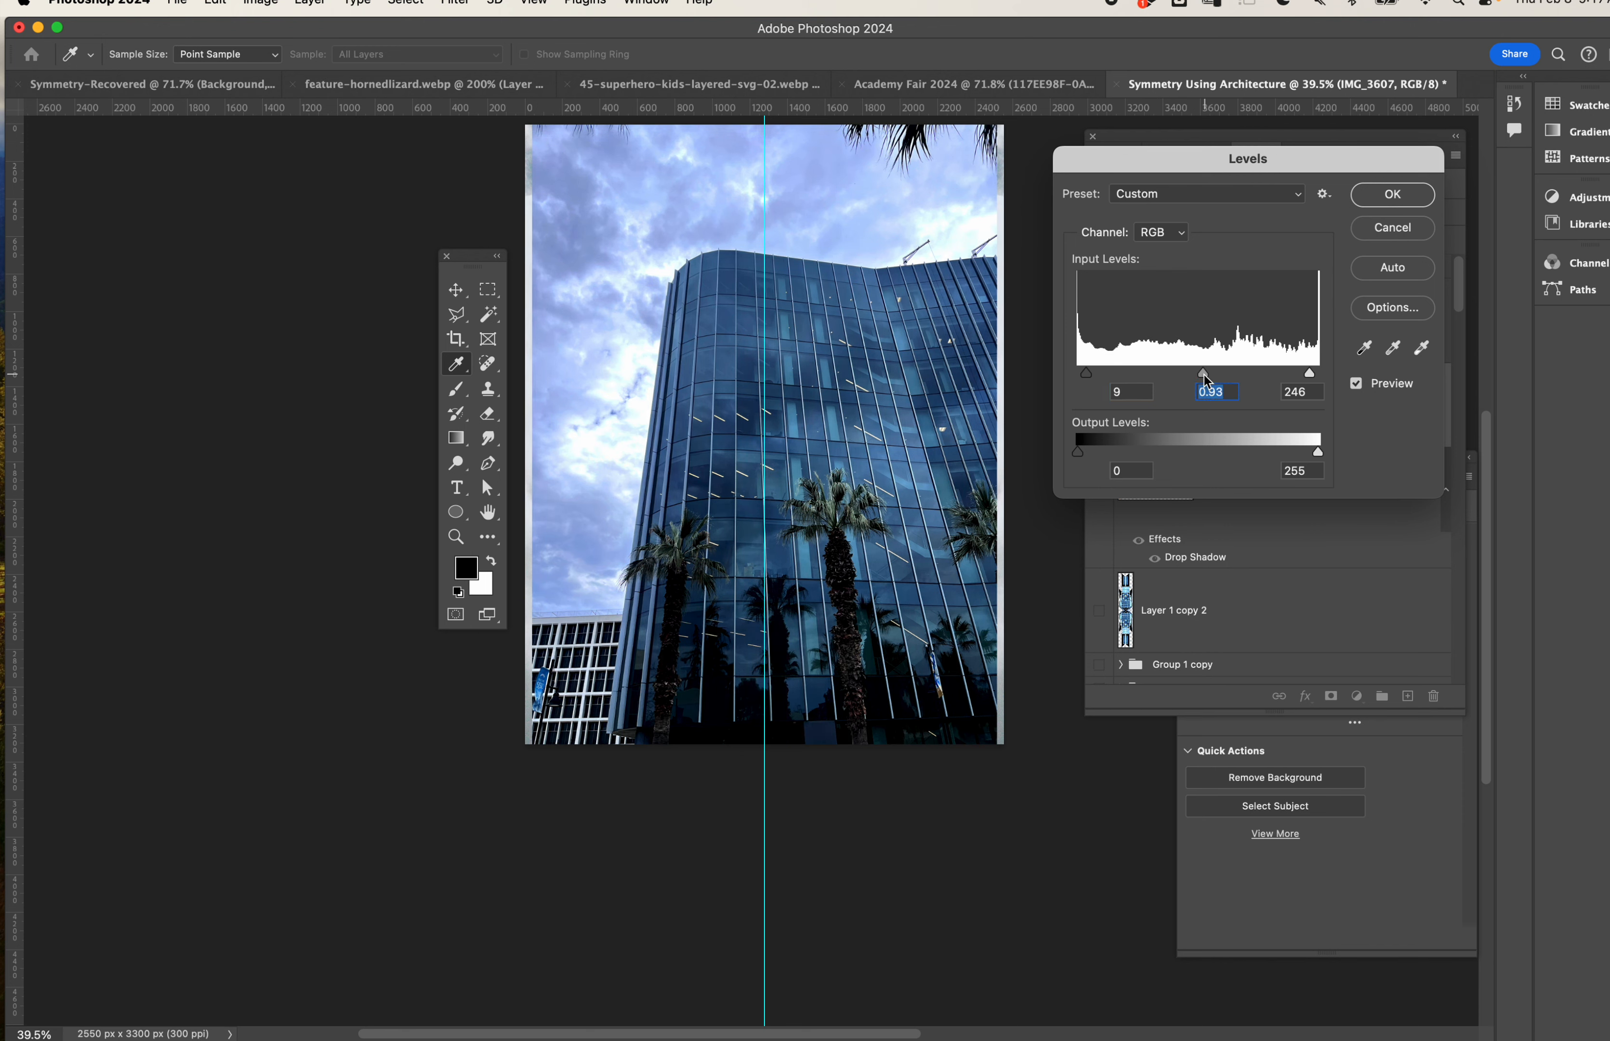
{"action": "left_click", "coordinate": [1361, 390]}
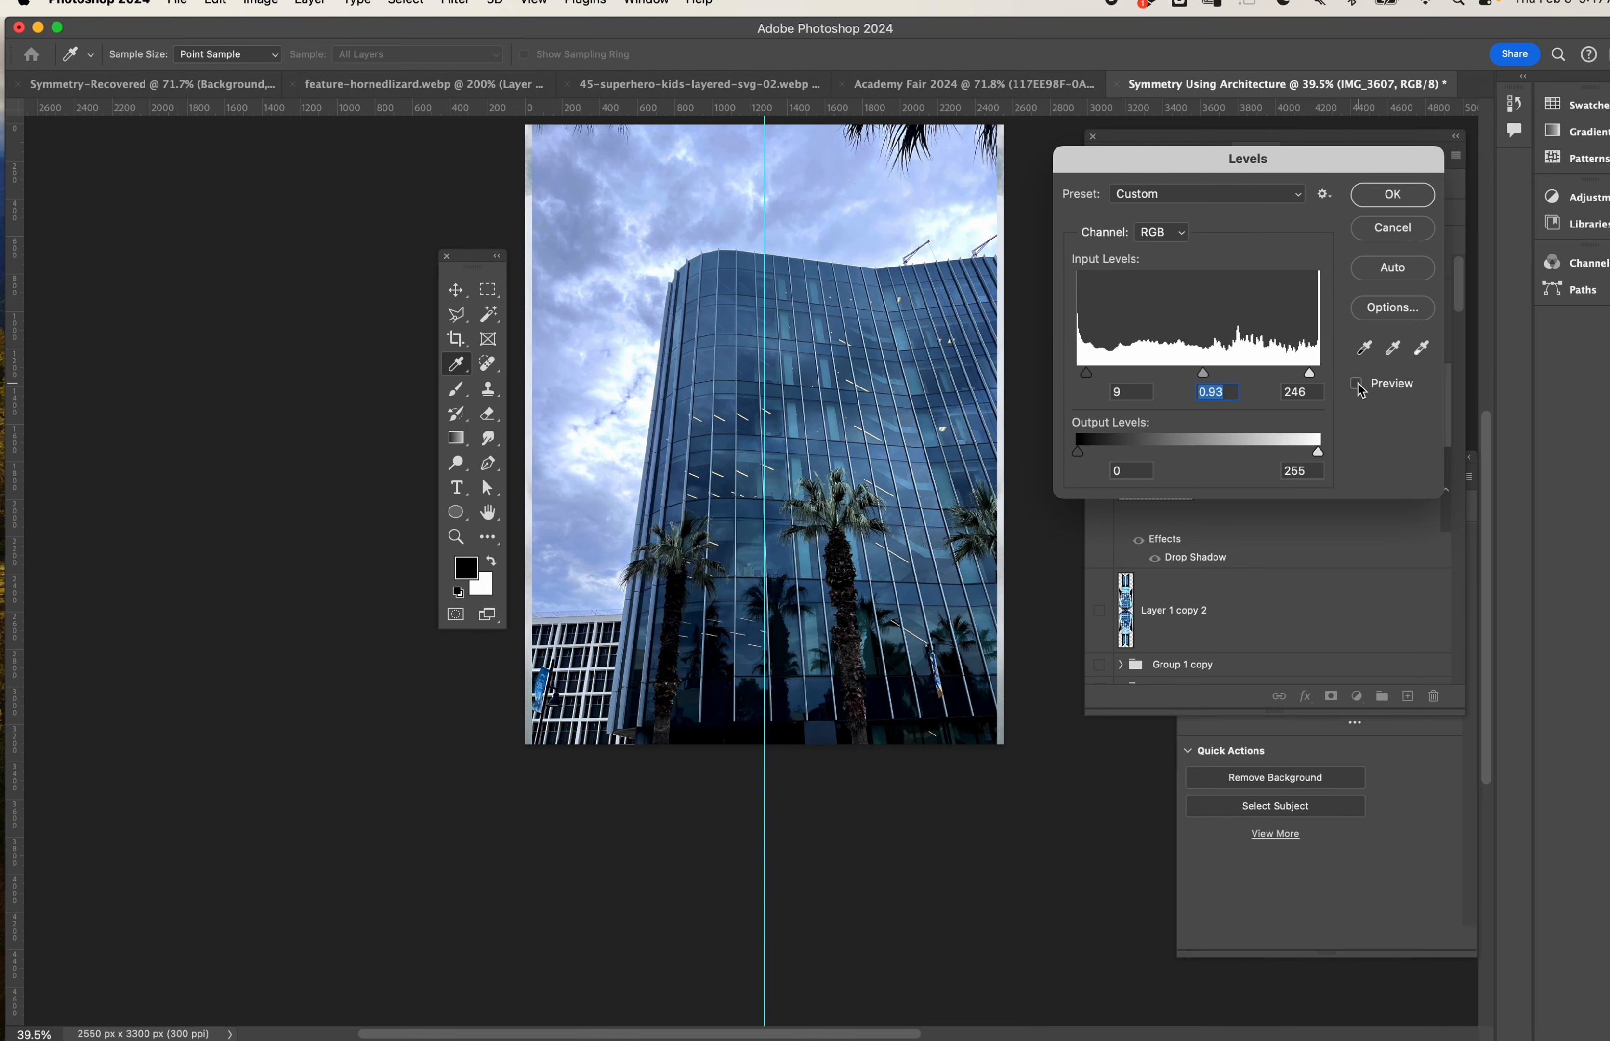
{"action": "left_click", "coordinate": [1361, 390]}
{"action": "left_click", "coordinate": [1361, 391]}
{"action": "left_click", "coordinate": [1361, 391]}
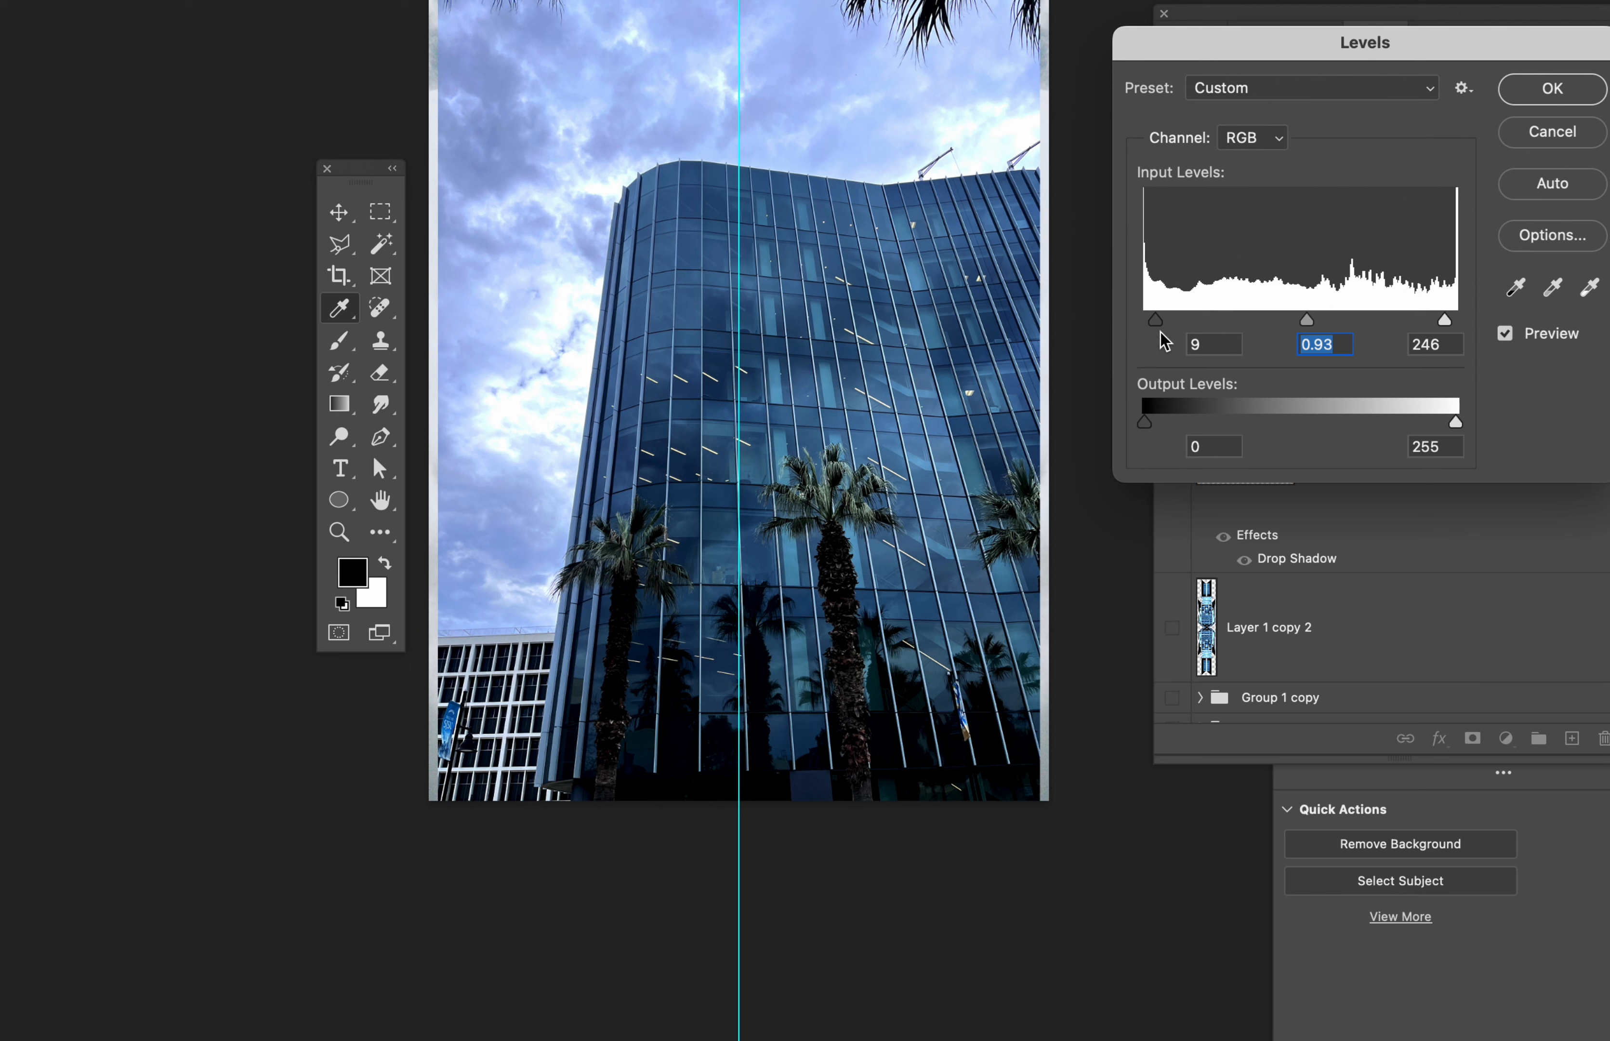
Refine the Levels black input to 11 and the white input to 243, and apply the adjustment.
{"action": "mouse_move", "coordinate": [1155, 319]}
{"action": "left_mouse_down"}
{"action": "mouse_move", "coordinate": [1260, 331]}
{"action": "mouse_move", "coordinate": [1157, 333]}
{"action": "left_mouse_up"}
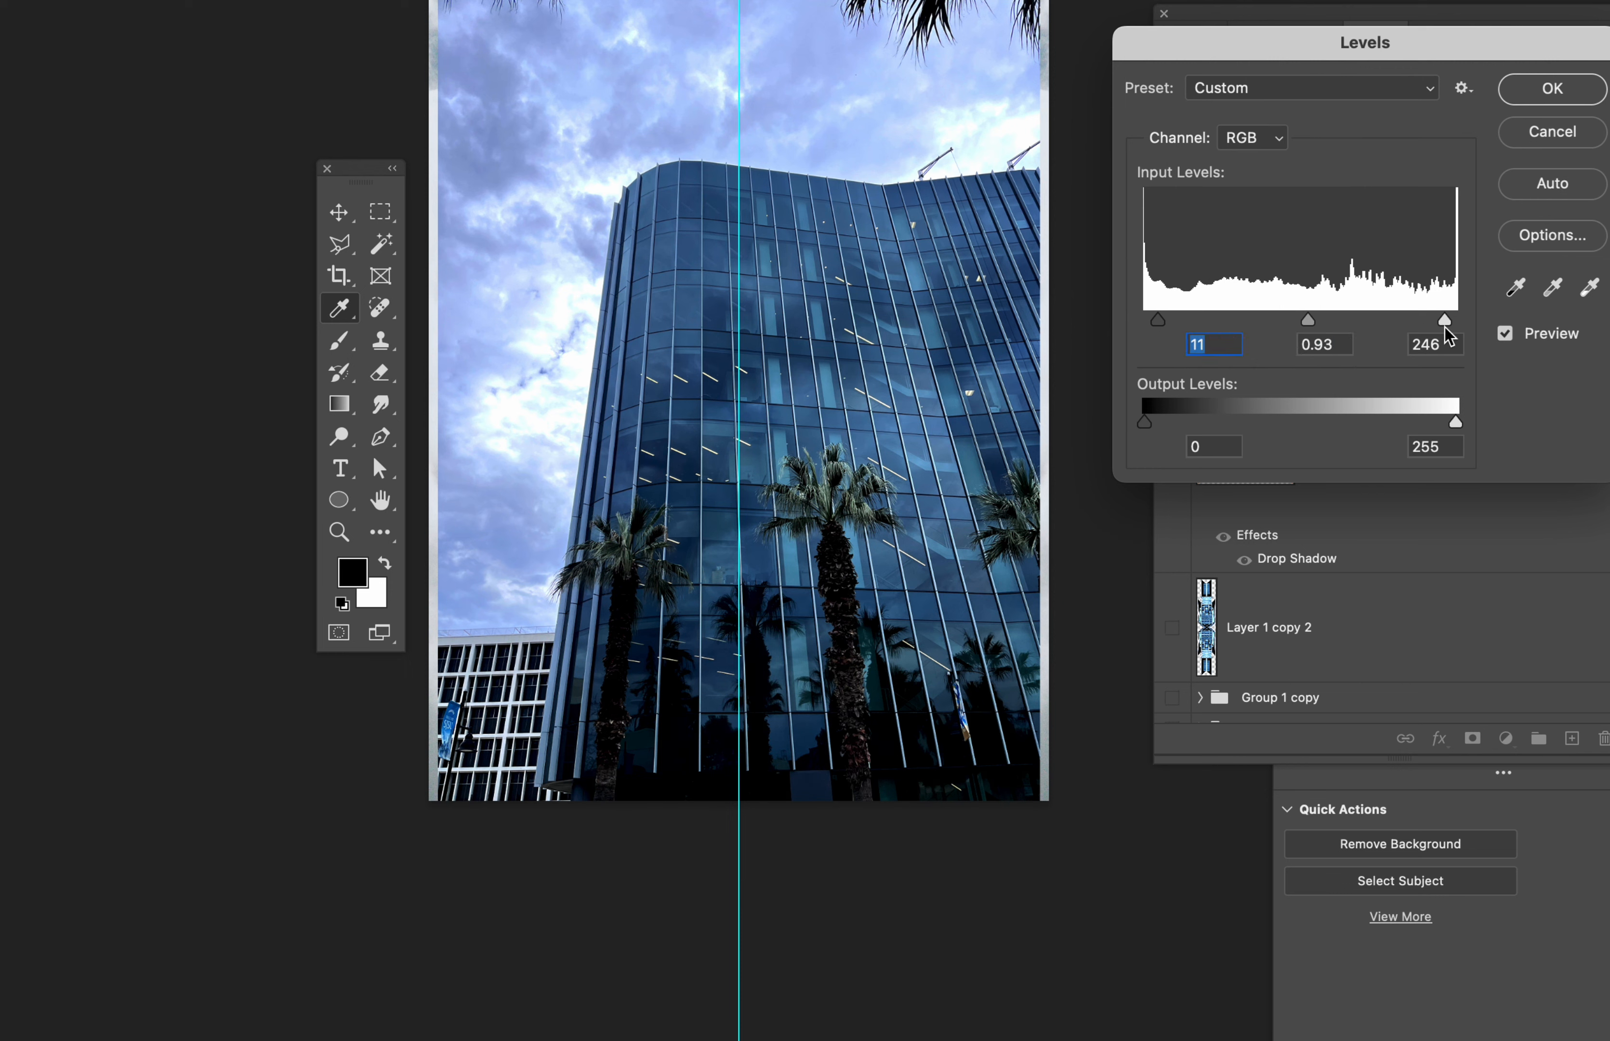
{"action": "mouse_move", "coordinate": [1448, 316]}
{"action": "left_mouse_down"}
{"action": "mouse_move", "coordinate": [1423, 318]}
{"action": "mouse_move", "coordinate": [1442, 320]}
{"action": "left_mouse_up"}
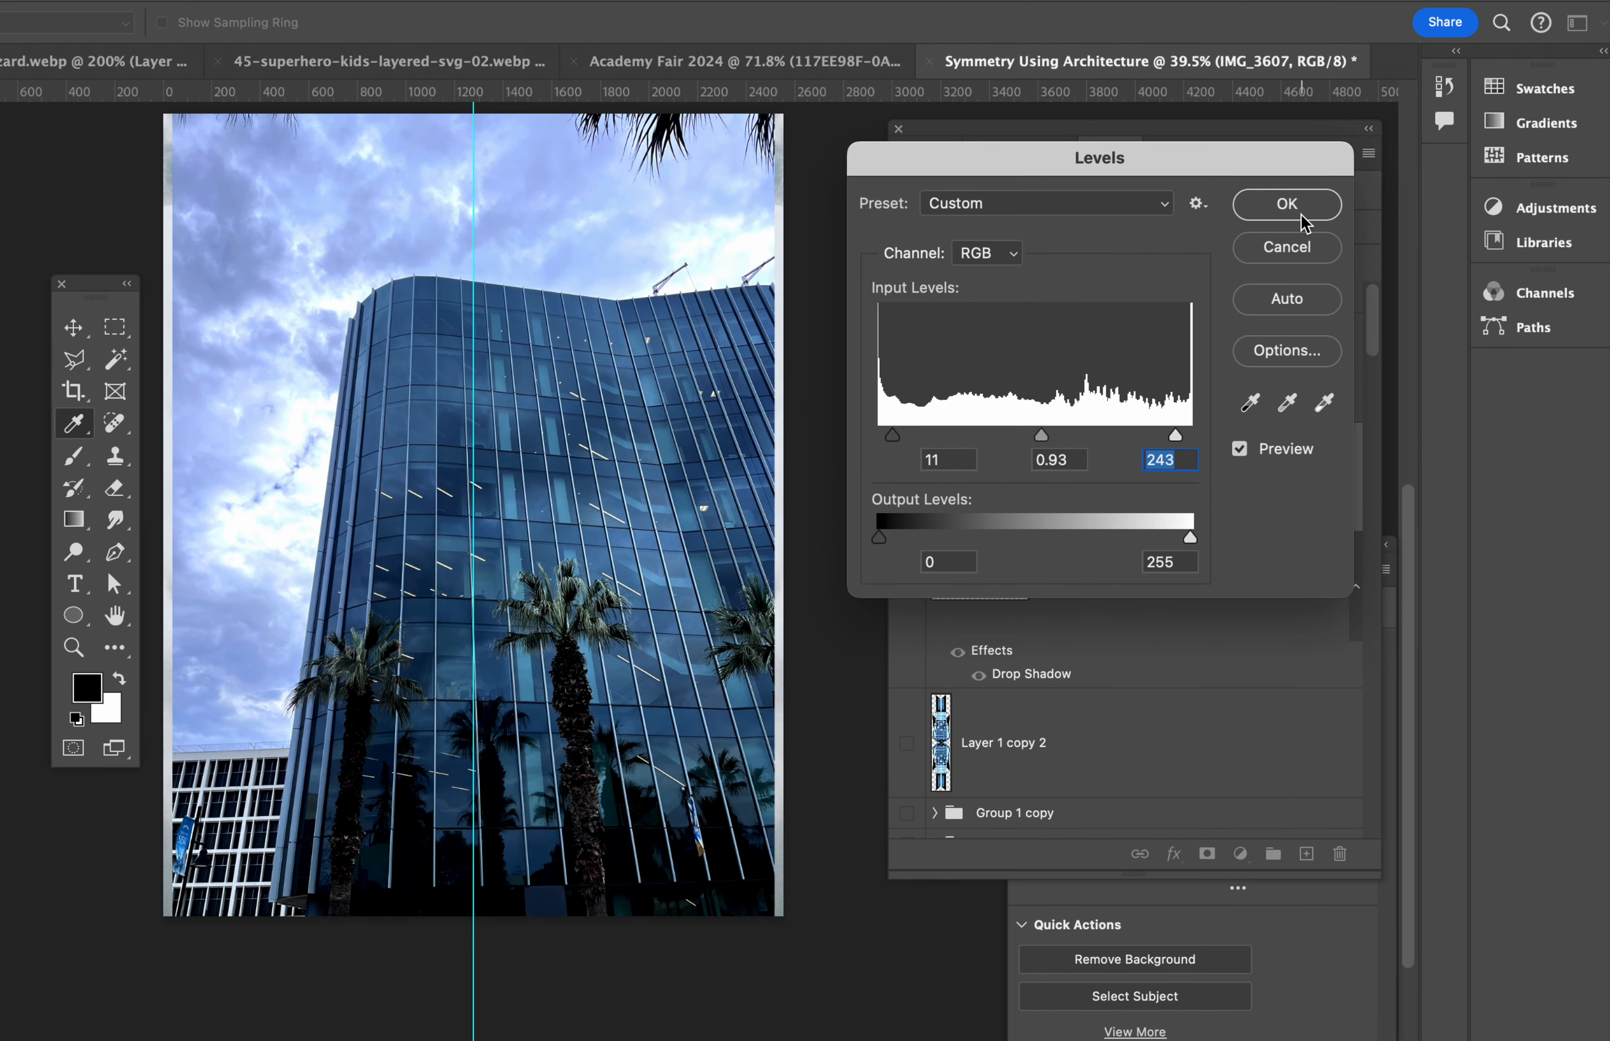
{"action": "left_click", "coordinate": [1287, 205]}
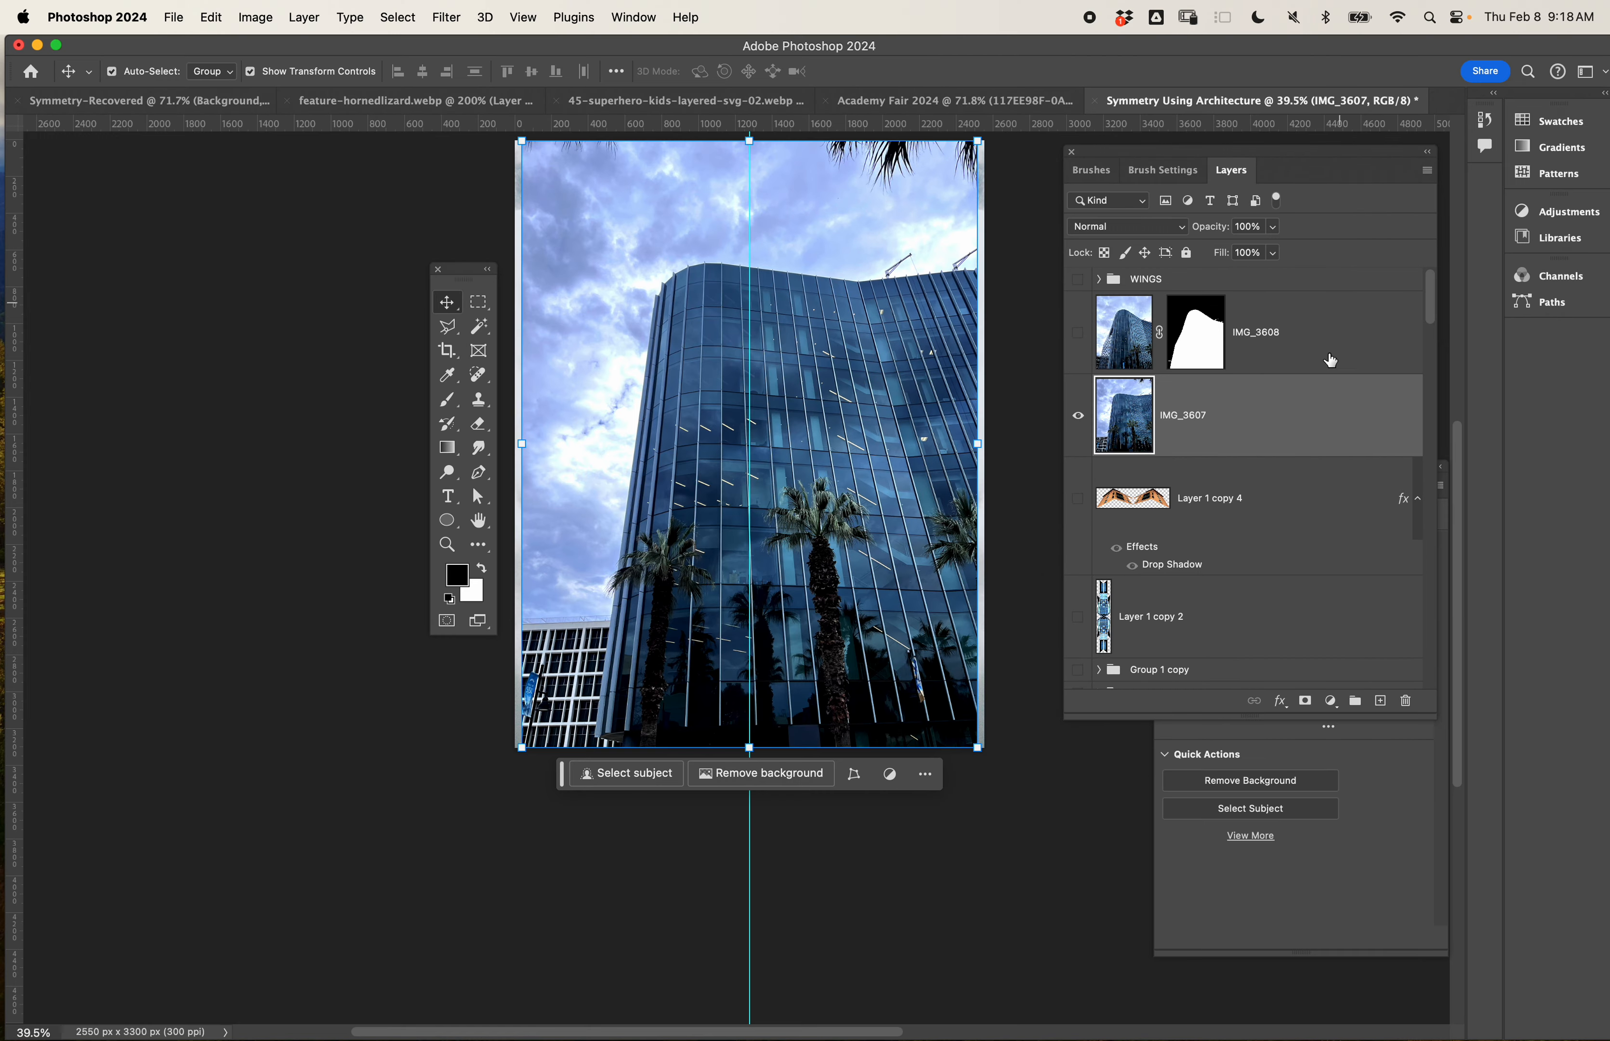
Look through the building photo layers further down the stack, around IMG_3596 to IMG_3593.
{"action": "scroll", "coordinate": [1239, 412], "scroll_direction": "down", "scroll_amount": 2}
{"action": "scroll", "coordinate": [1330, 366], "scroll_direction": "down", "scroll_amount": 10}
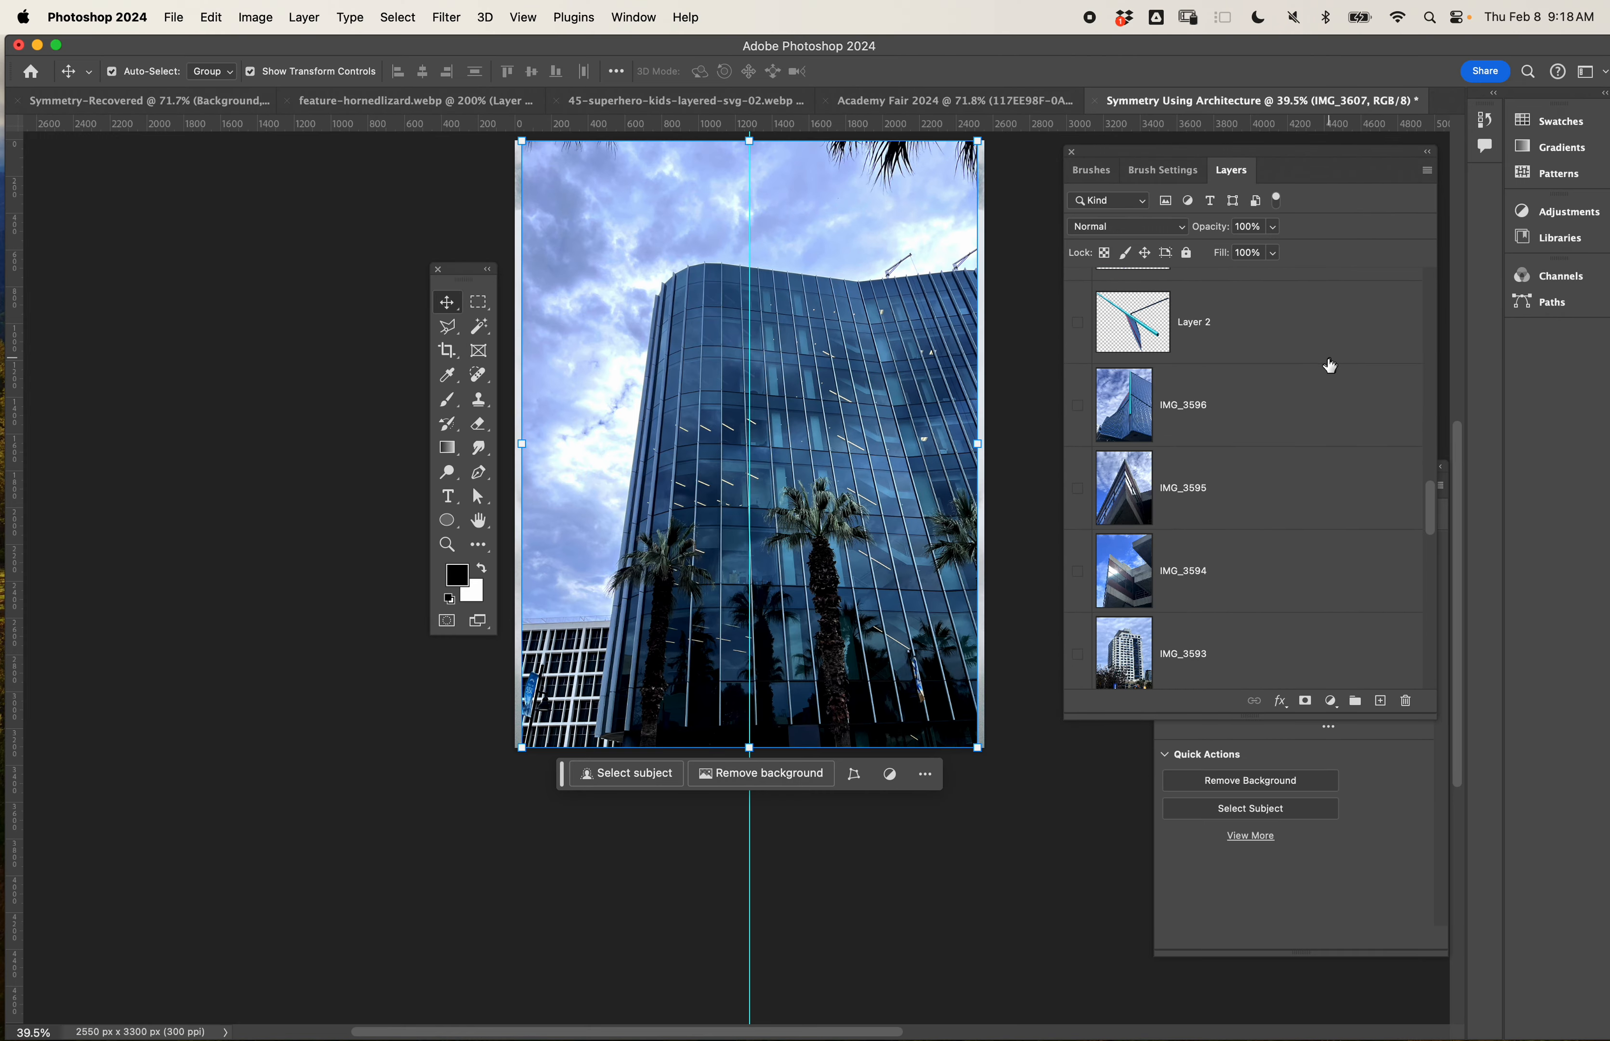